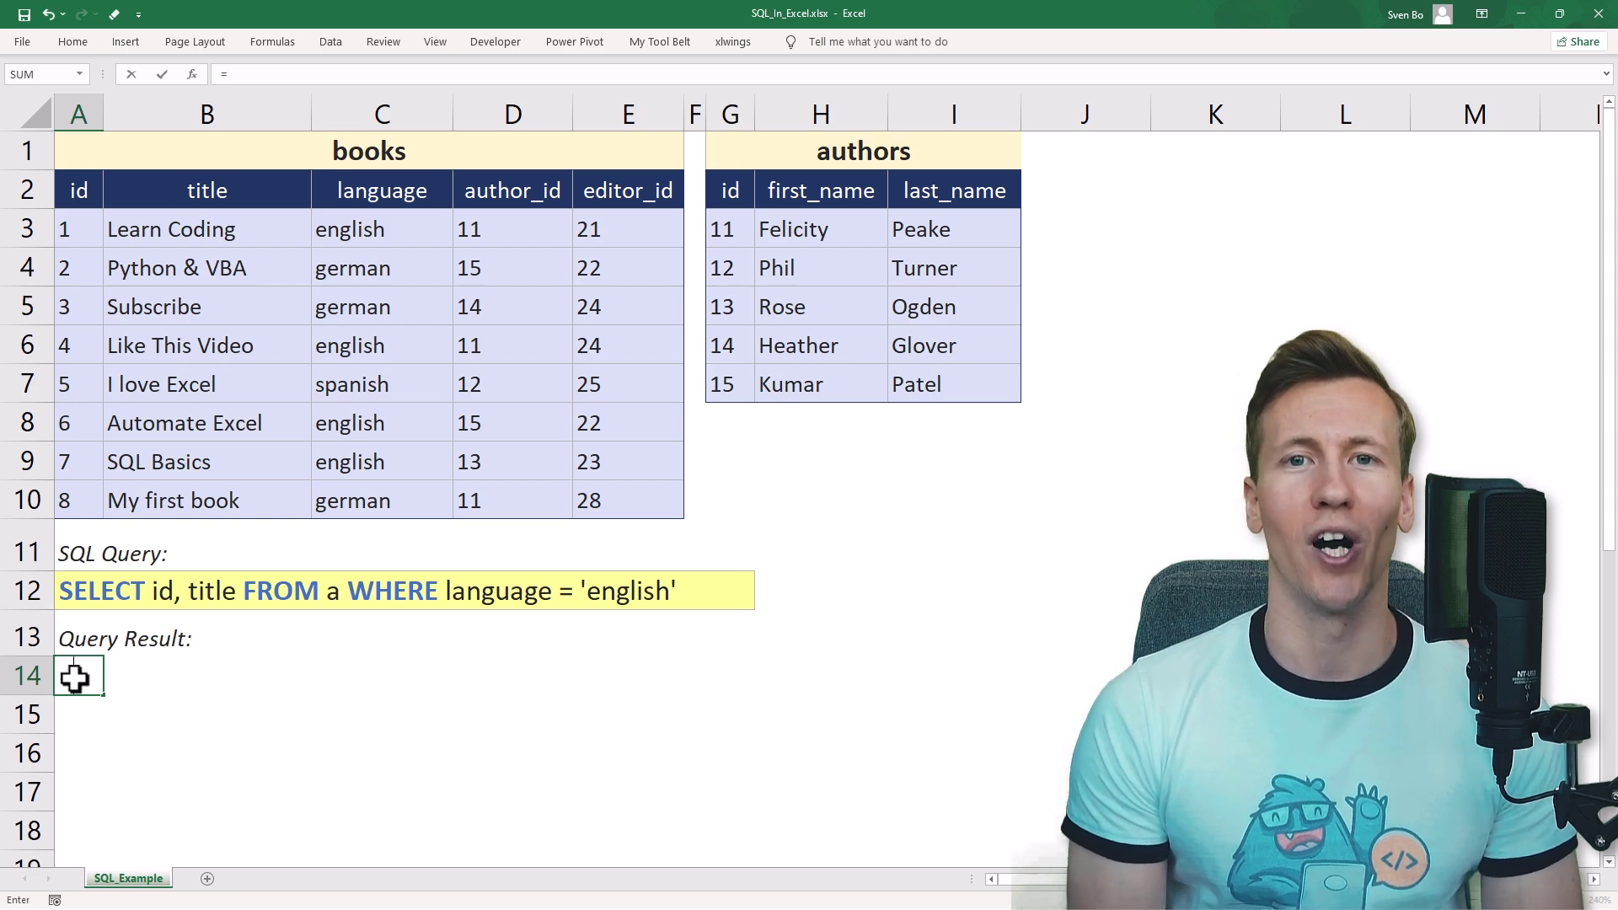
Enter =SQL(A12,A2:E10) in A14 to run the A12 query against the books table.
key(BackSpace)
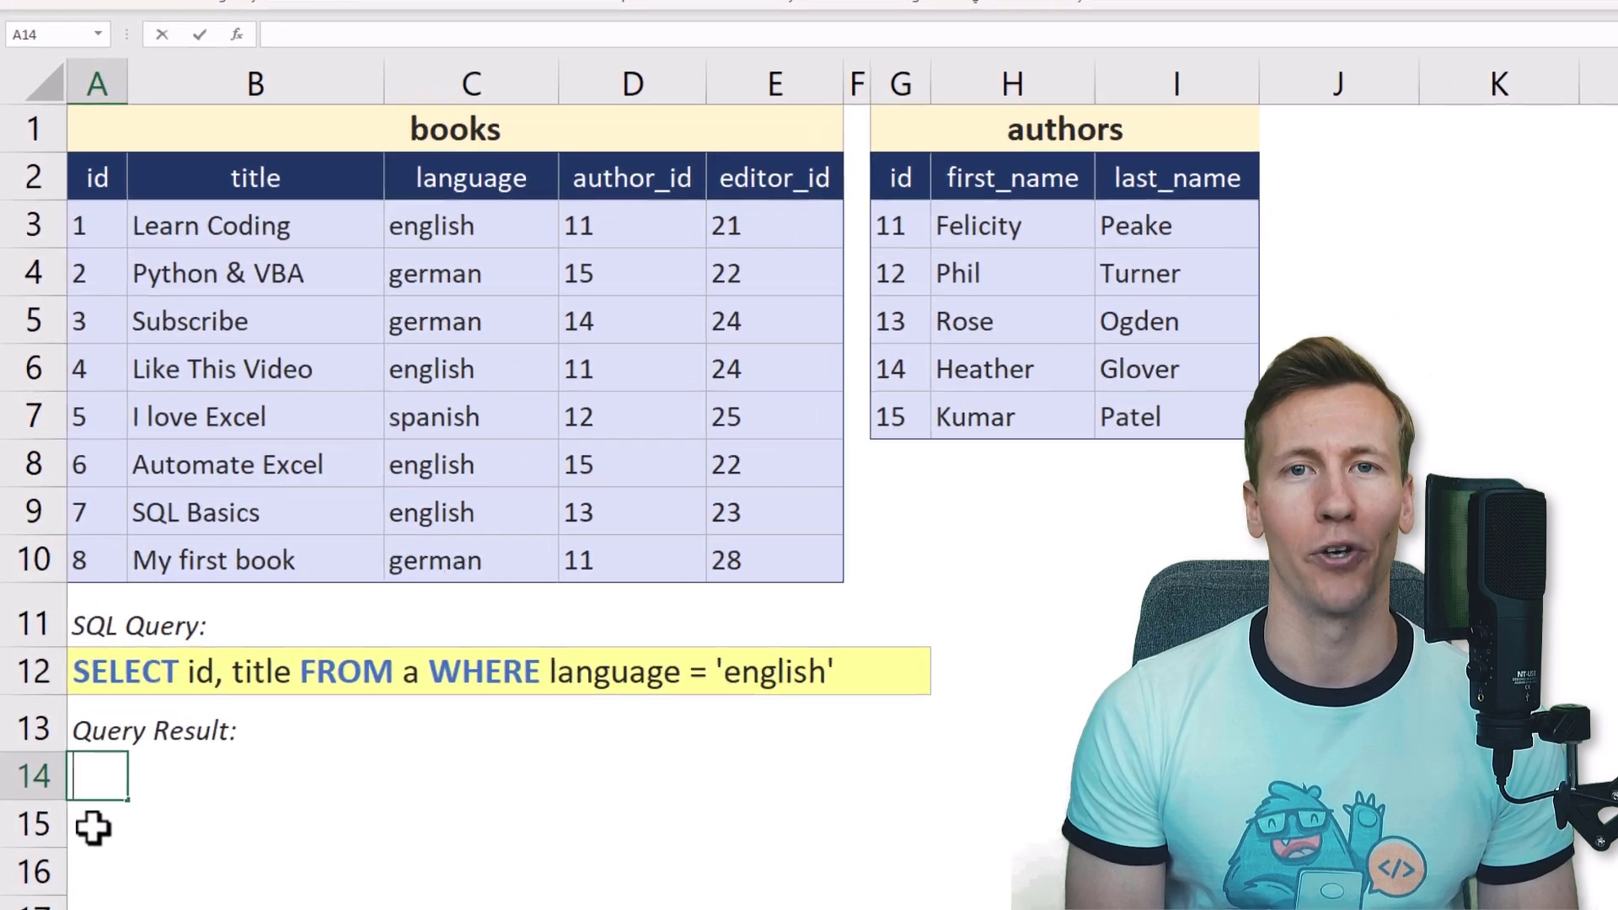
text(=SQL)
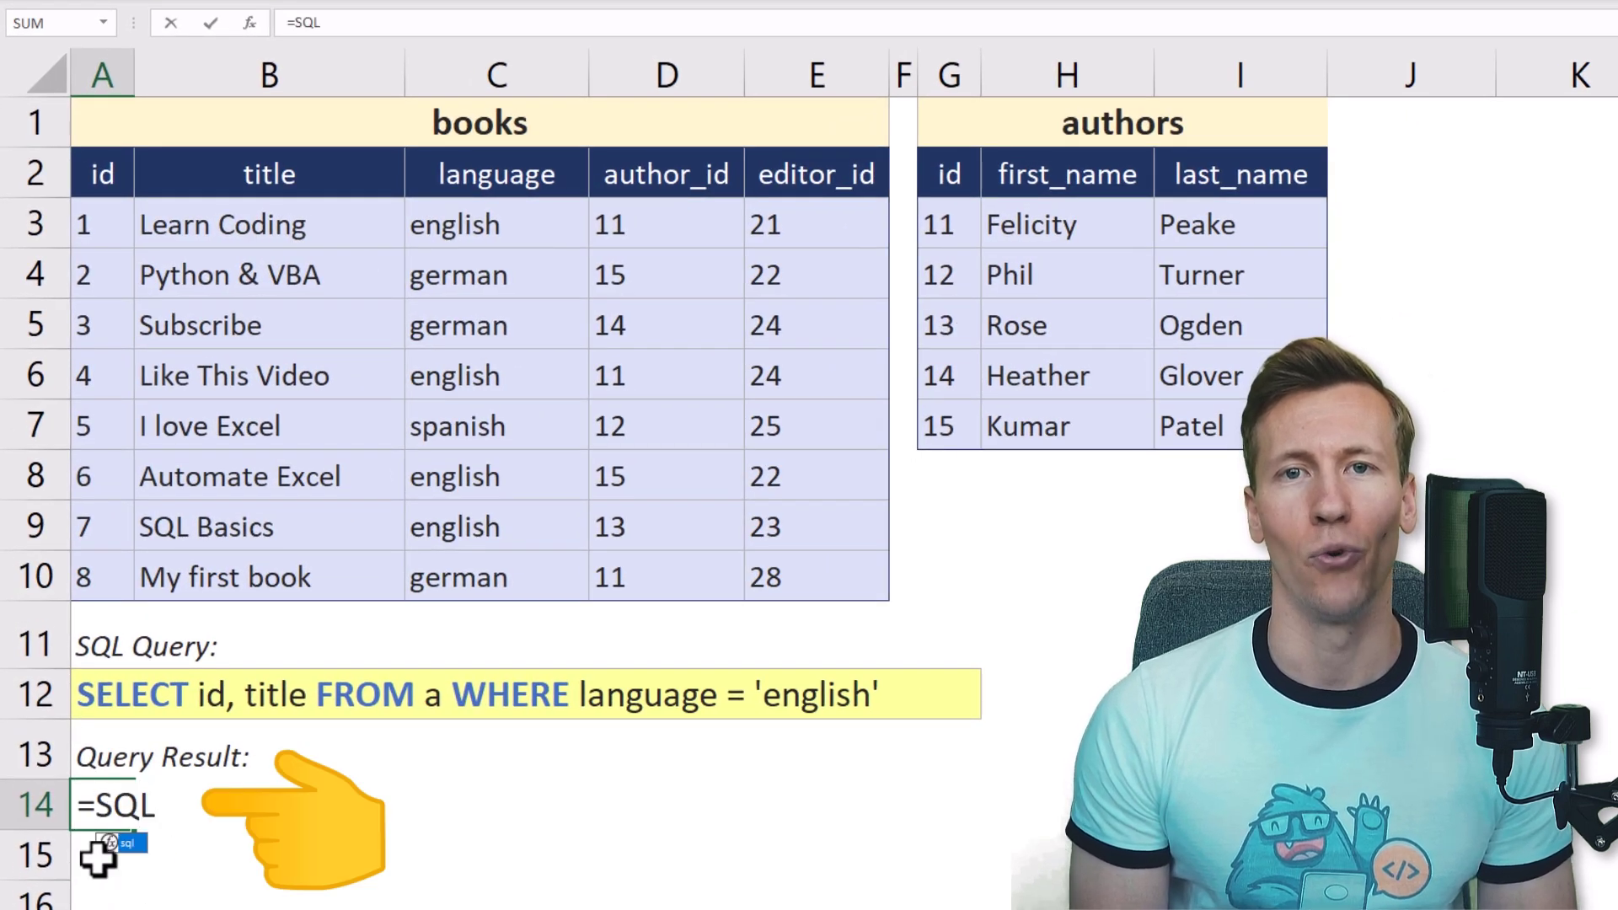
text(()
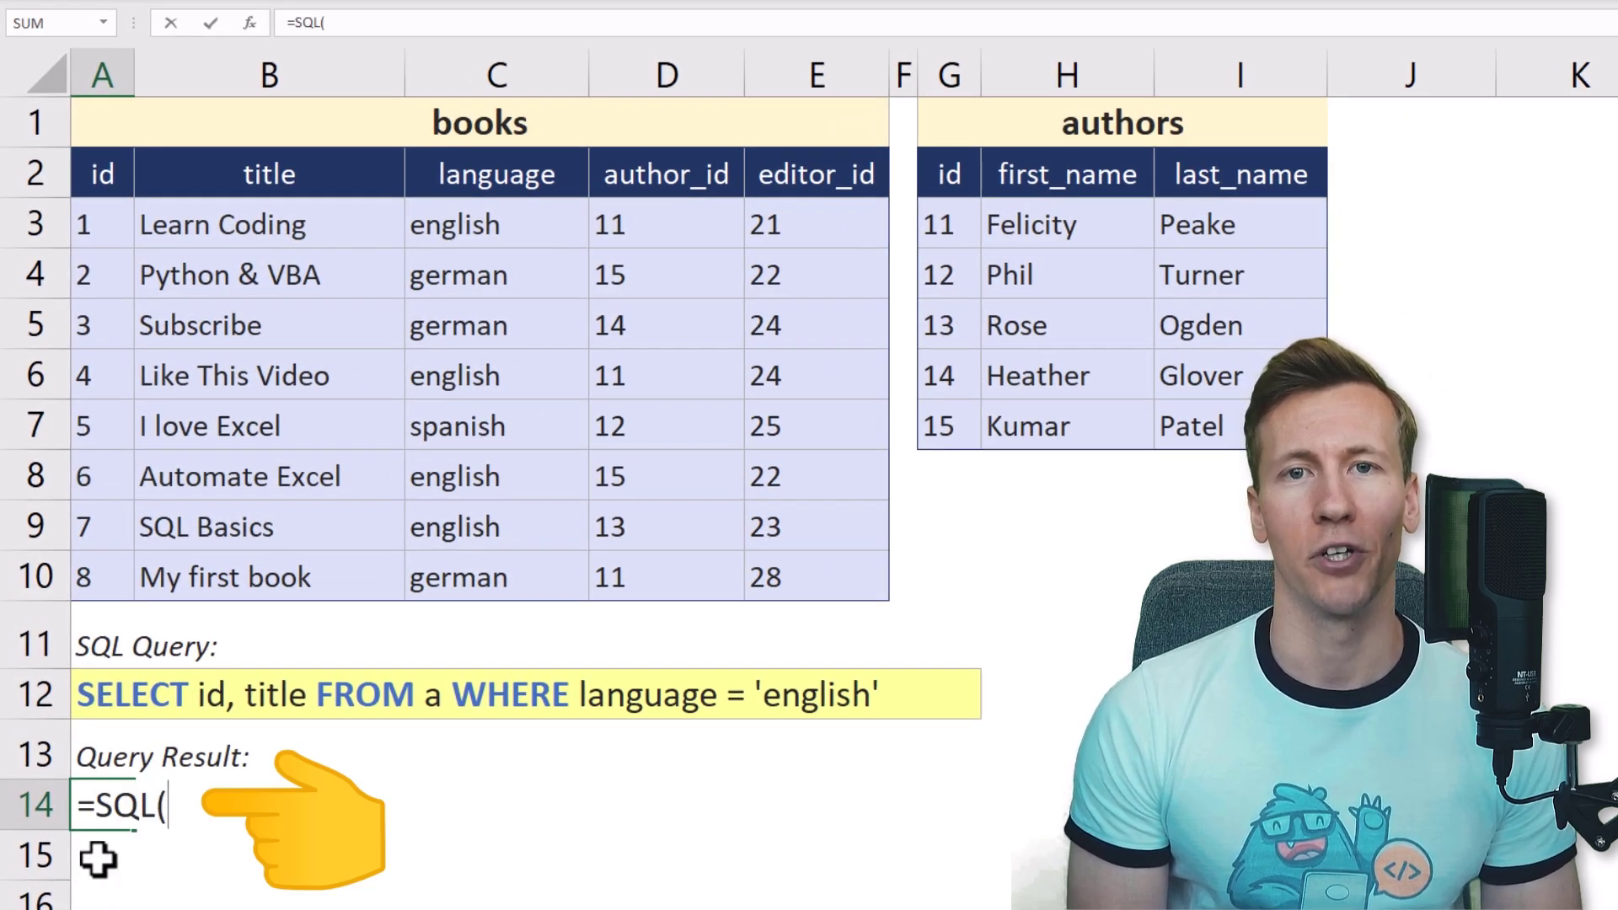
click(121, 697)
text(,)
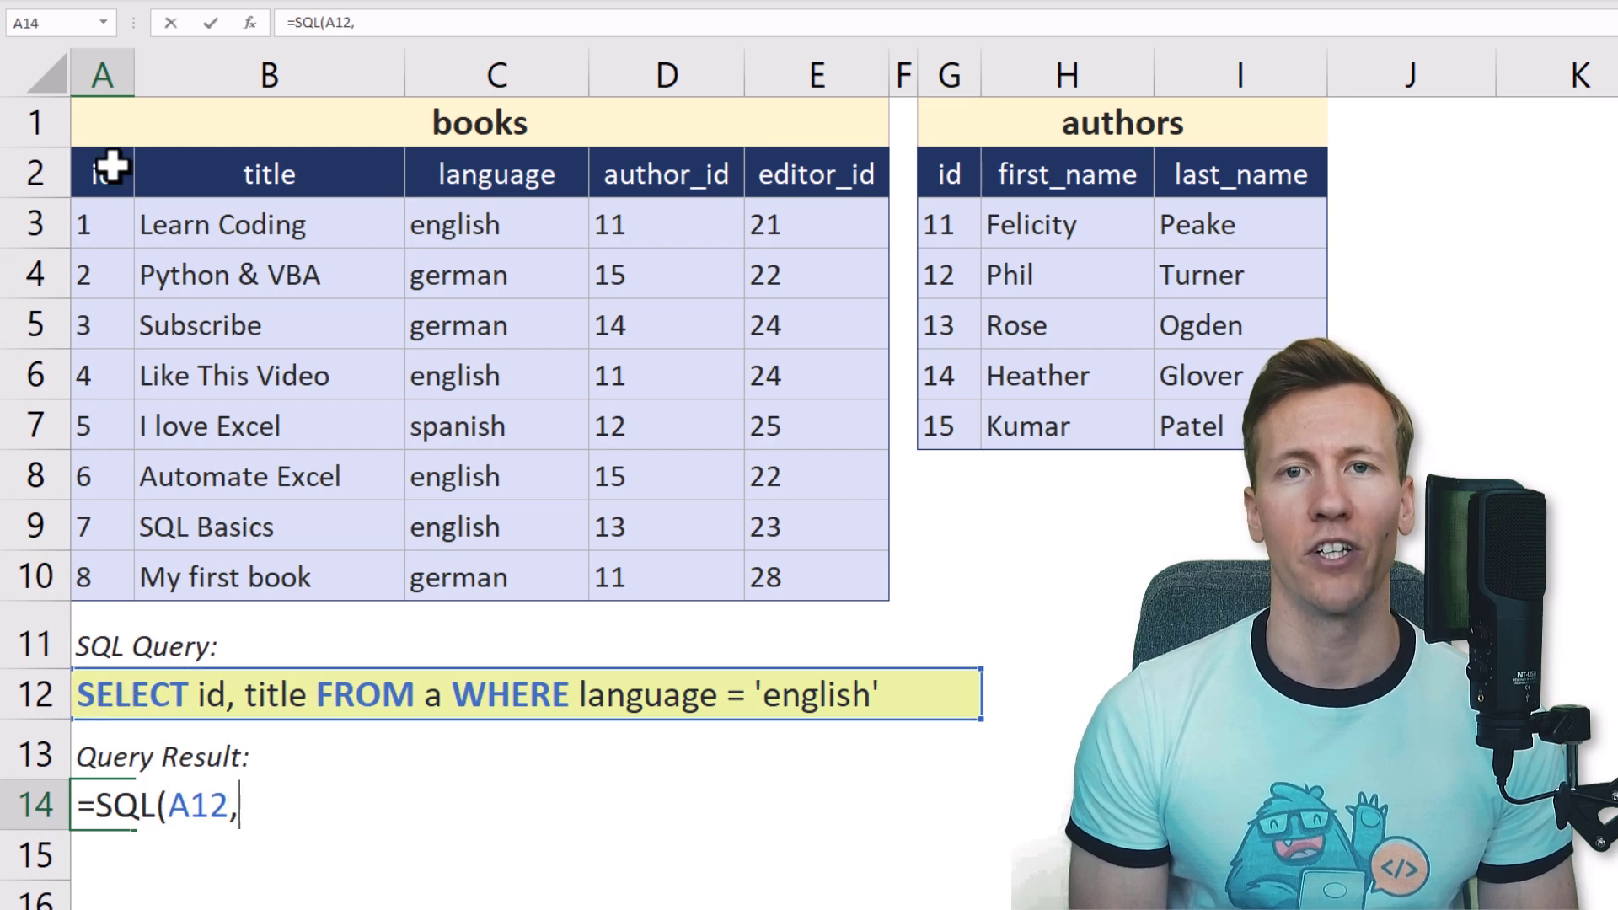
drag(109, 165, 863, 571)
text())
key(Return)
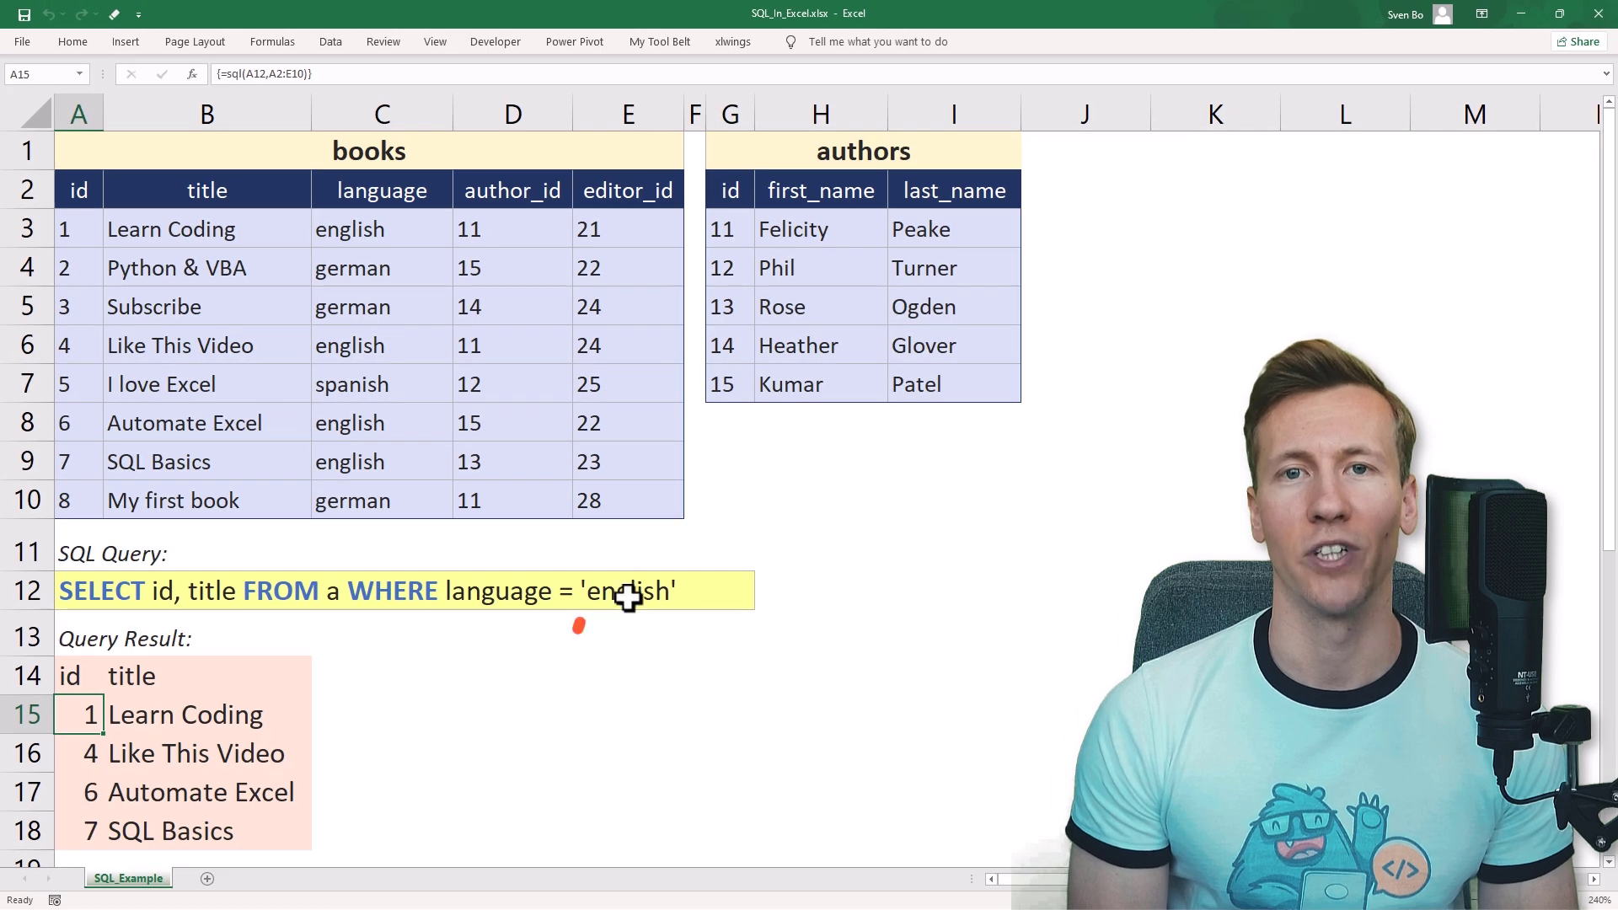
Change 'english' to 'german' in the A12 query so the result lists ids 2, 3 and 8.
click(632, 592)
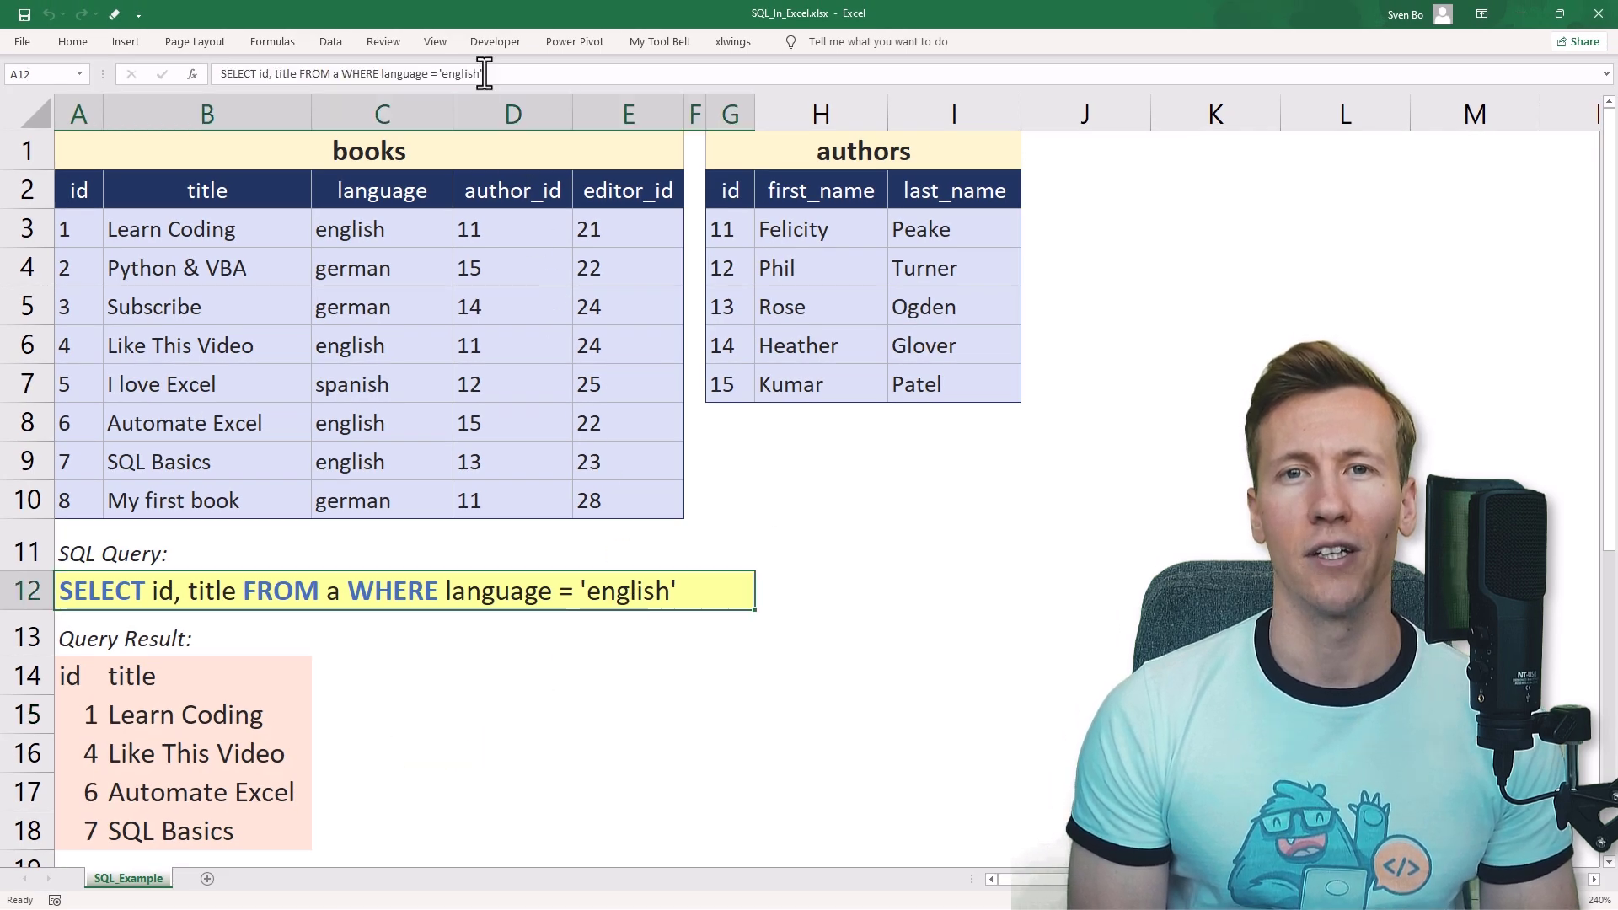
drag(479, 73, 446, 73)
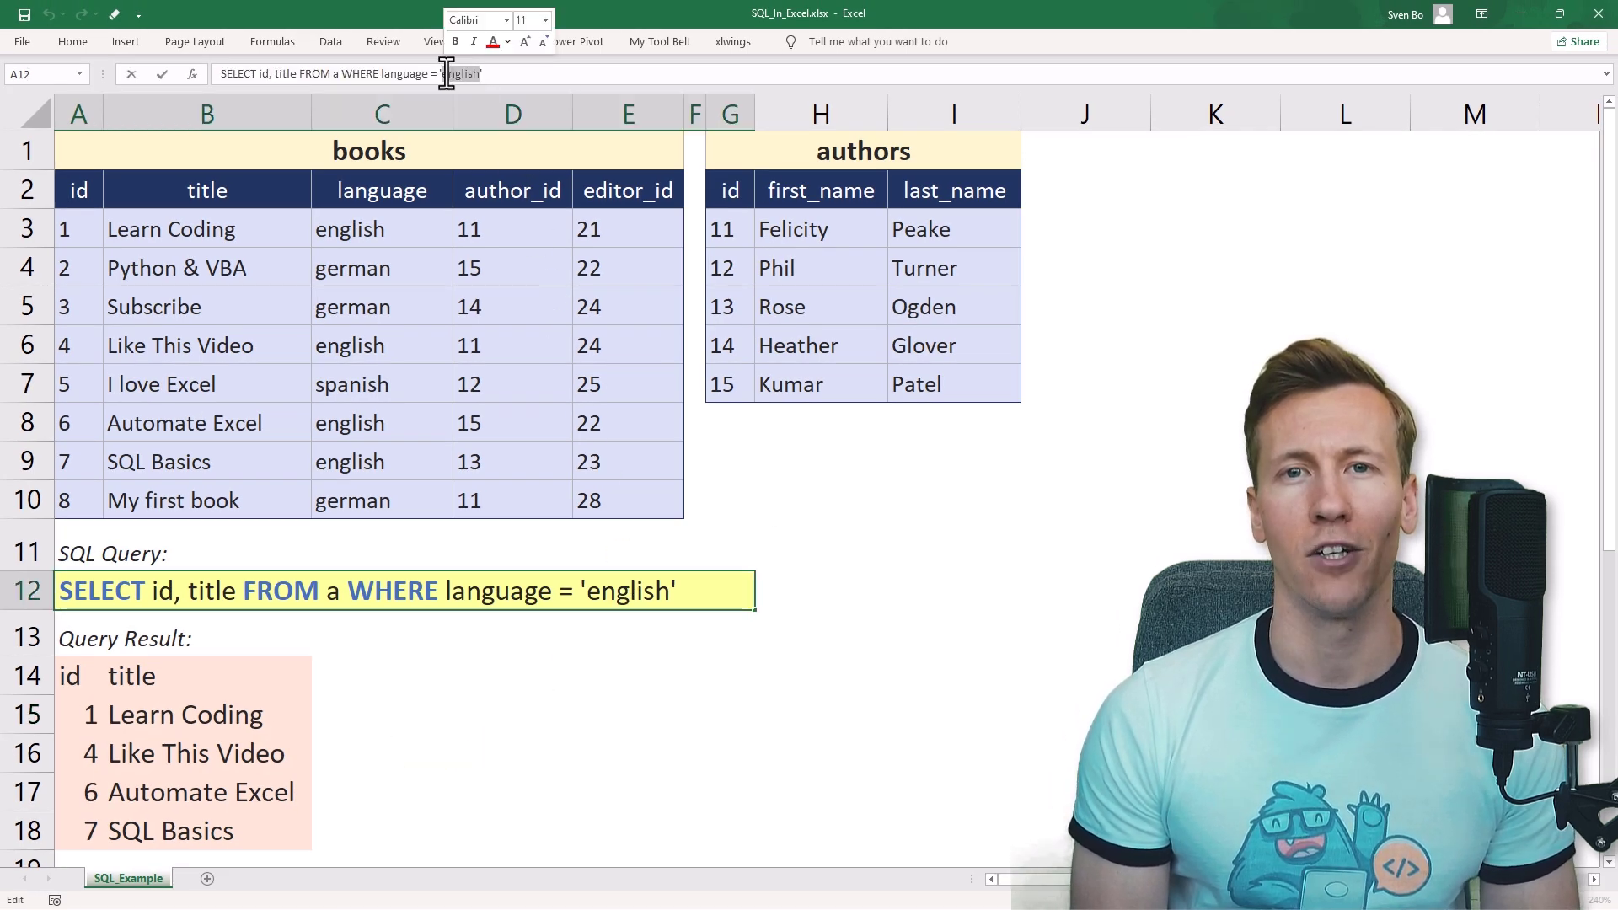
text(german)
key(Return)
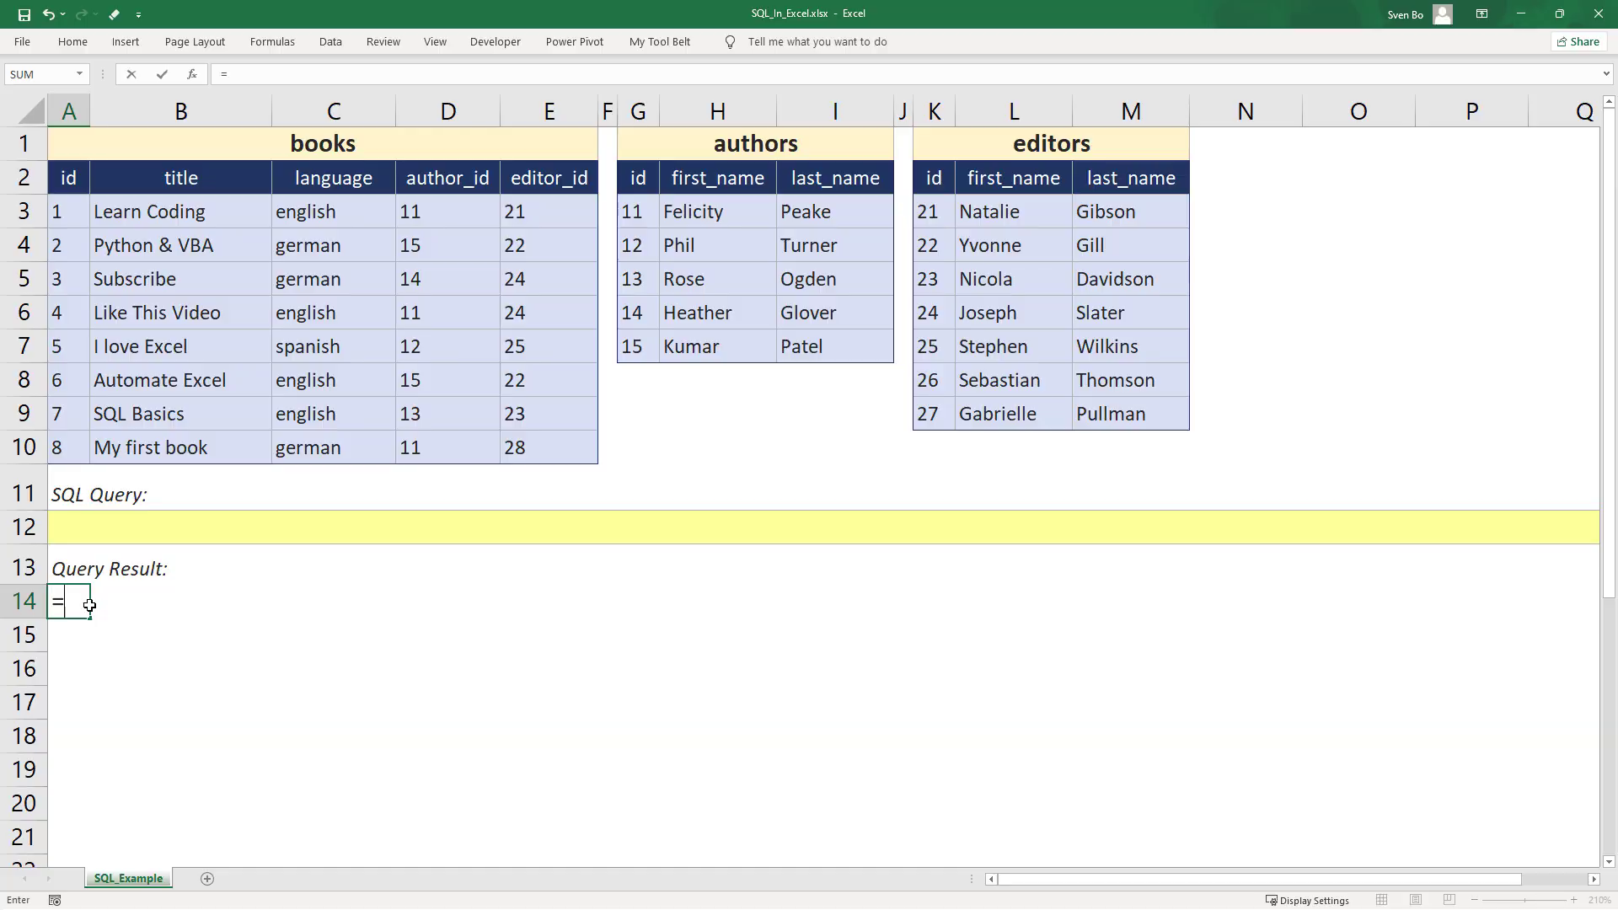
Discard the =sq entry in A14 since only SQRT/SQRTPI autocomplete, then select B14.
text(sq)
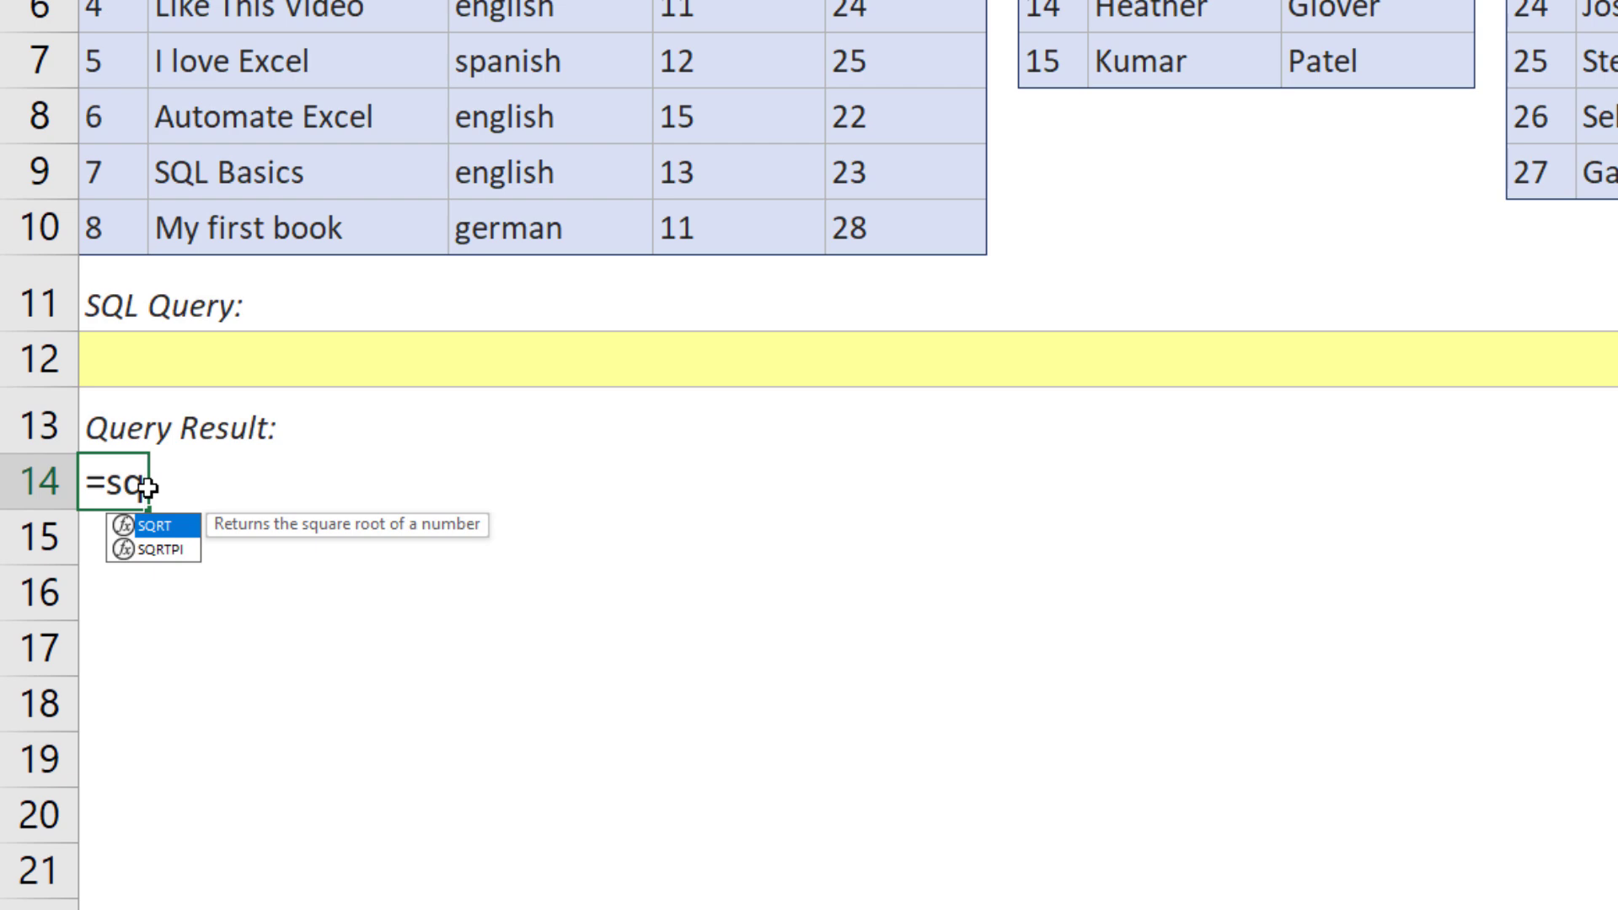
key(BackSpace)
key(BackSpace)
key(BackSpace)
click(269, 590)
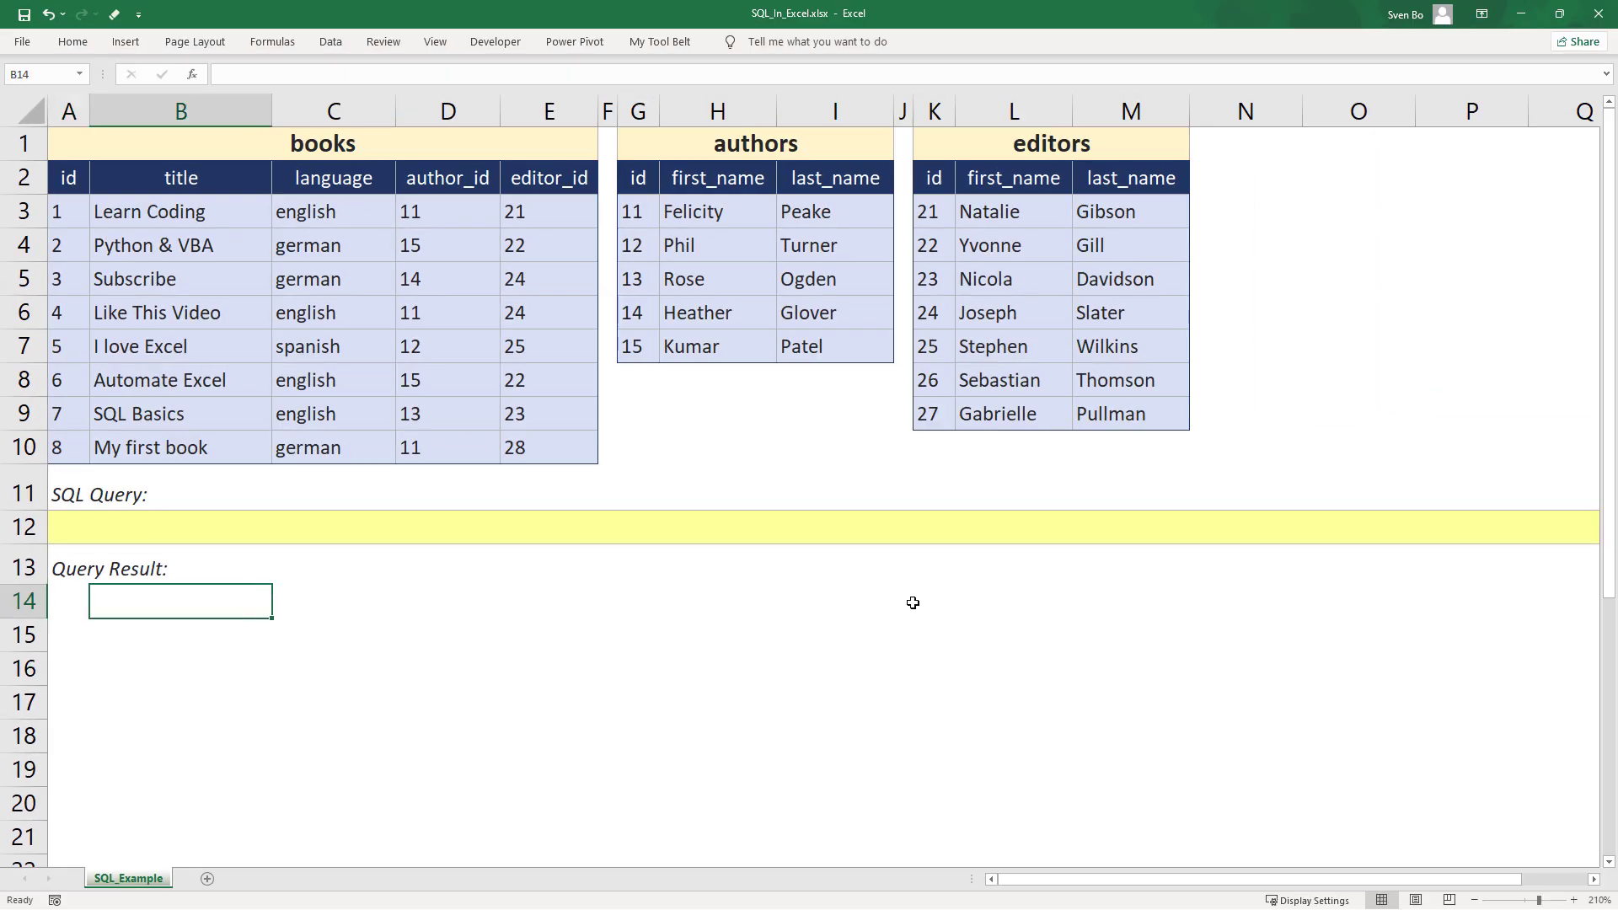
Install the xlwings package with pip install xlwings in the terminal.
key(alt+Tab)
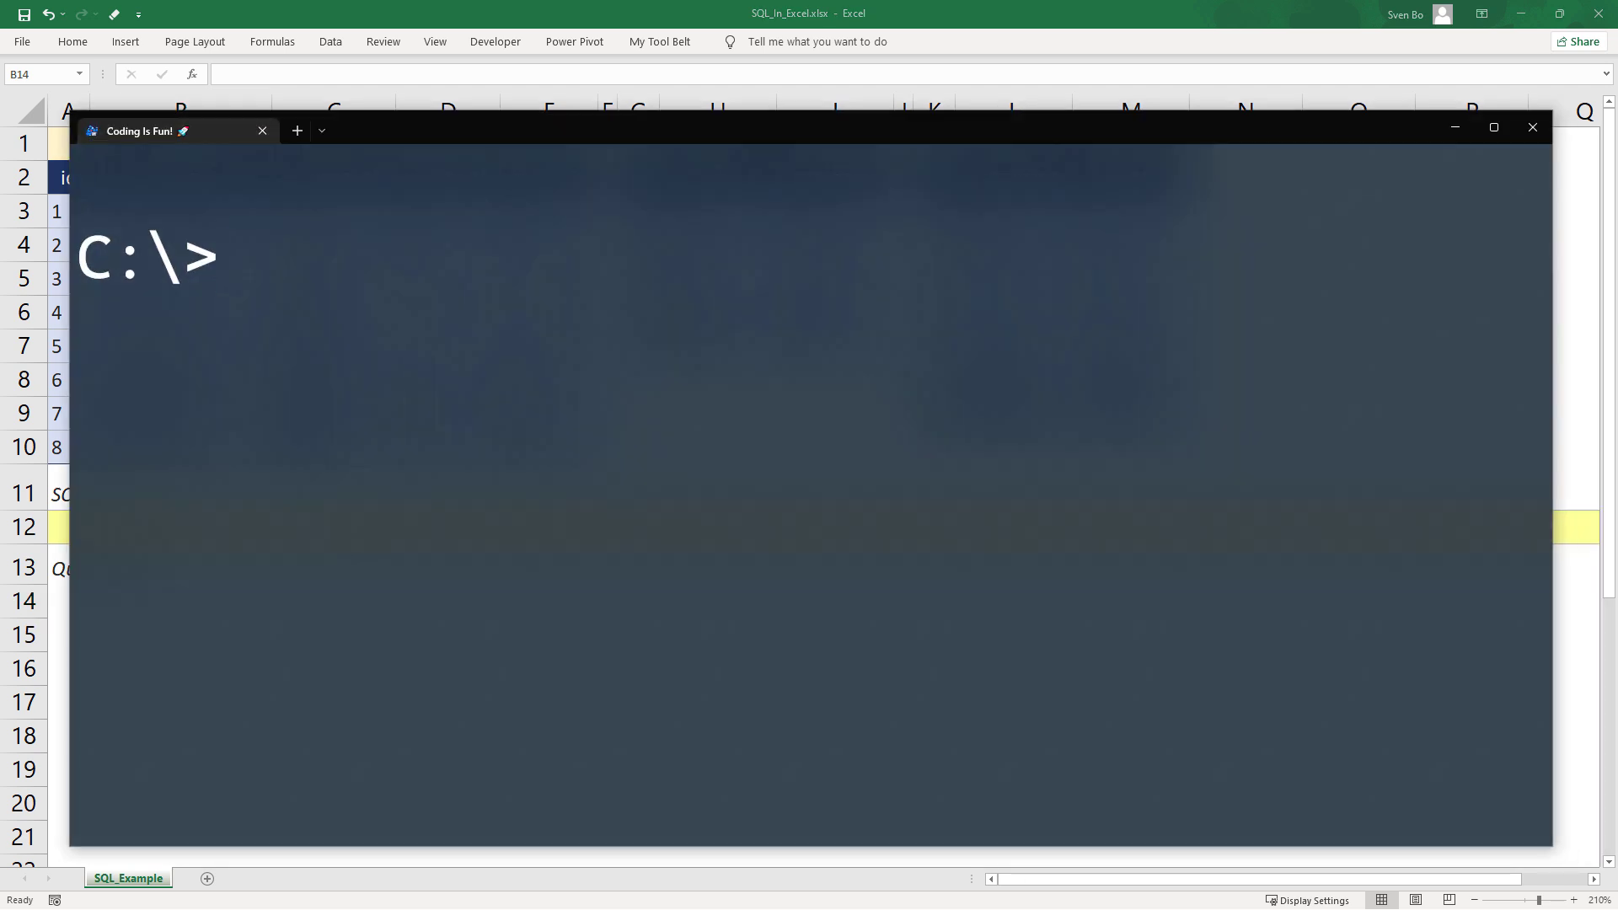
text(pip install xlwings)
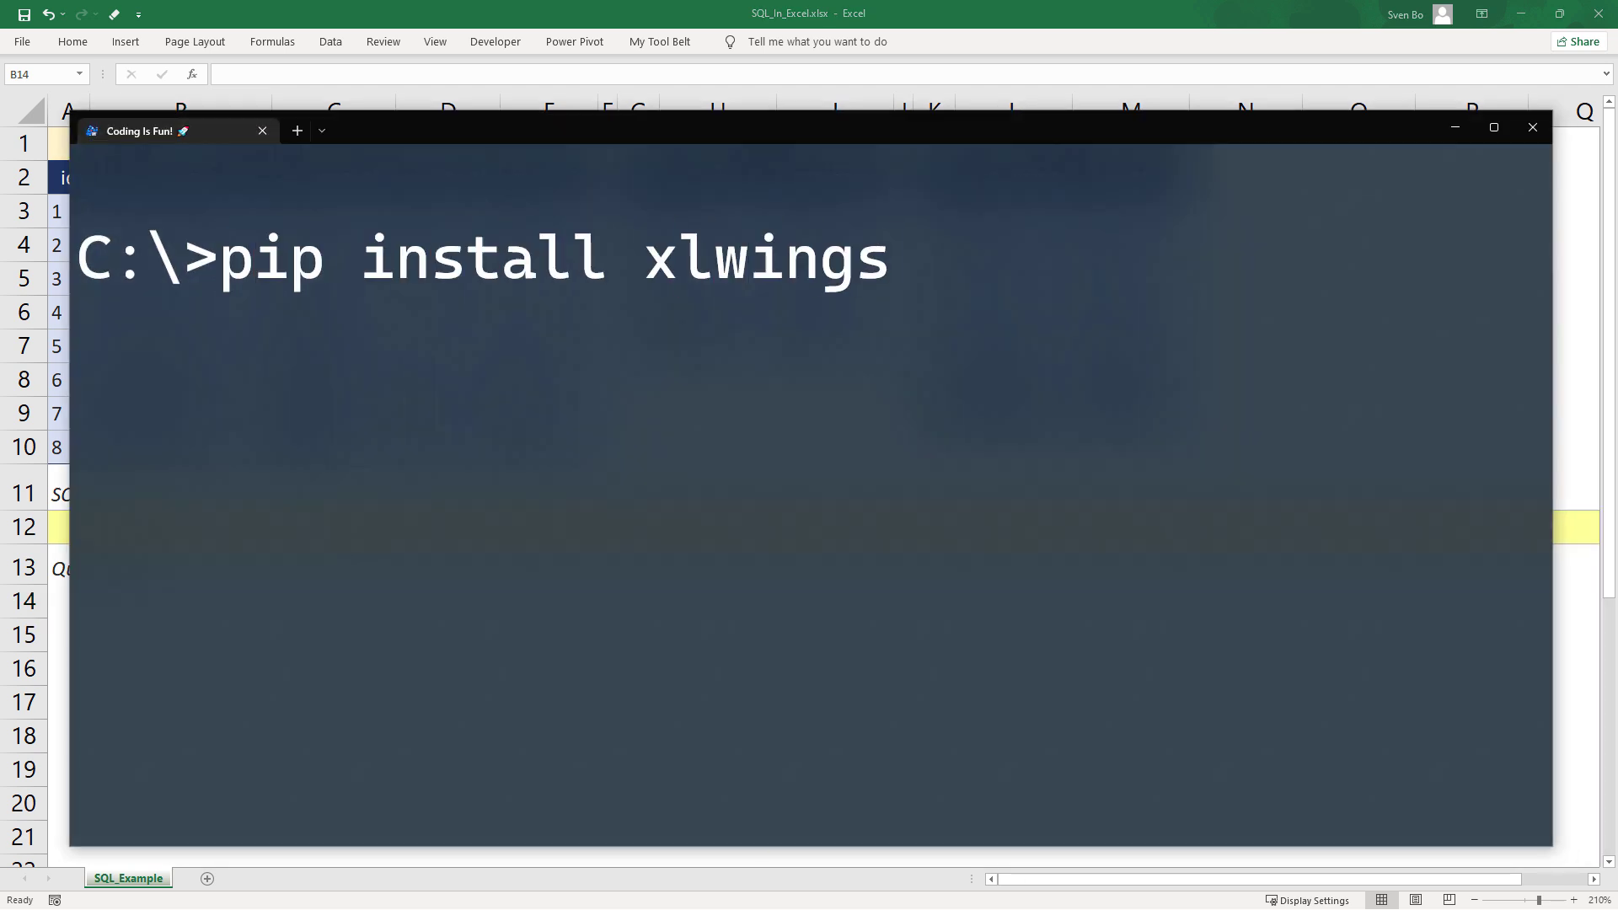
key(Return)
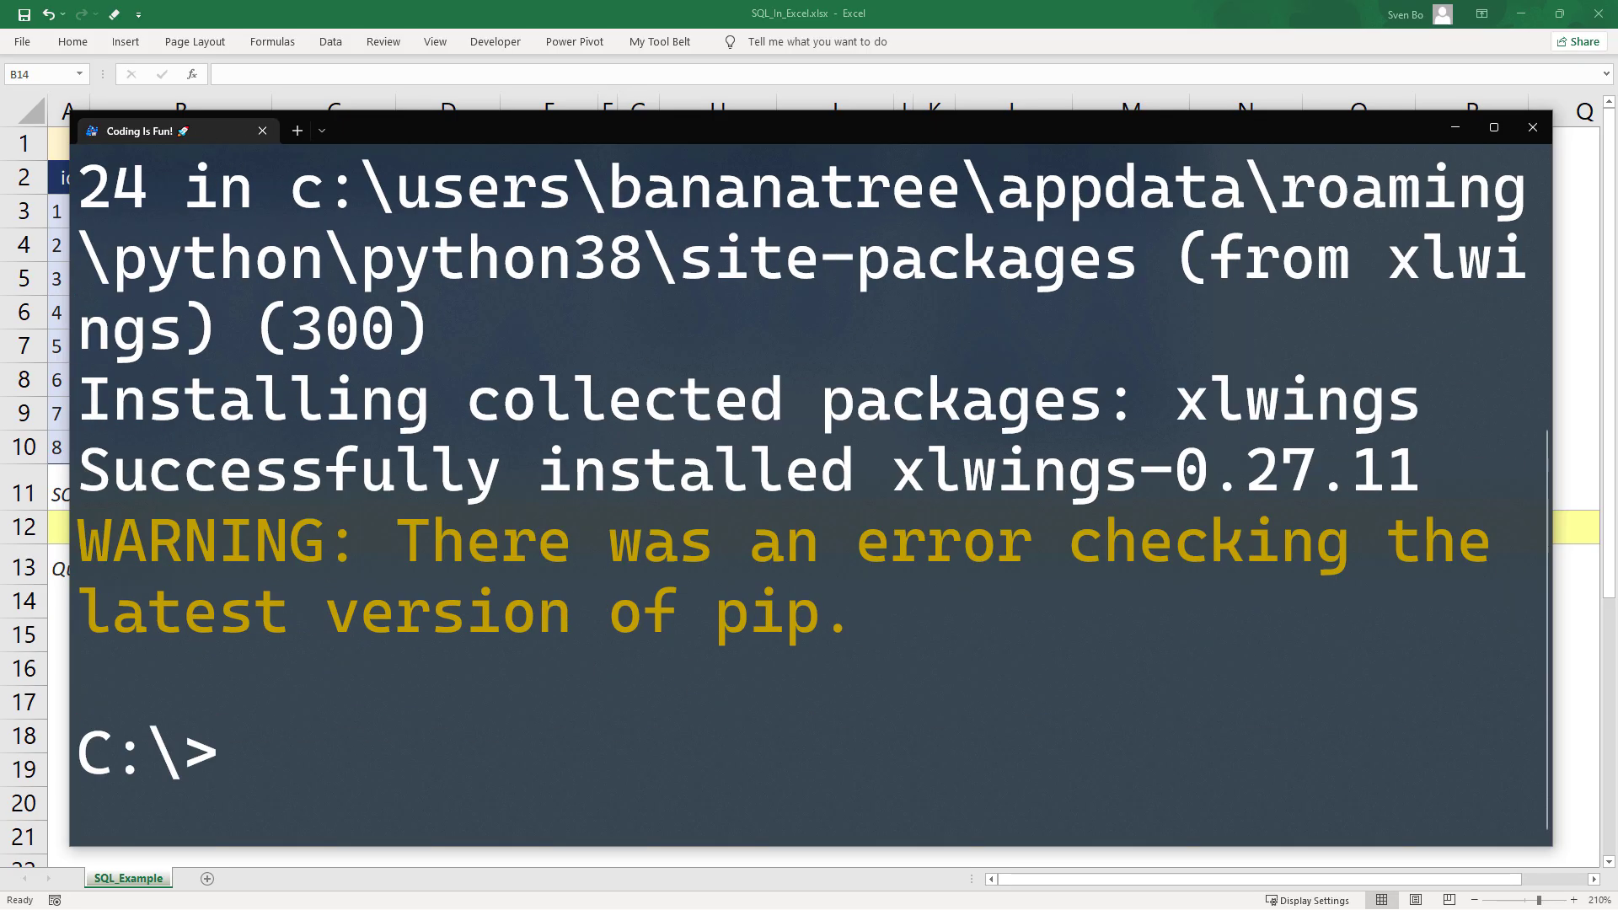
Clear the terminal, install the xlwings Excel add-in, and close the terminal.
text(cls)
key(Return)
text(xlwings add)
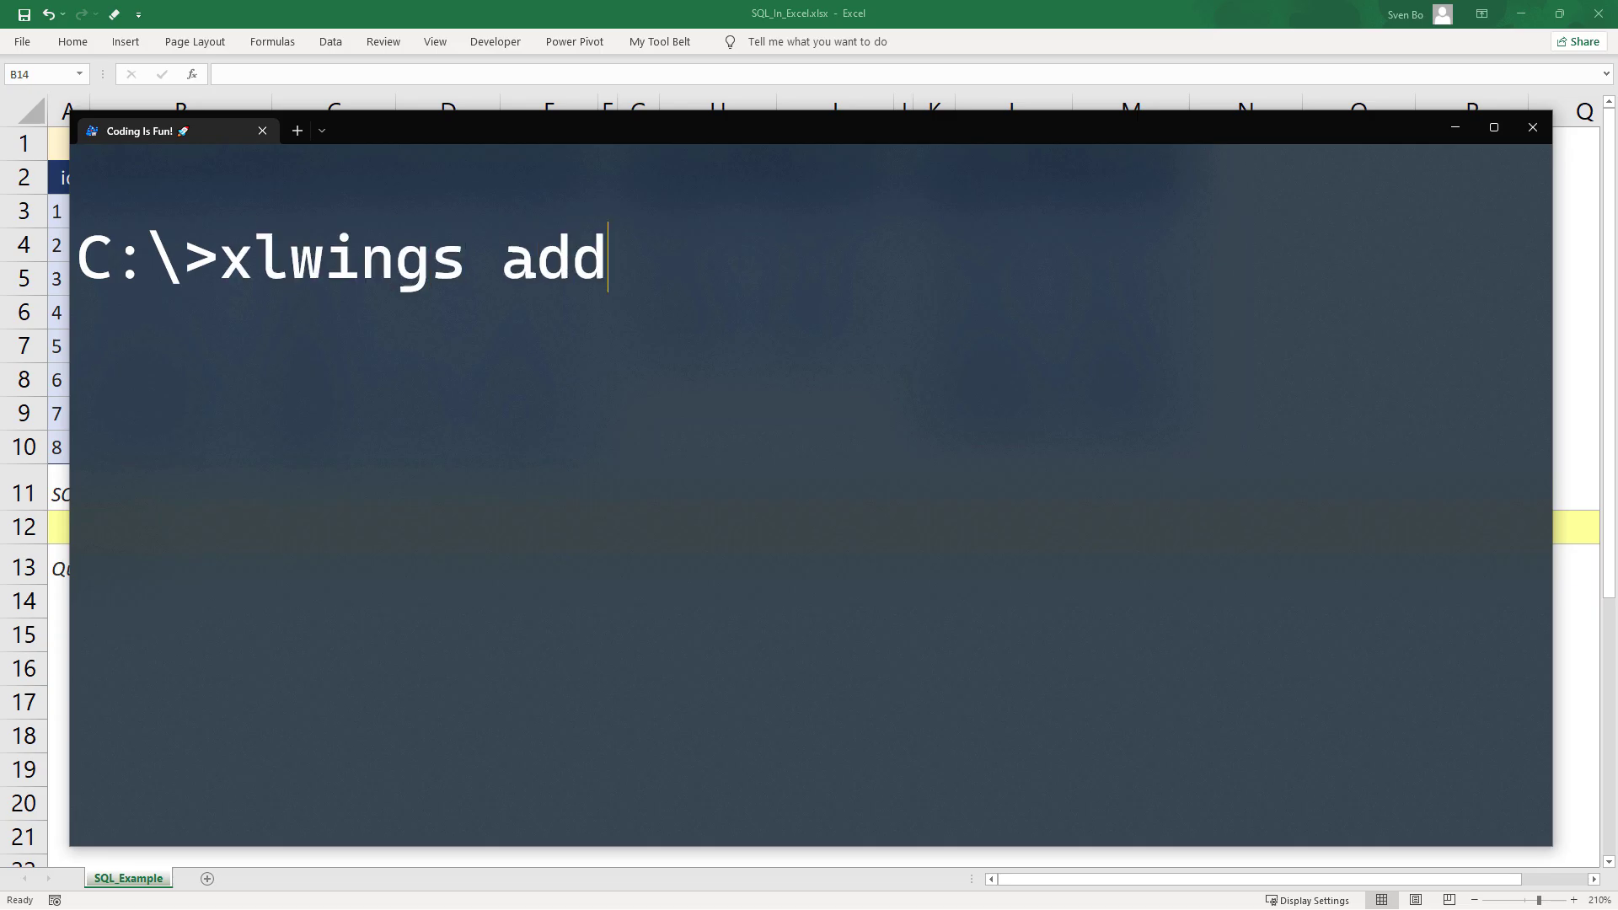
text(in install)
key(Return)
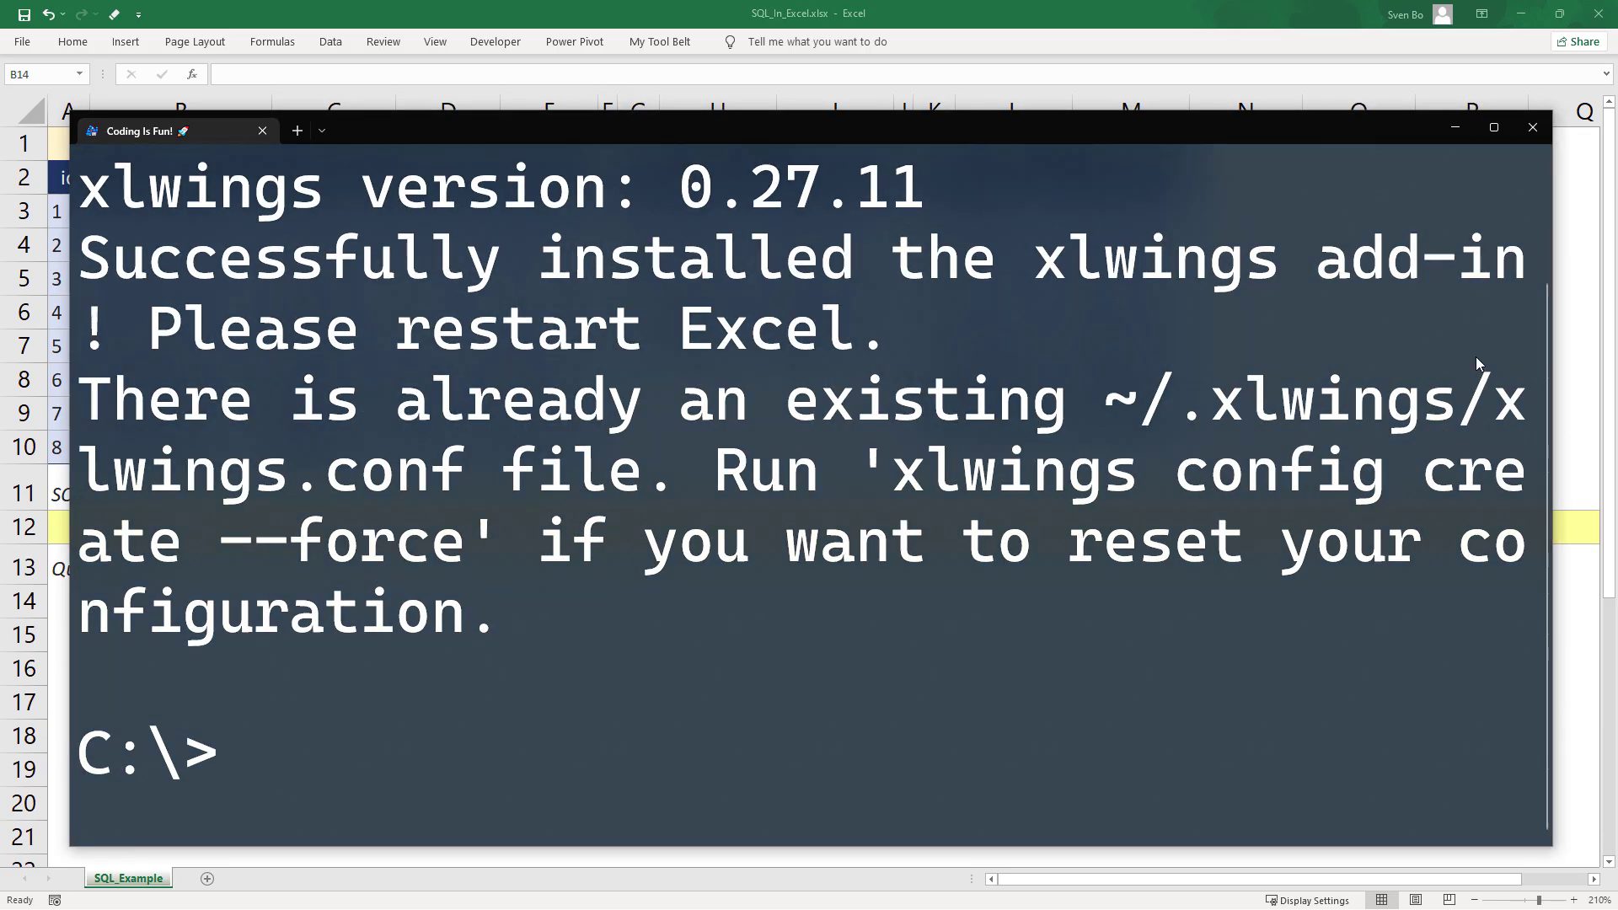
click(1454, 128)
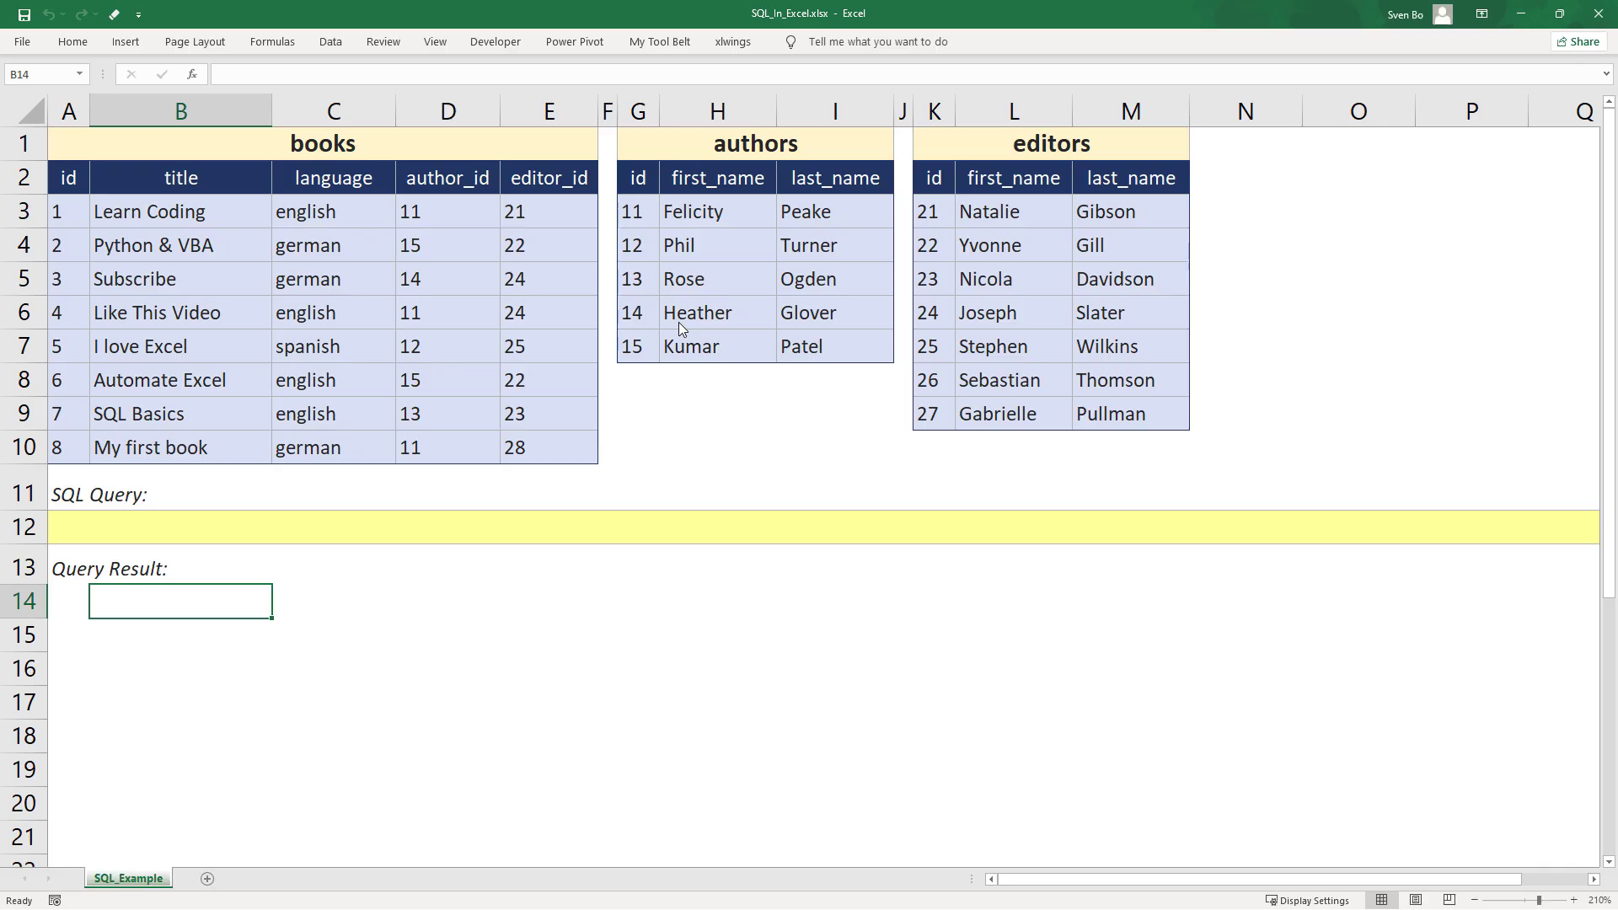
click(735, 42)
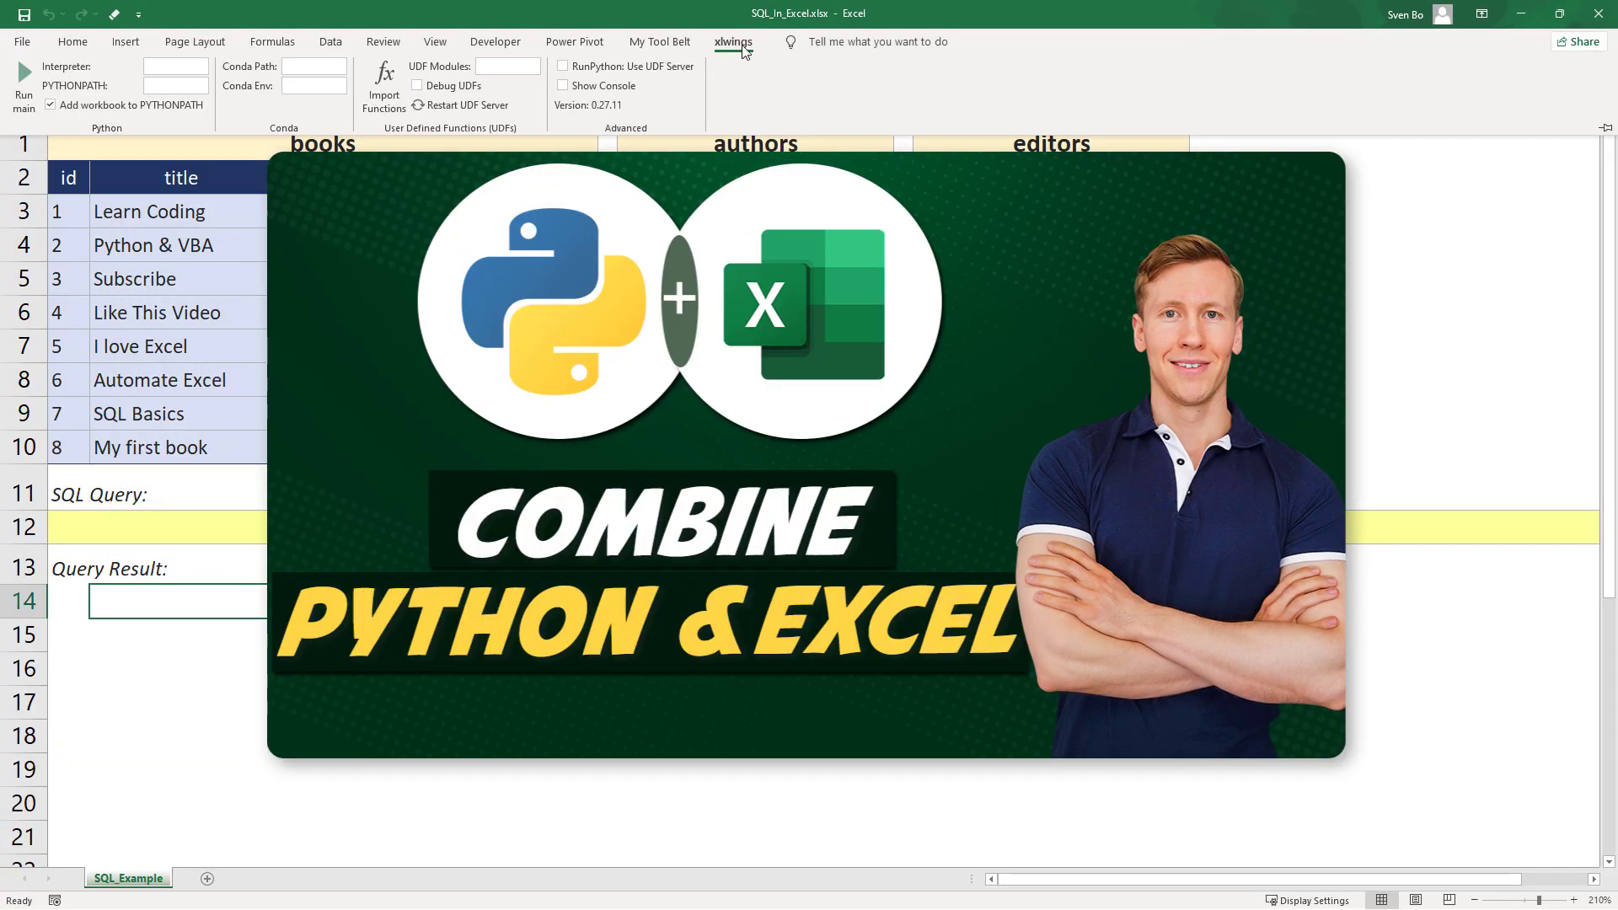
click(745, 50)
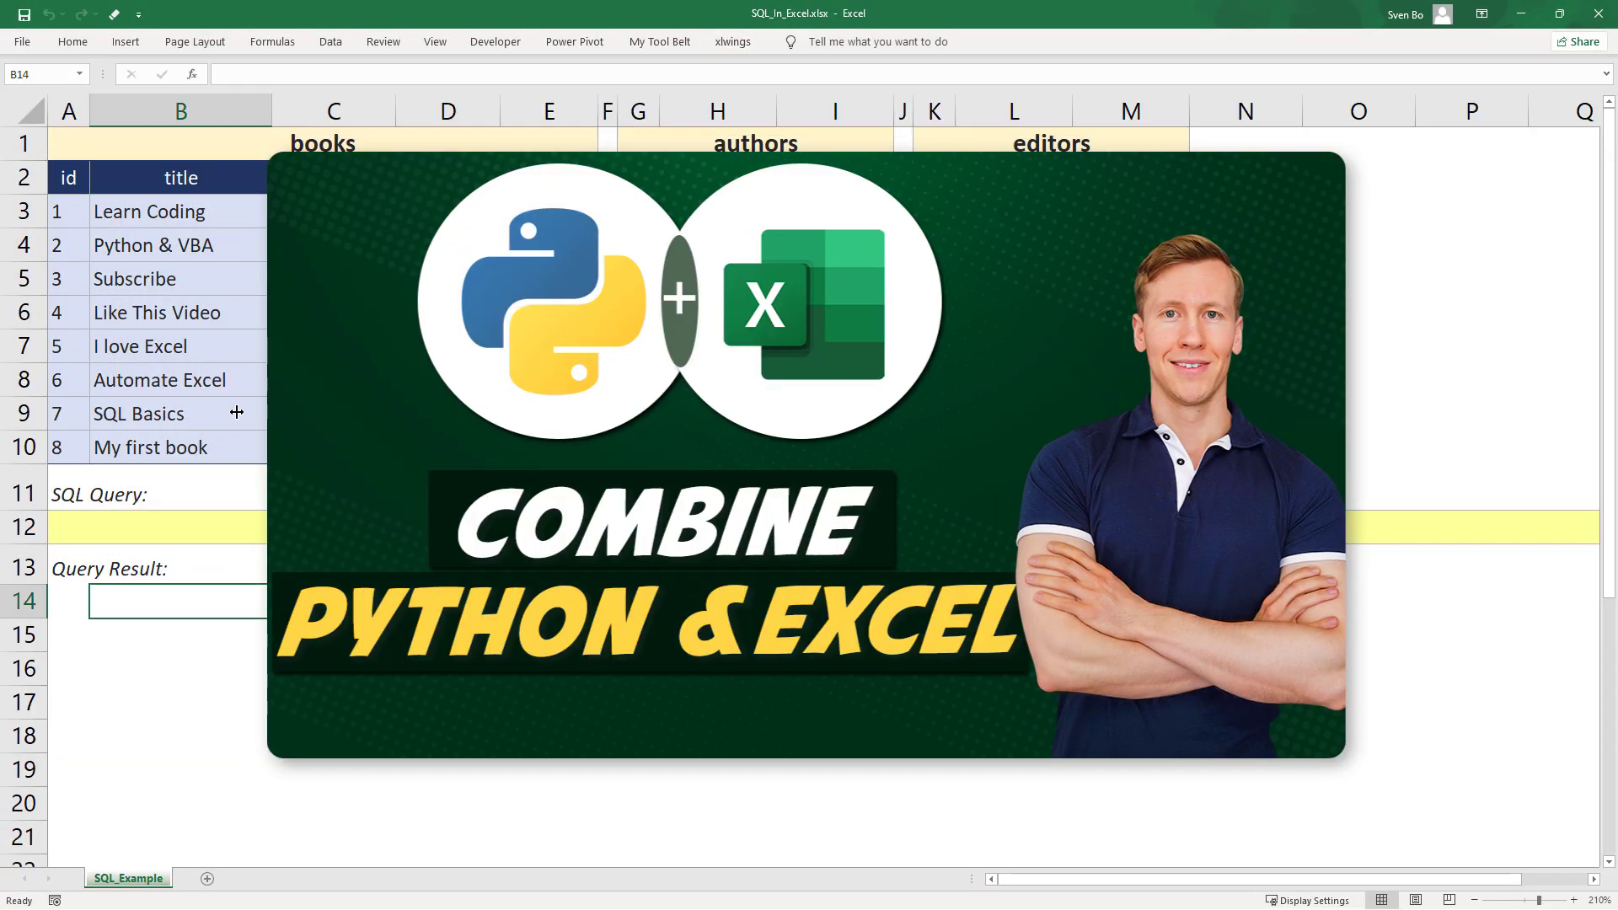
click(68, 604)
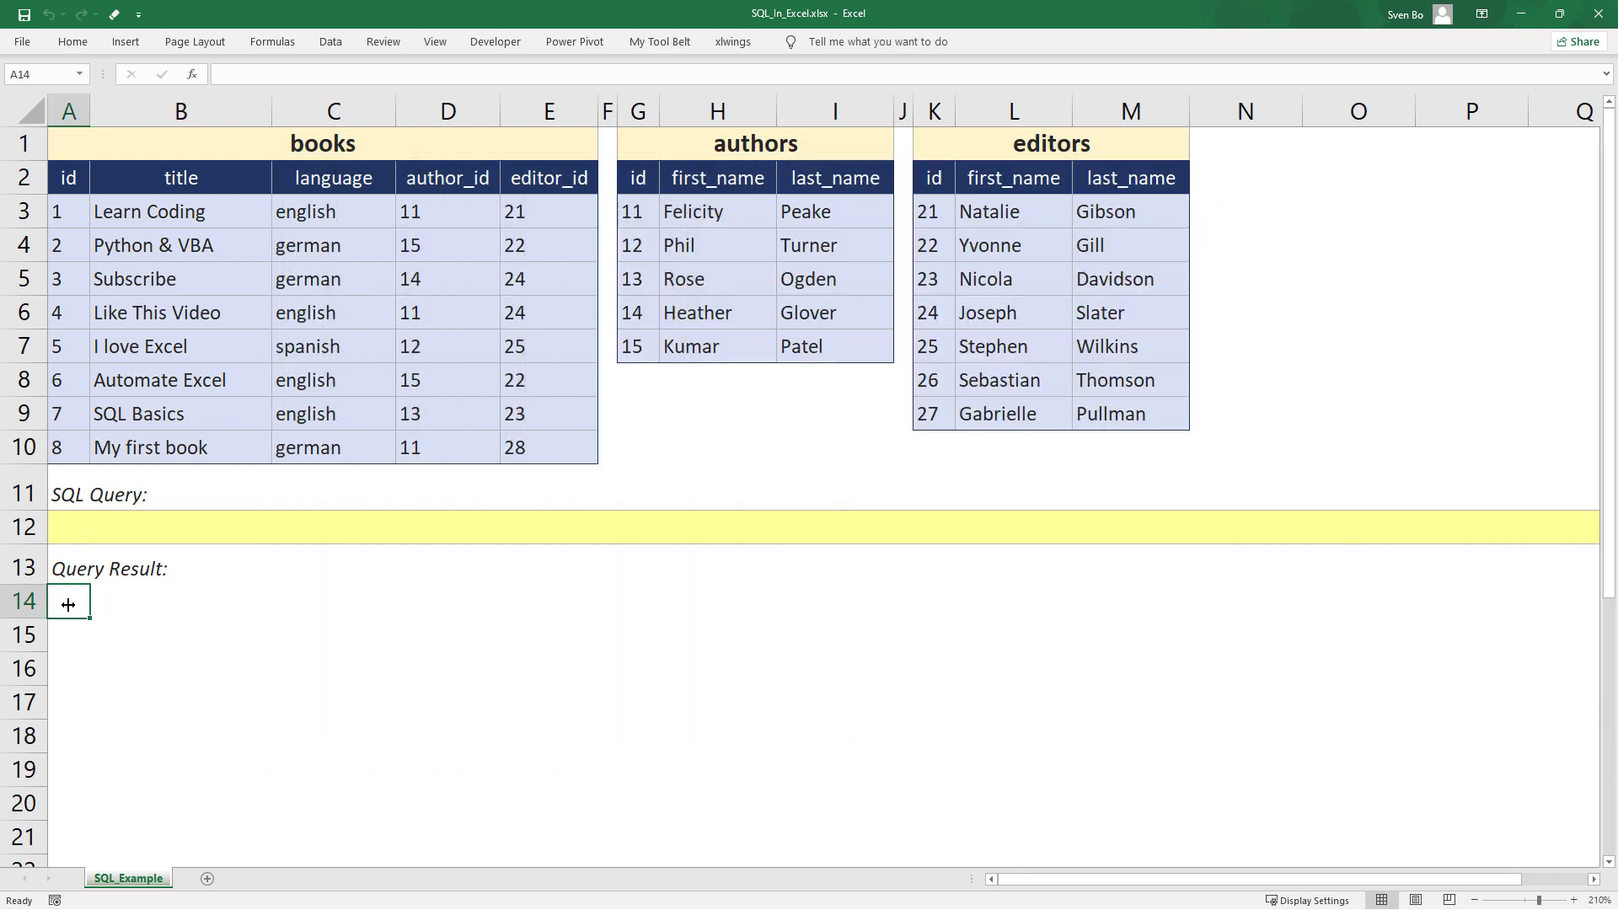
Start an =sql() formula in A14 from autocomplete and open its Function Arguments dialog.
text(=sq)
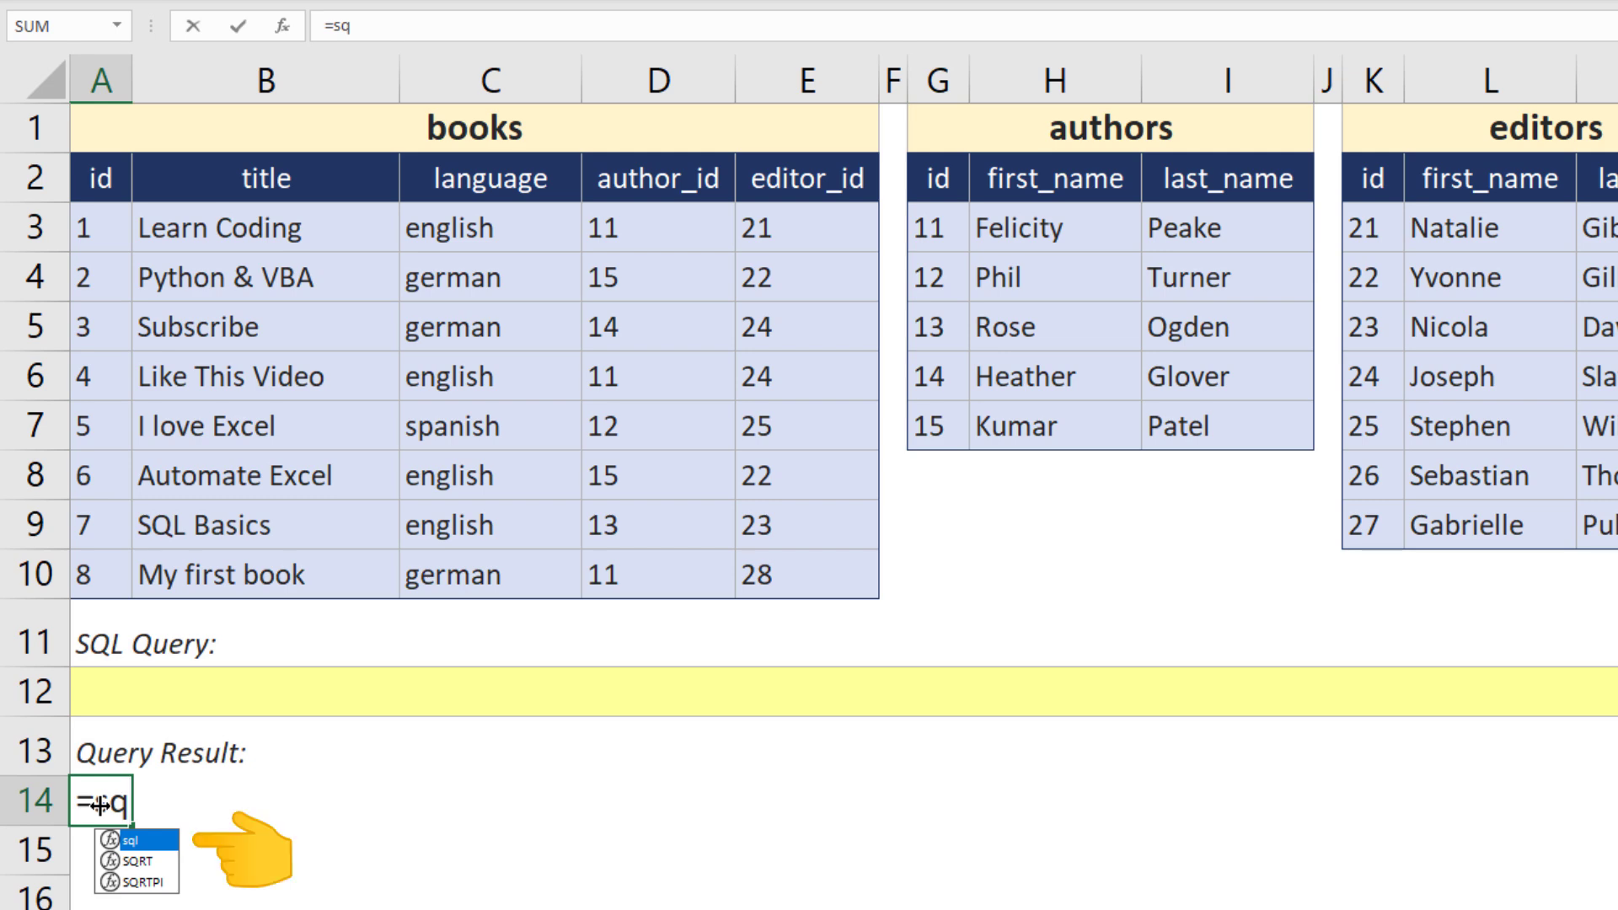
double_click(121, 839)
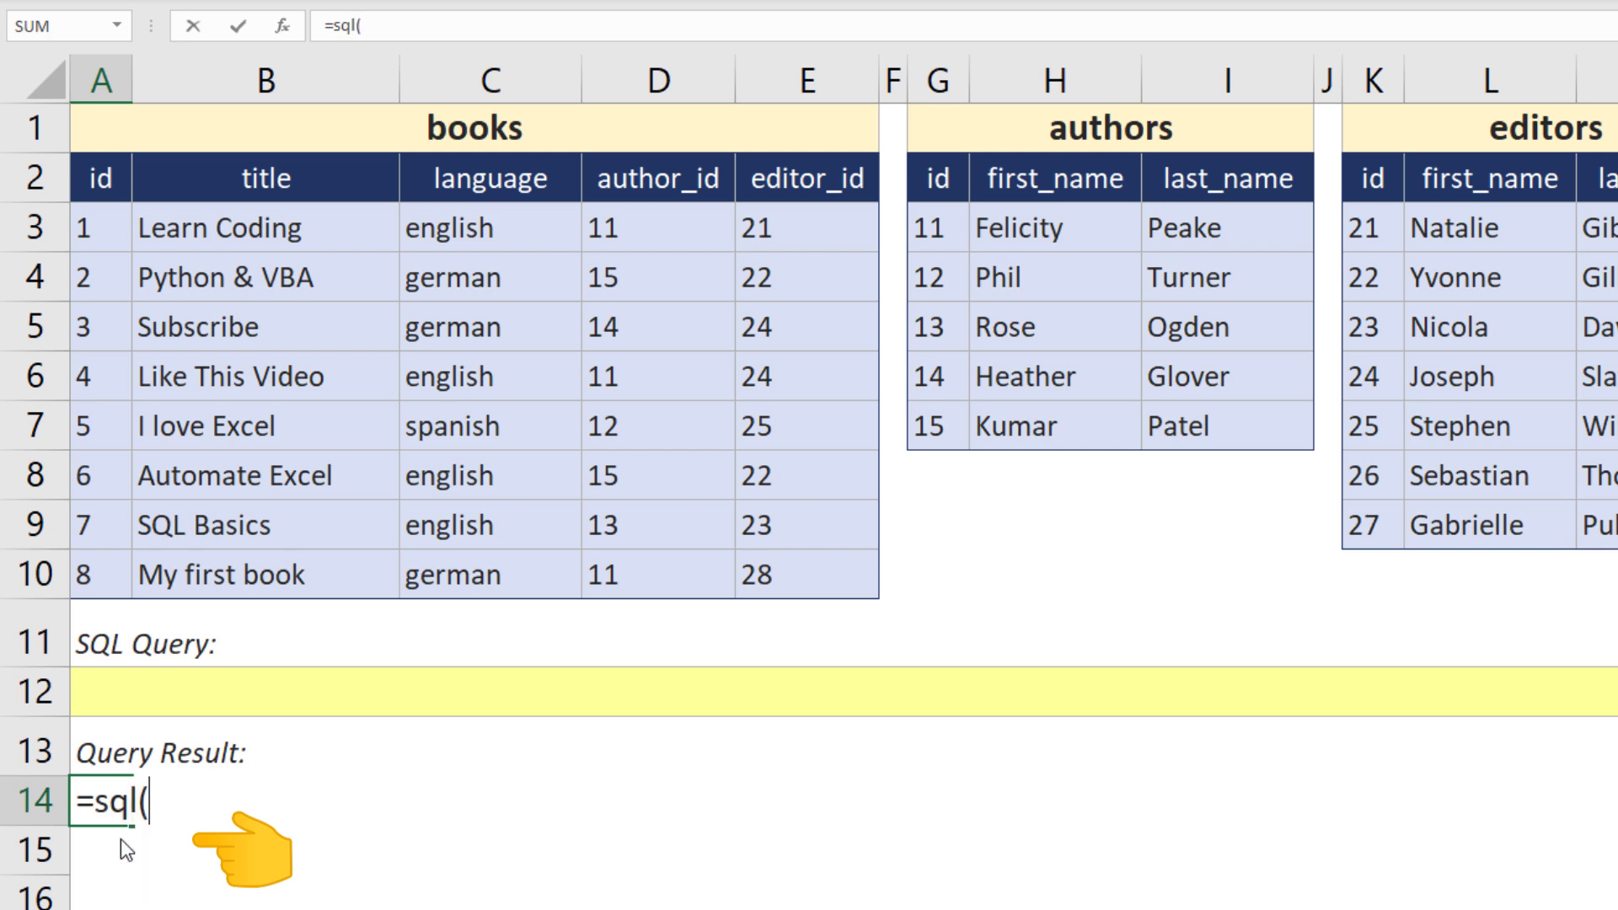
click(281, 25)
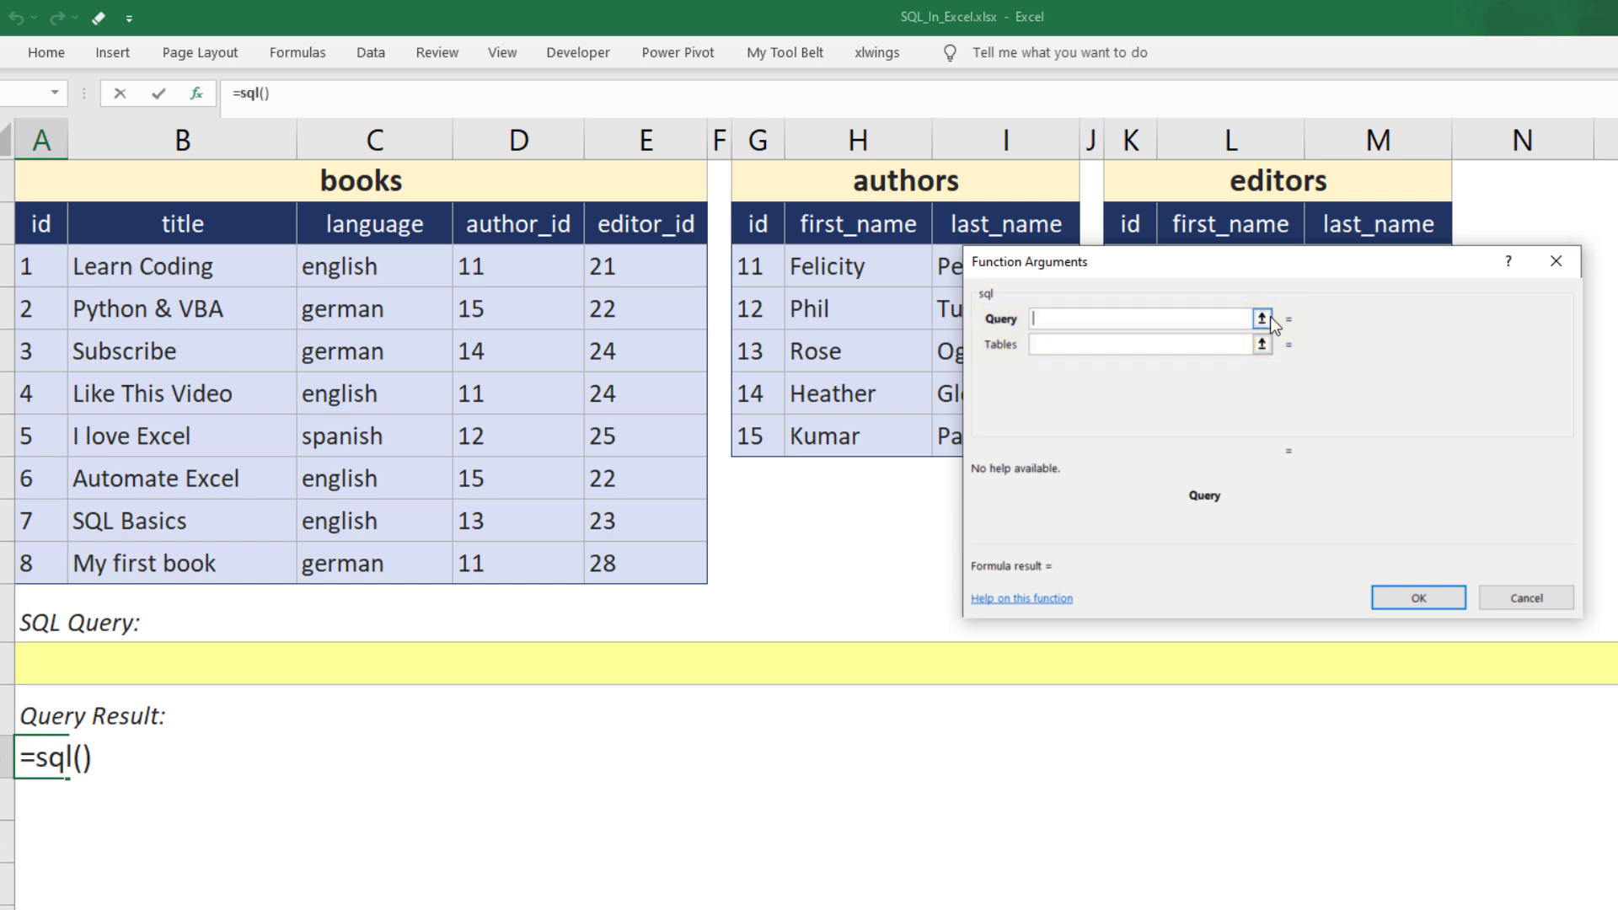
Set the sql Query argument to A12 and Tables to A2:E10, confirm, then select A12.
click(119, 668)
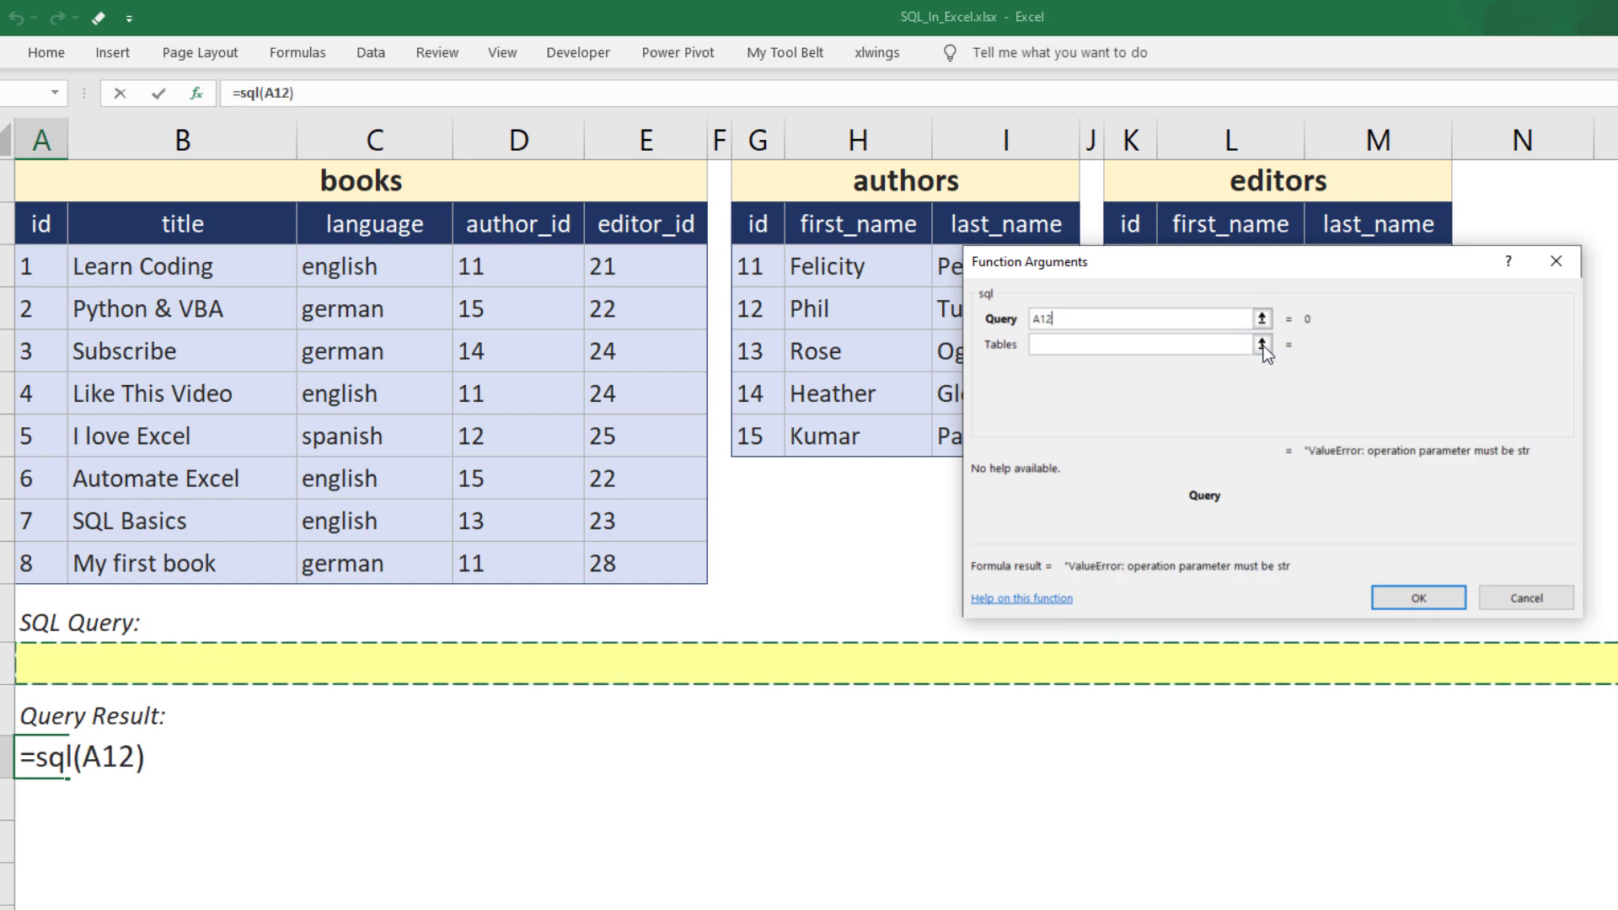
key(Tab)
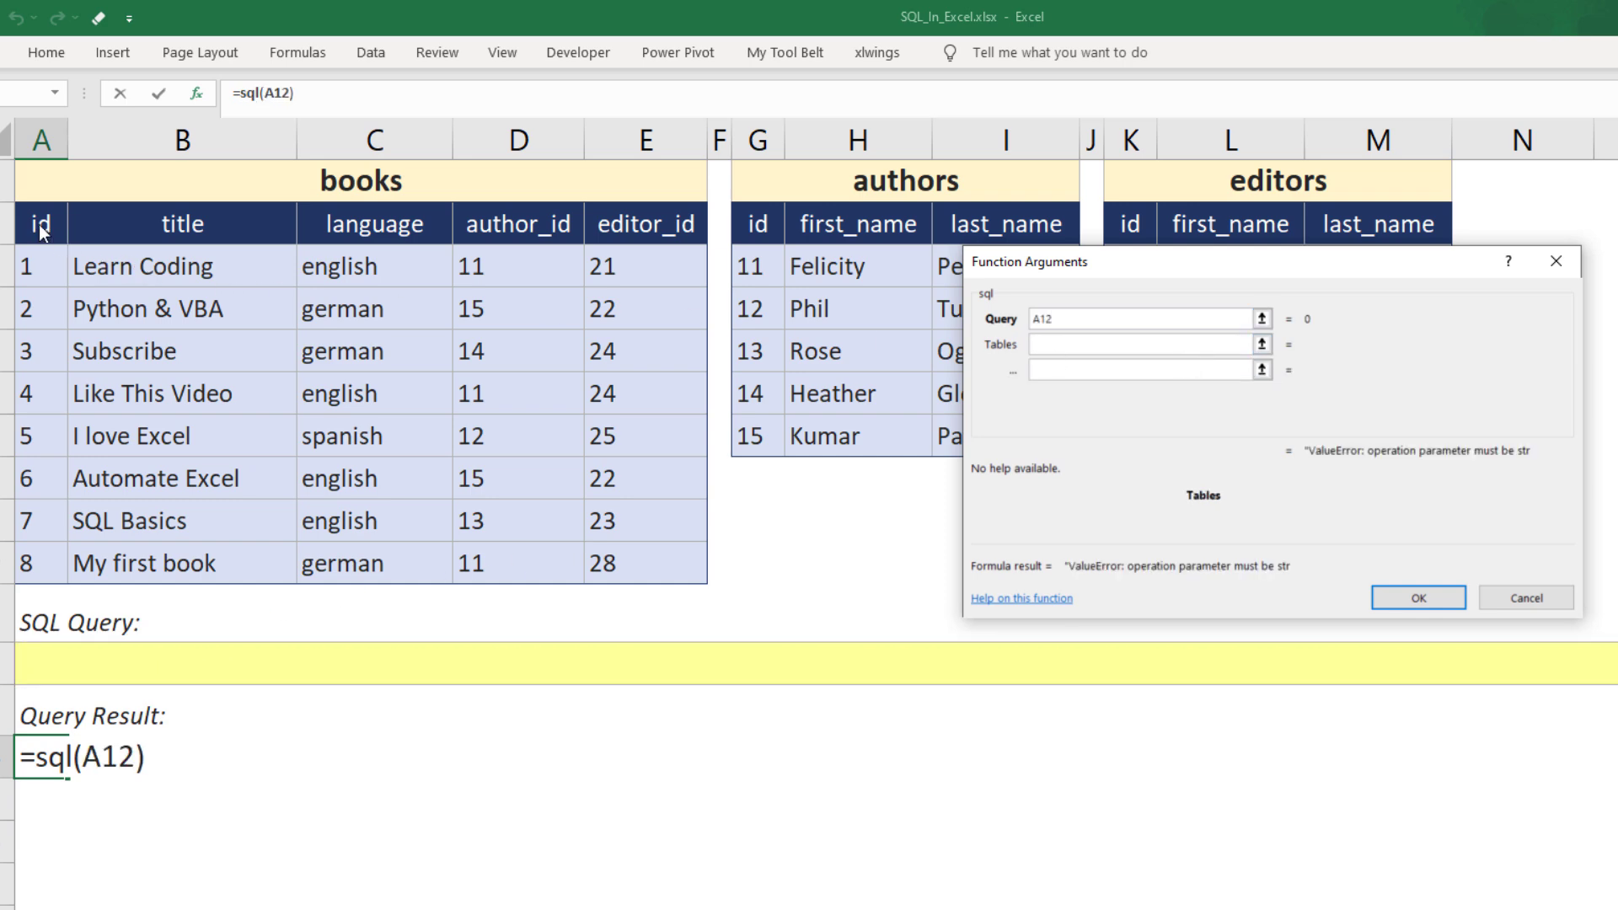
drag(39, 224, 681, 568)
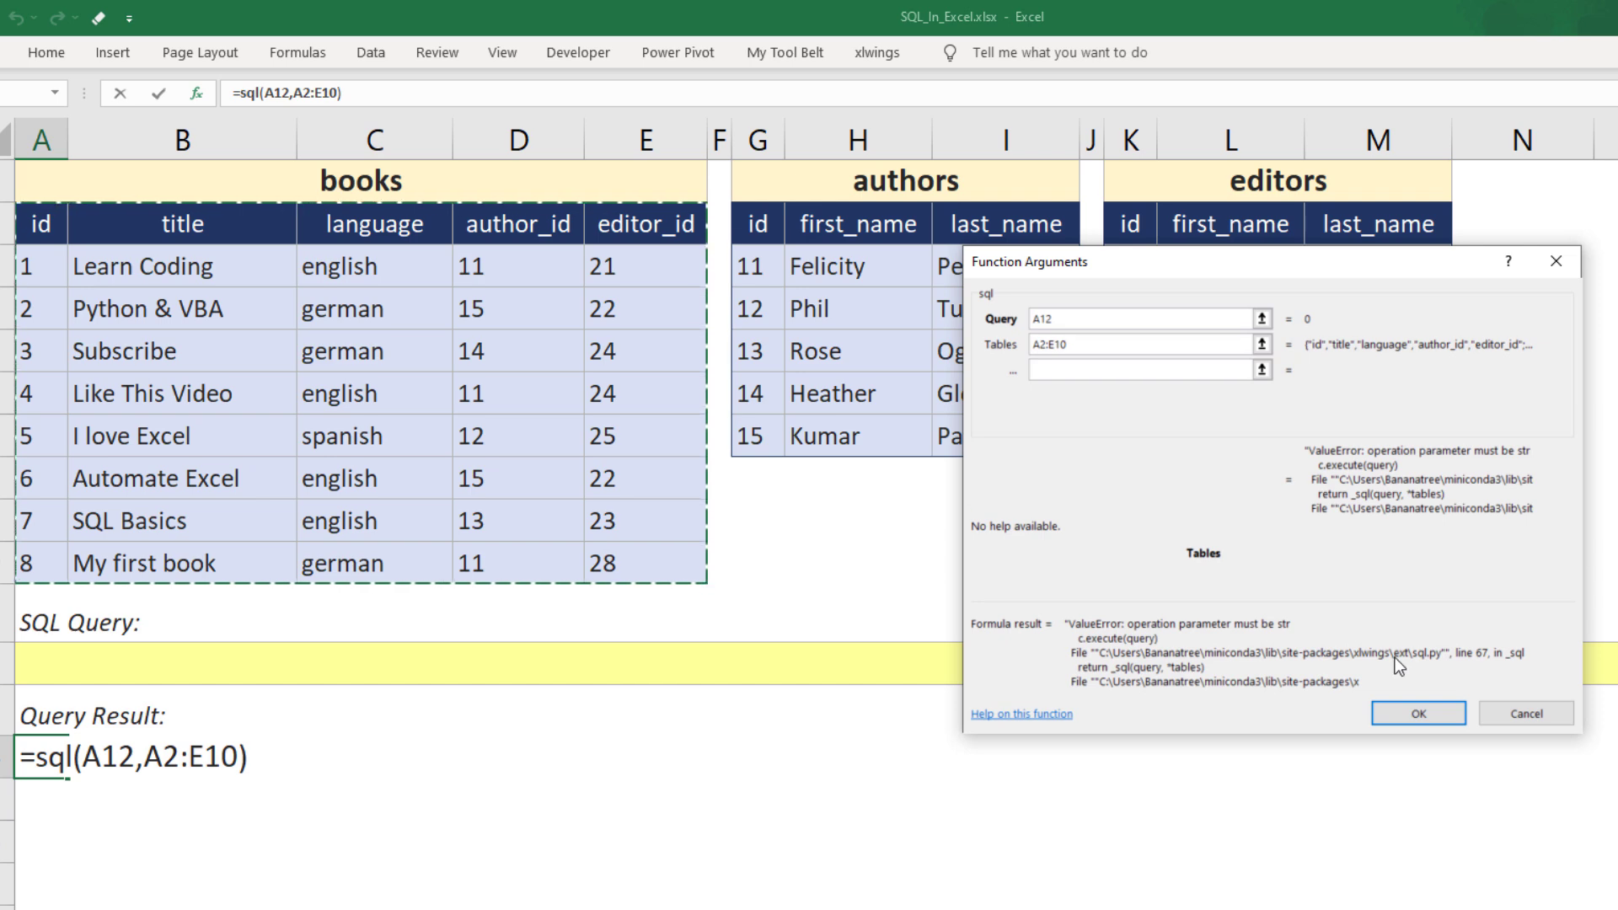
click(1416, 714)
click(69, 664)
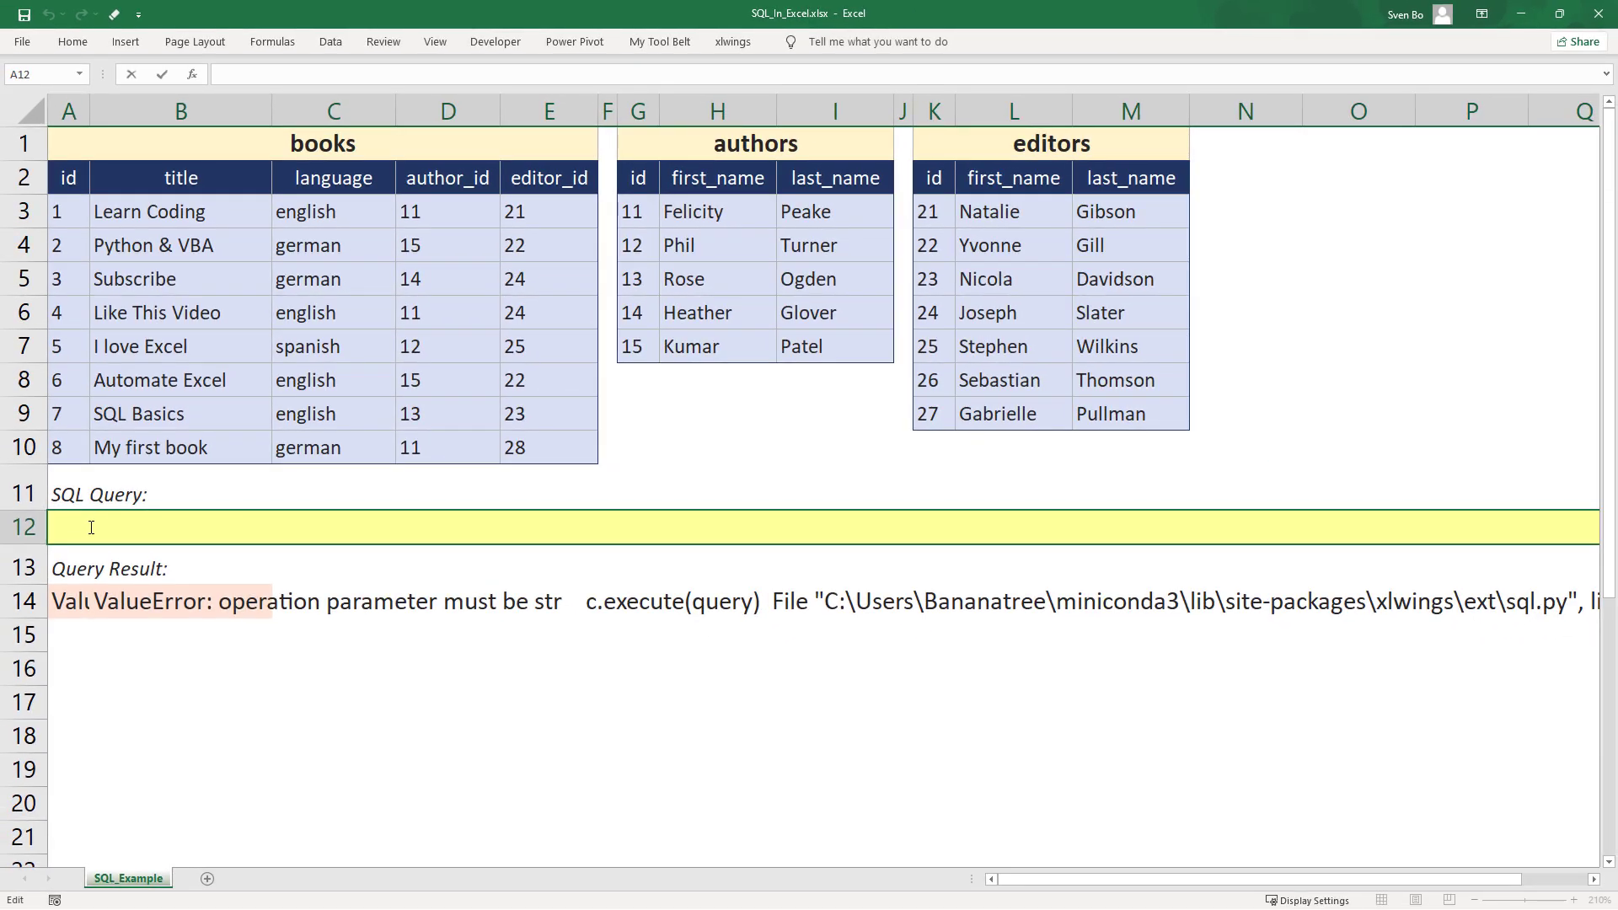
Enter SELECT id, title FROM a WHERE language = 'german' in A12 to list ids 2, 3 and 8.
text(SELECT id, title FROM)
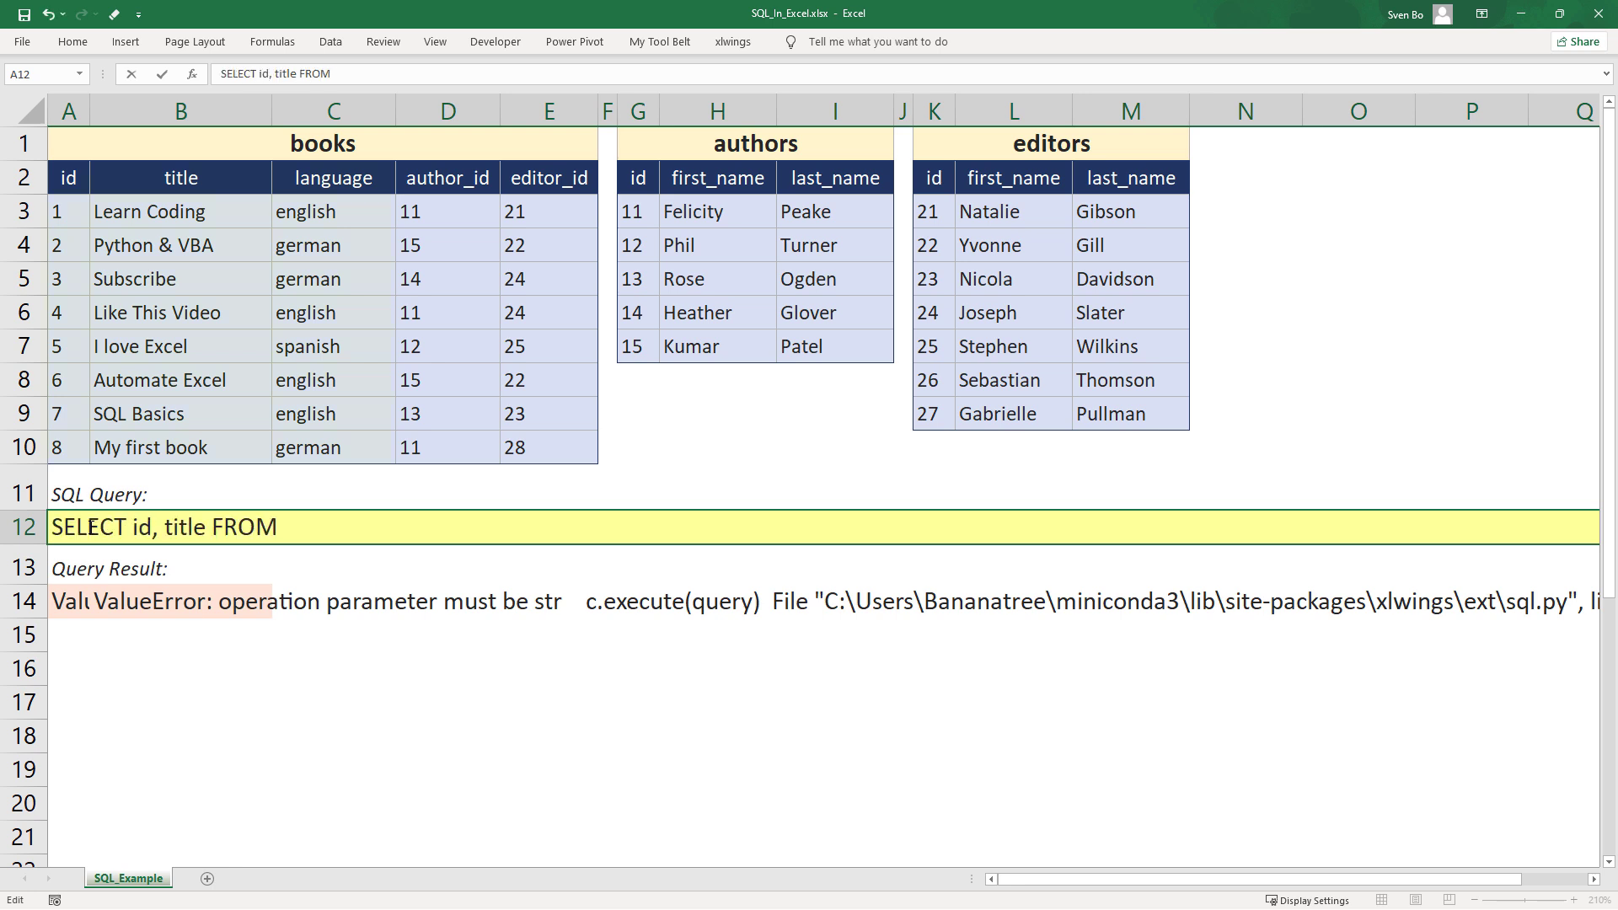
text( a WHERE language = 'german')
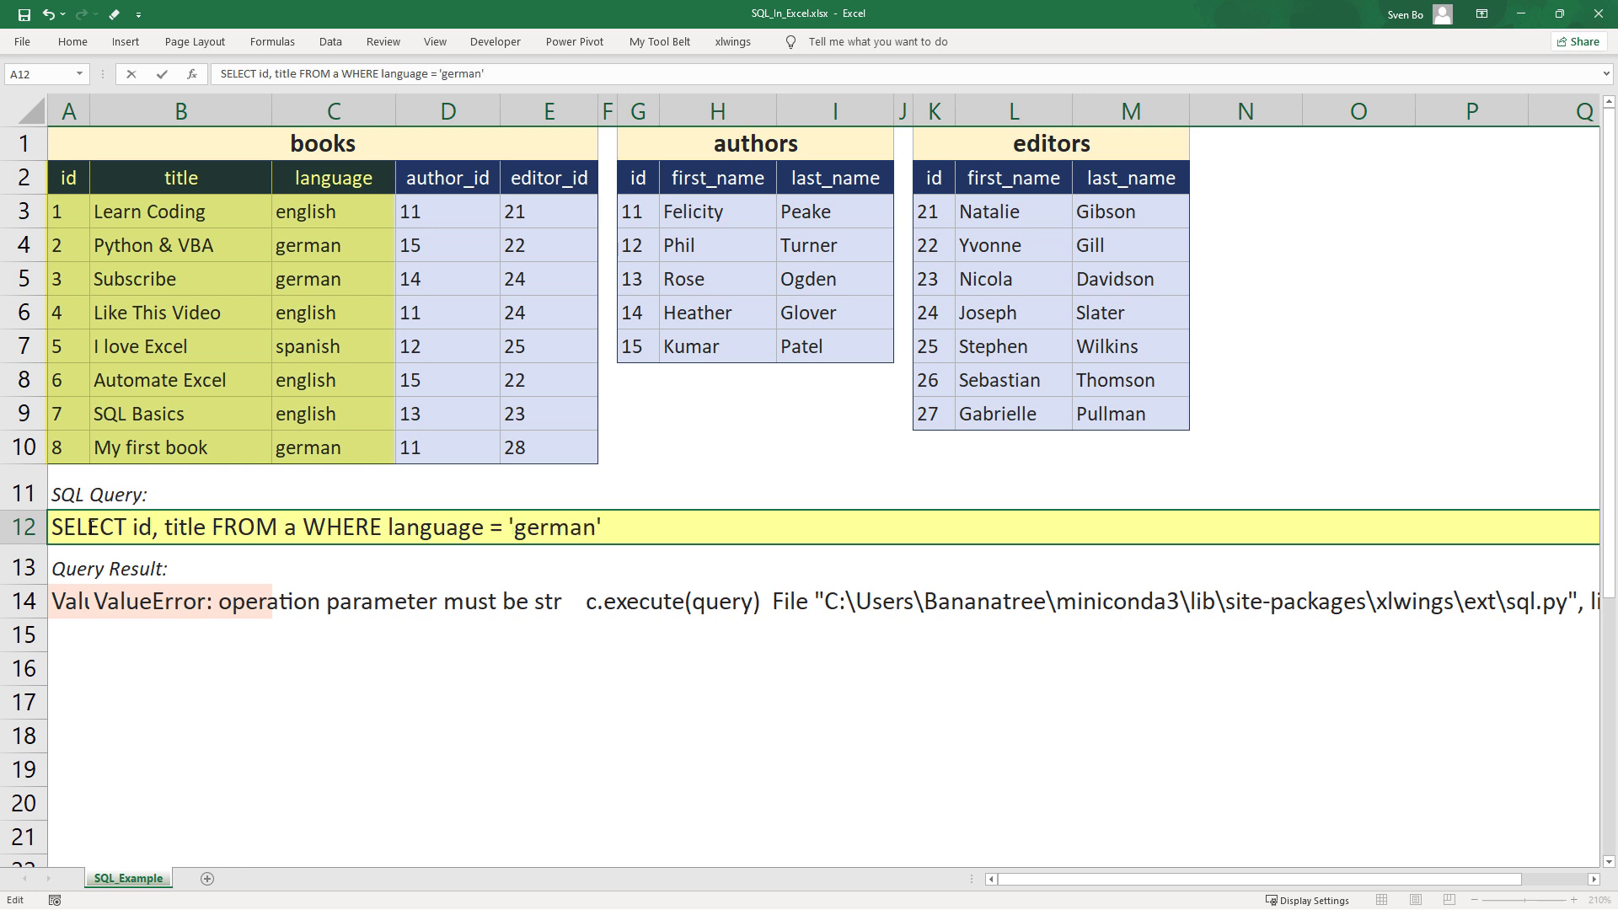
key(Return)
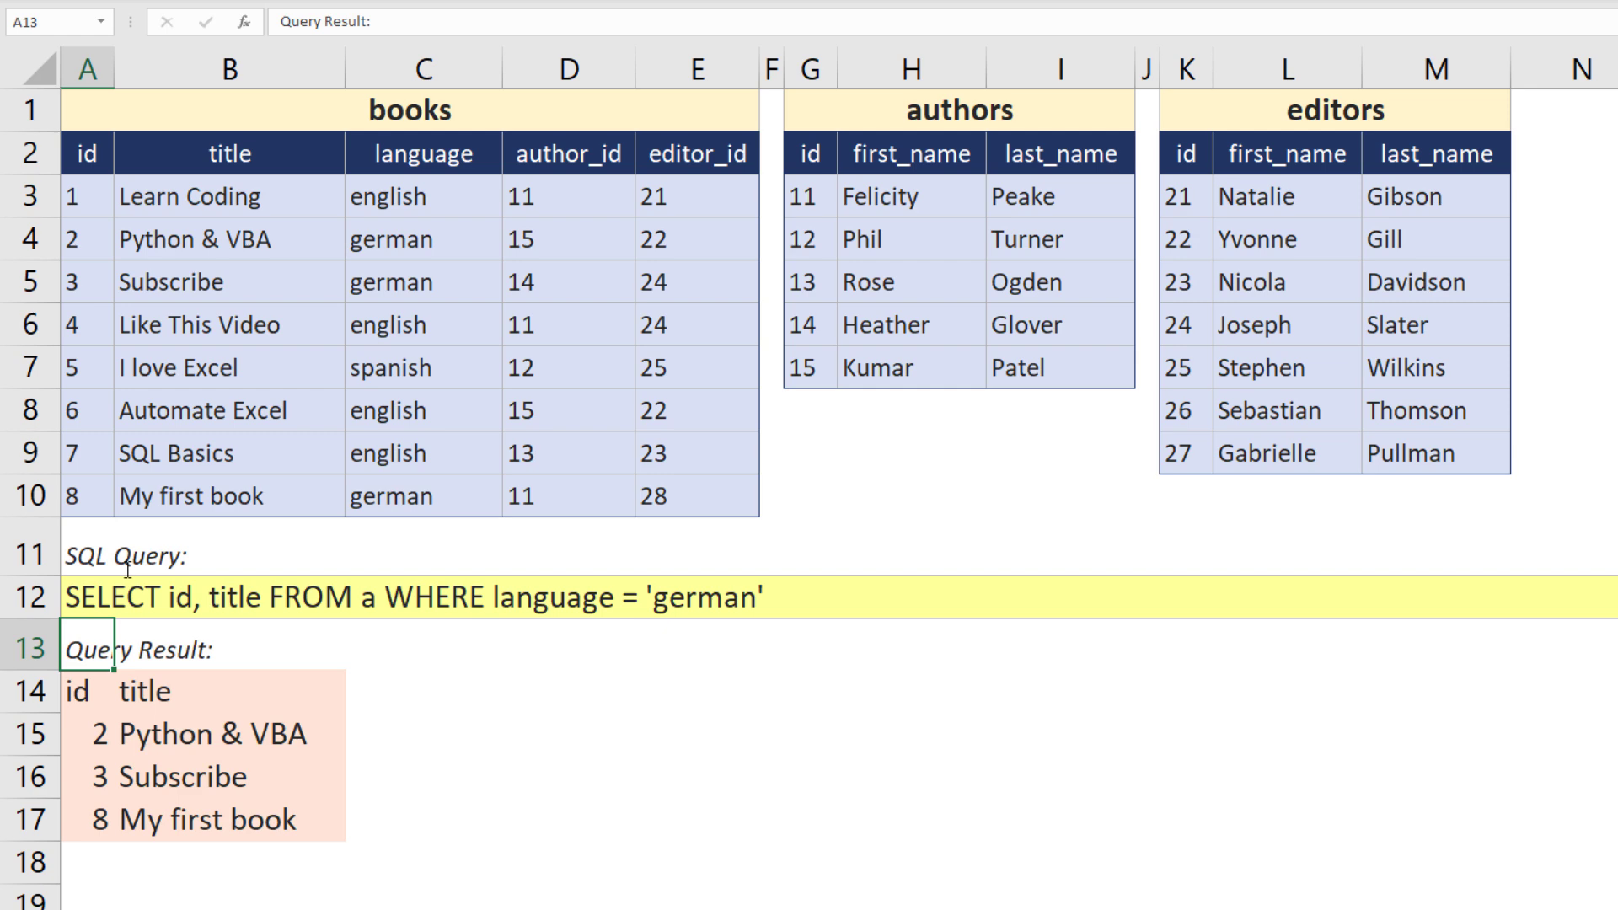
Replace 'german' with 'english' in the A12 query, listing ids 1, 4, 6 and 7.
click(114, 597)
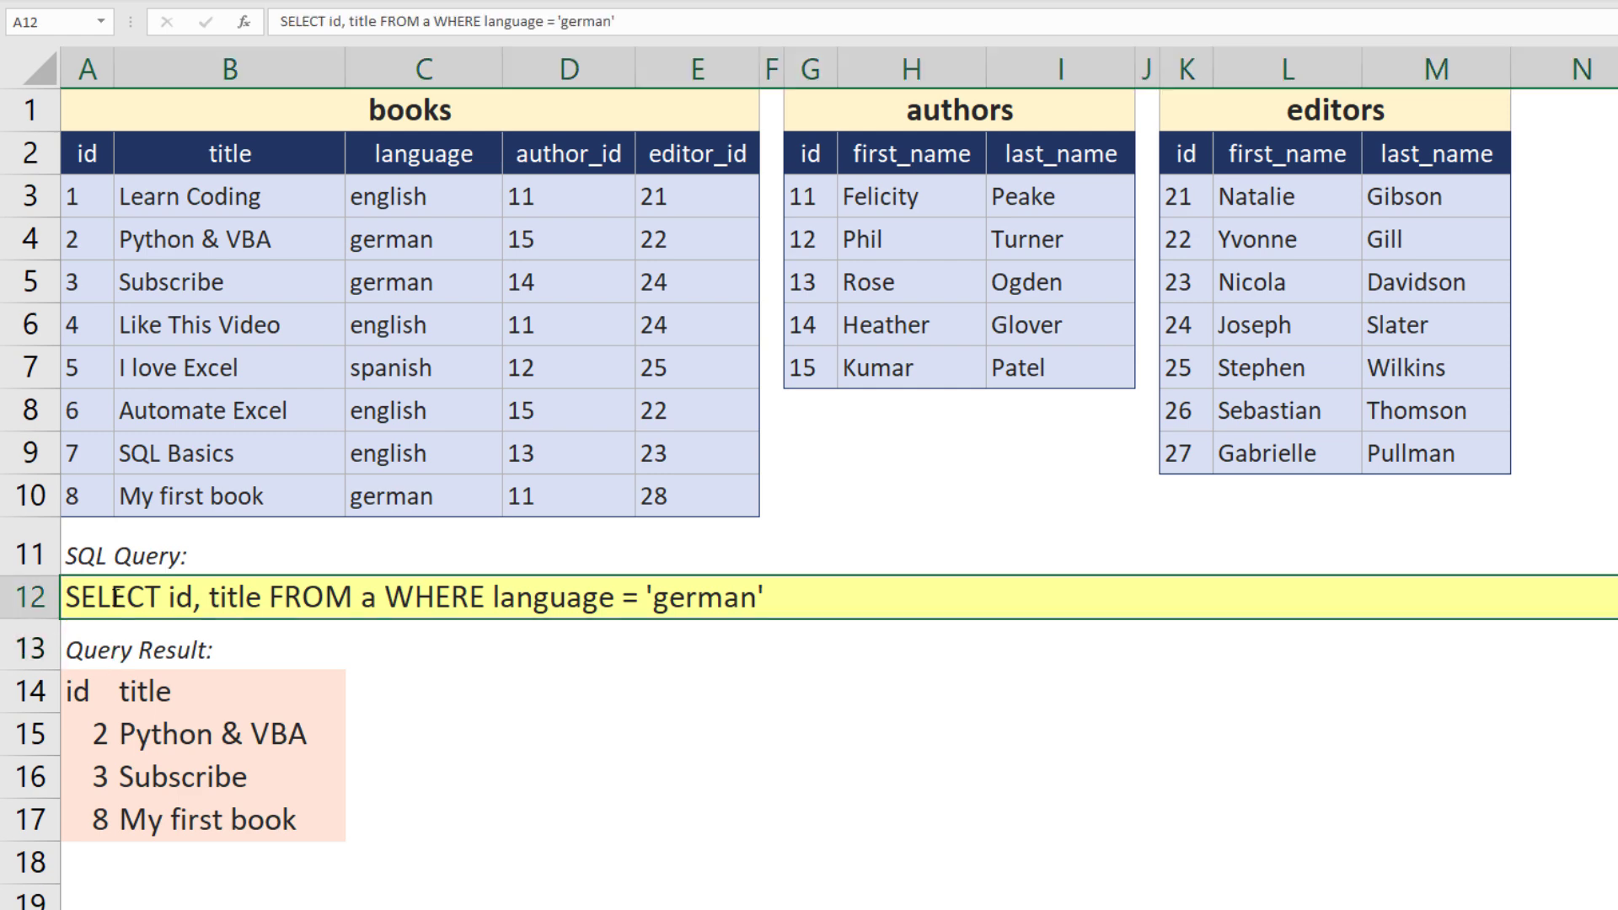
drag(613, 21, 561, 25)
text(english)
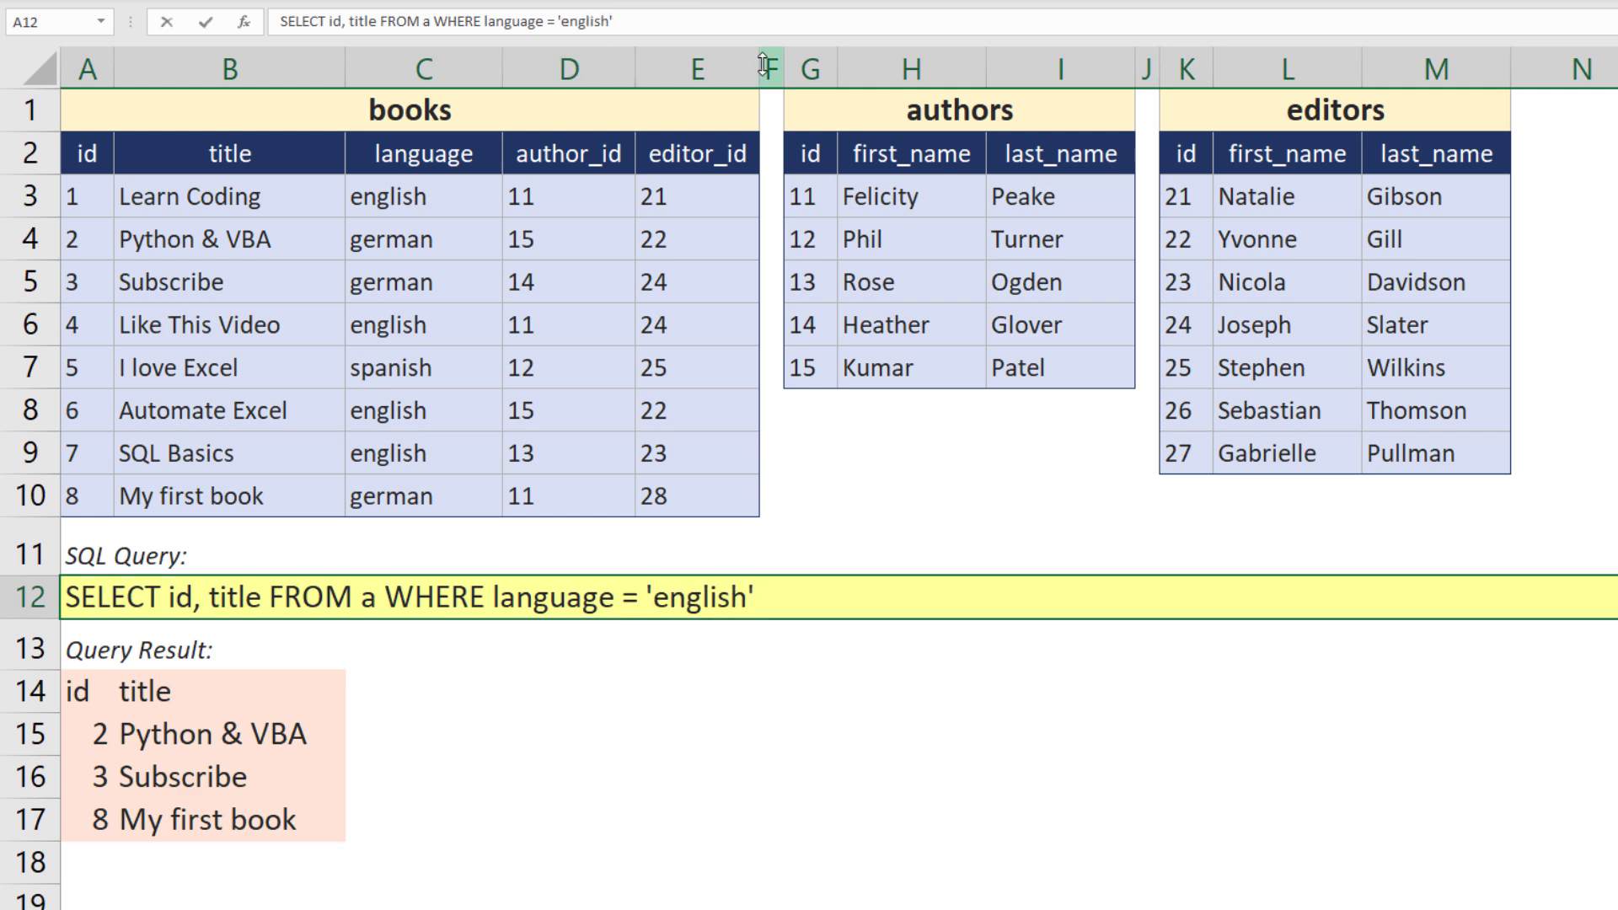
key(Return)
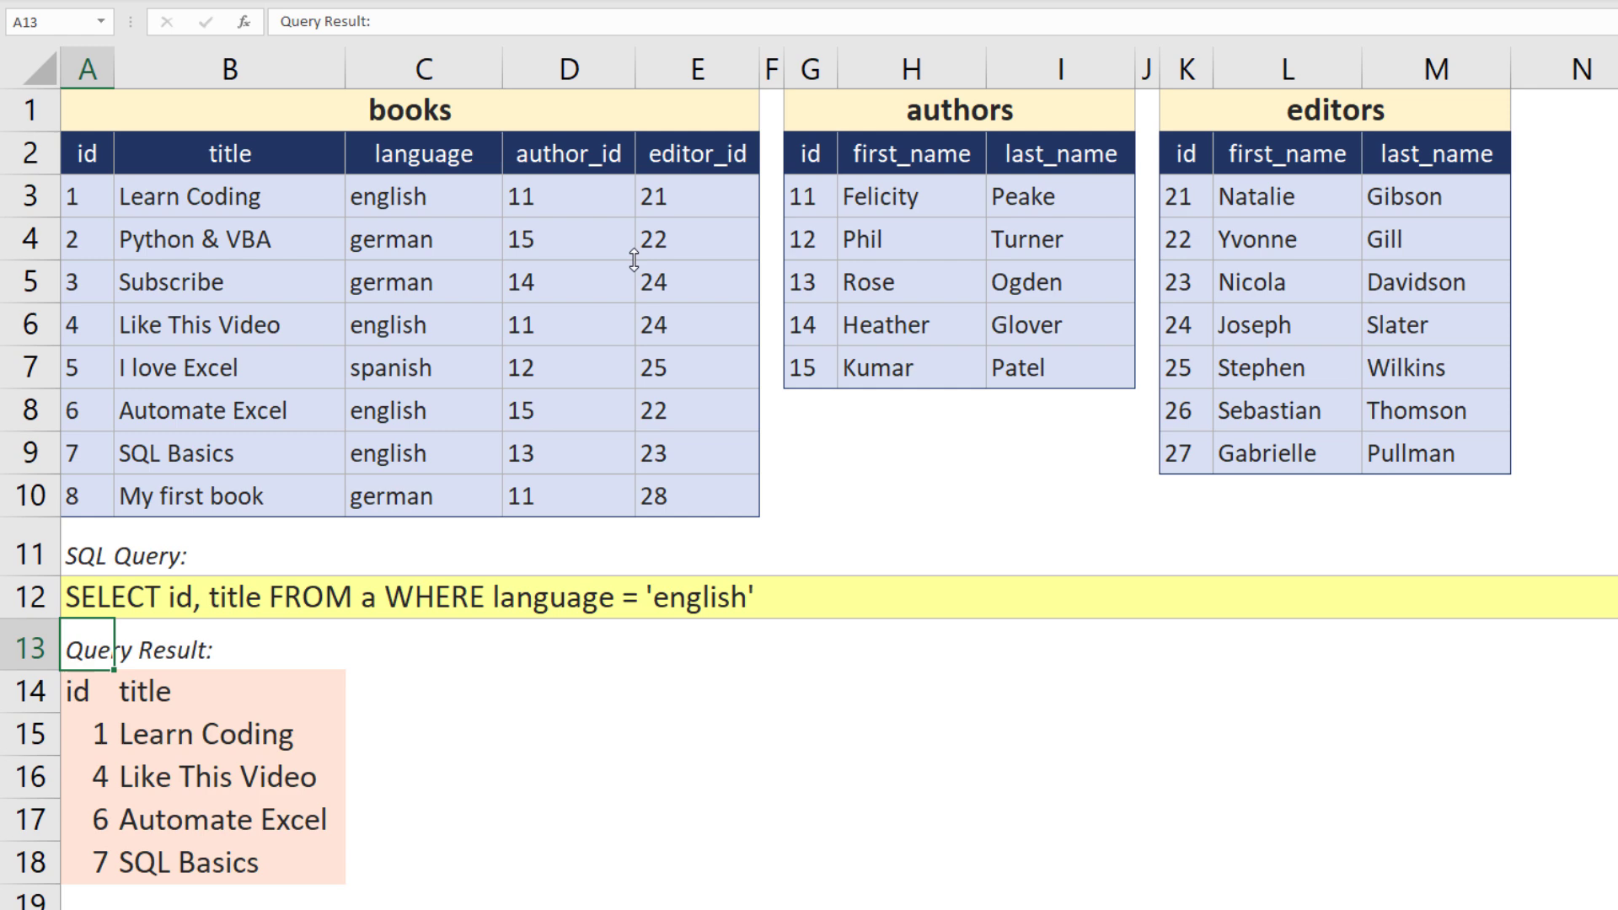
Select the example german query in row 29 further down the sheet.
click(851, 693)
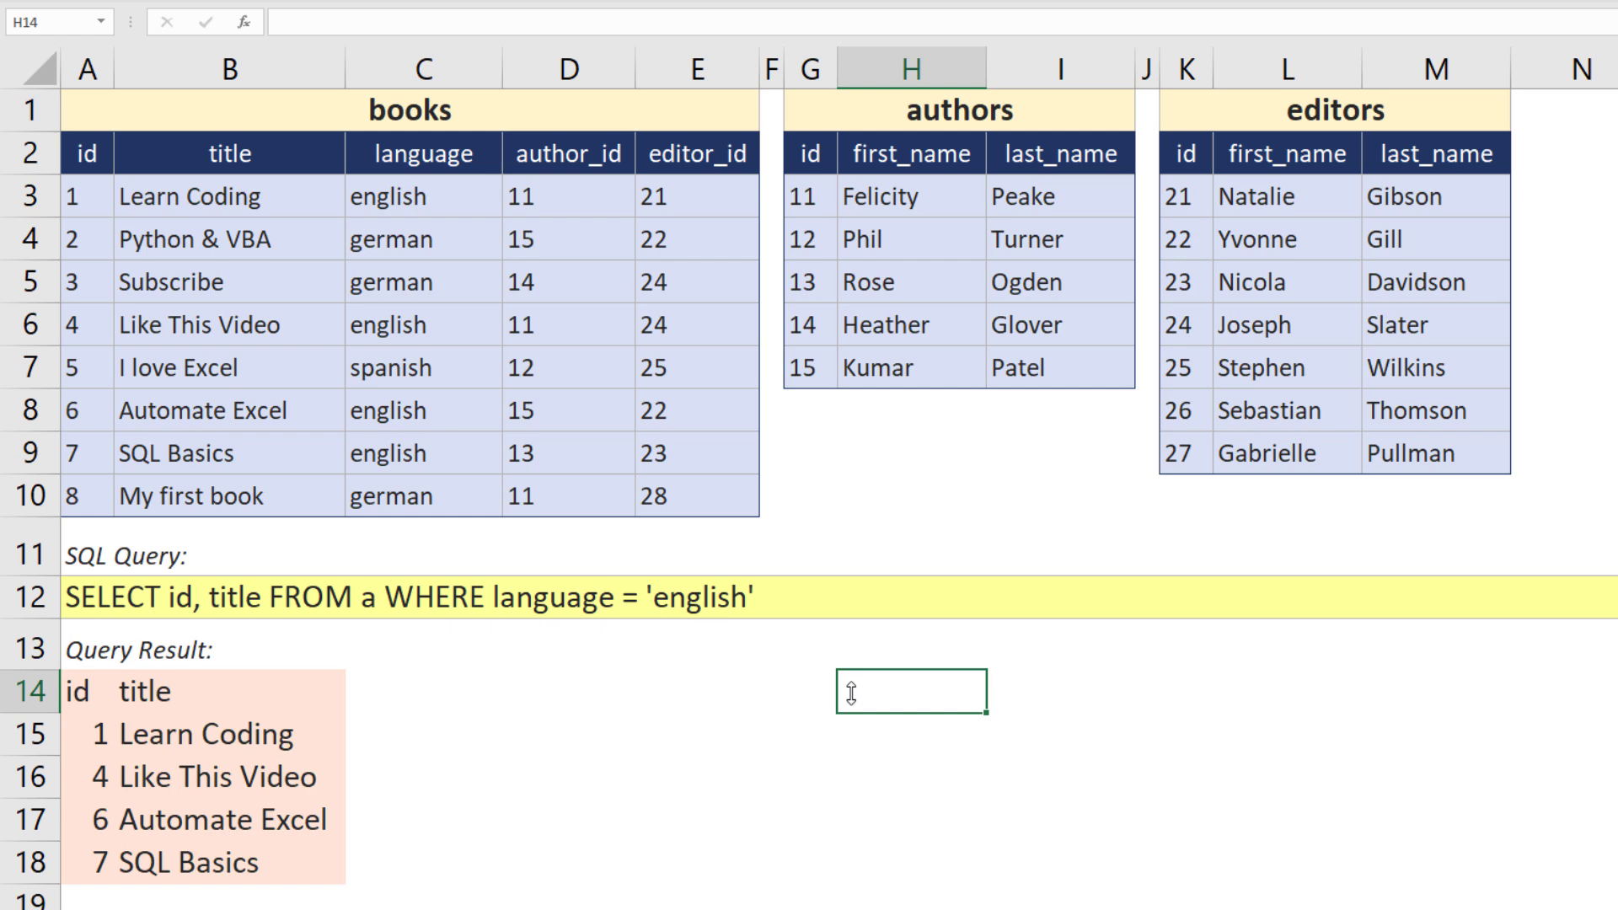
scroll(851, 692, down, 3)
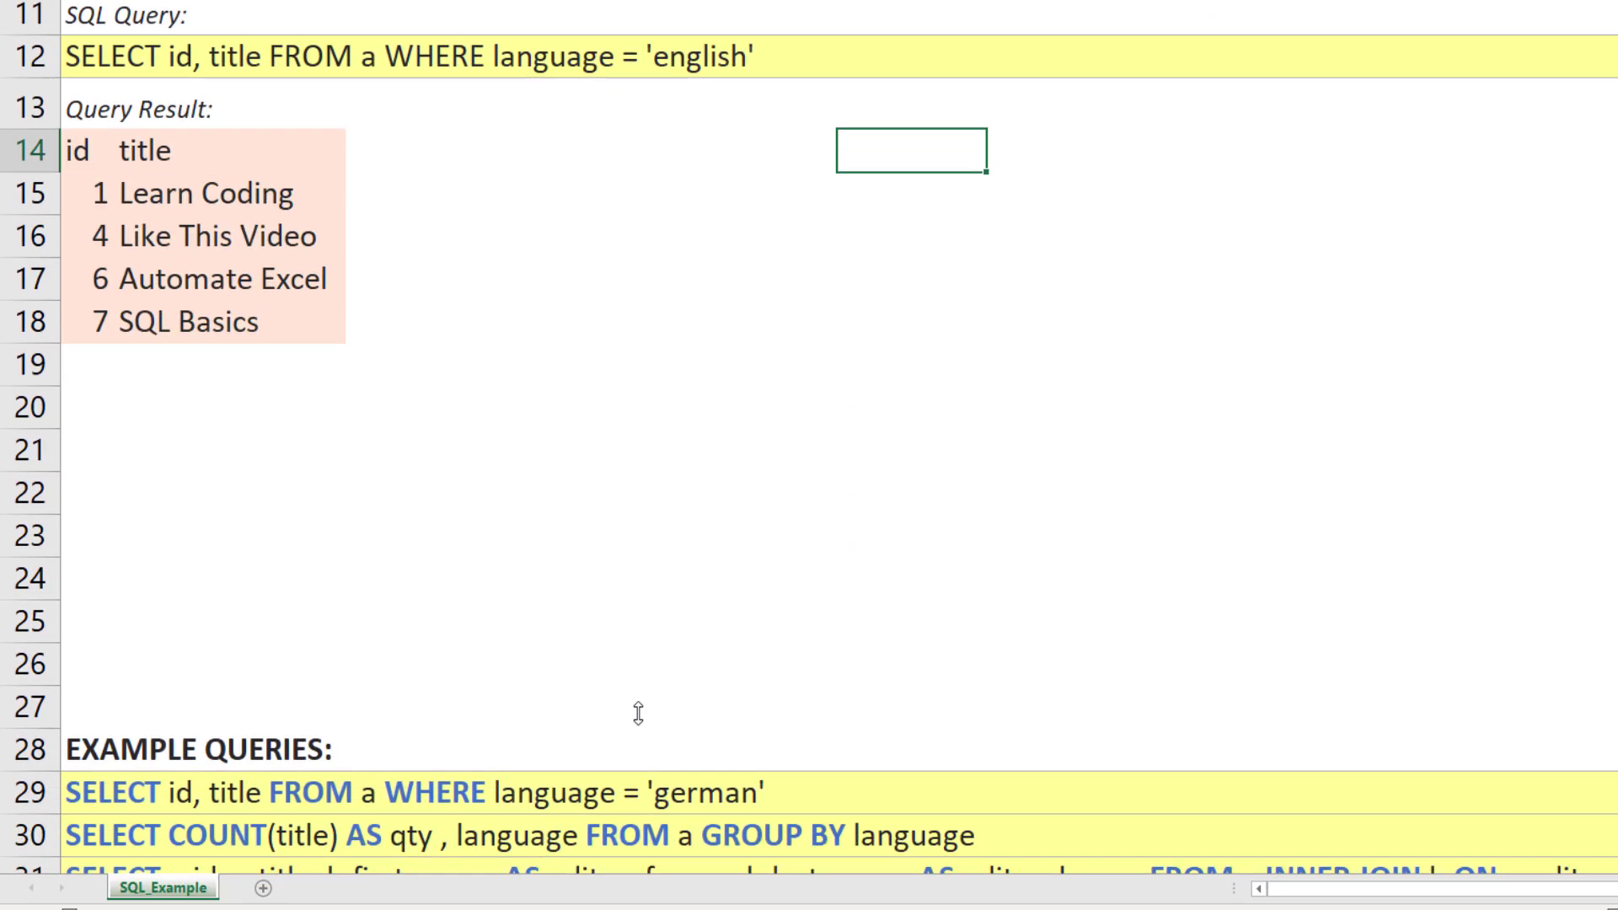
click(590, 795)
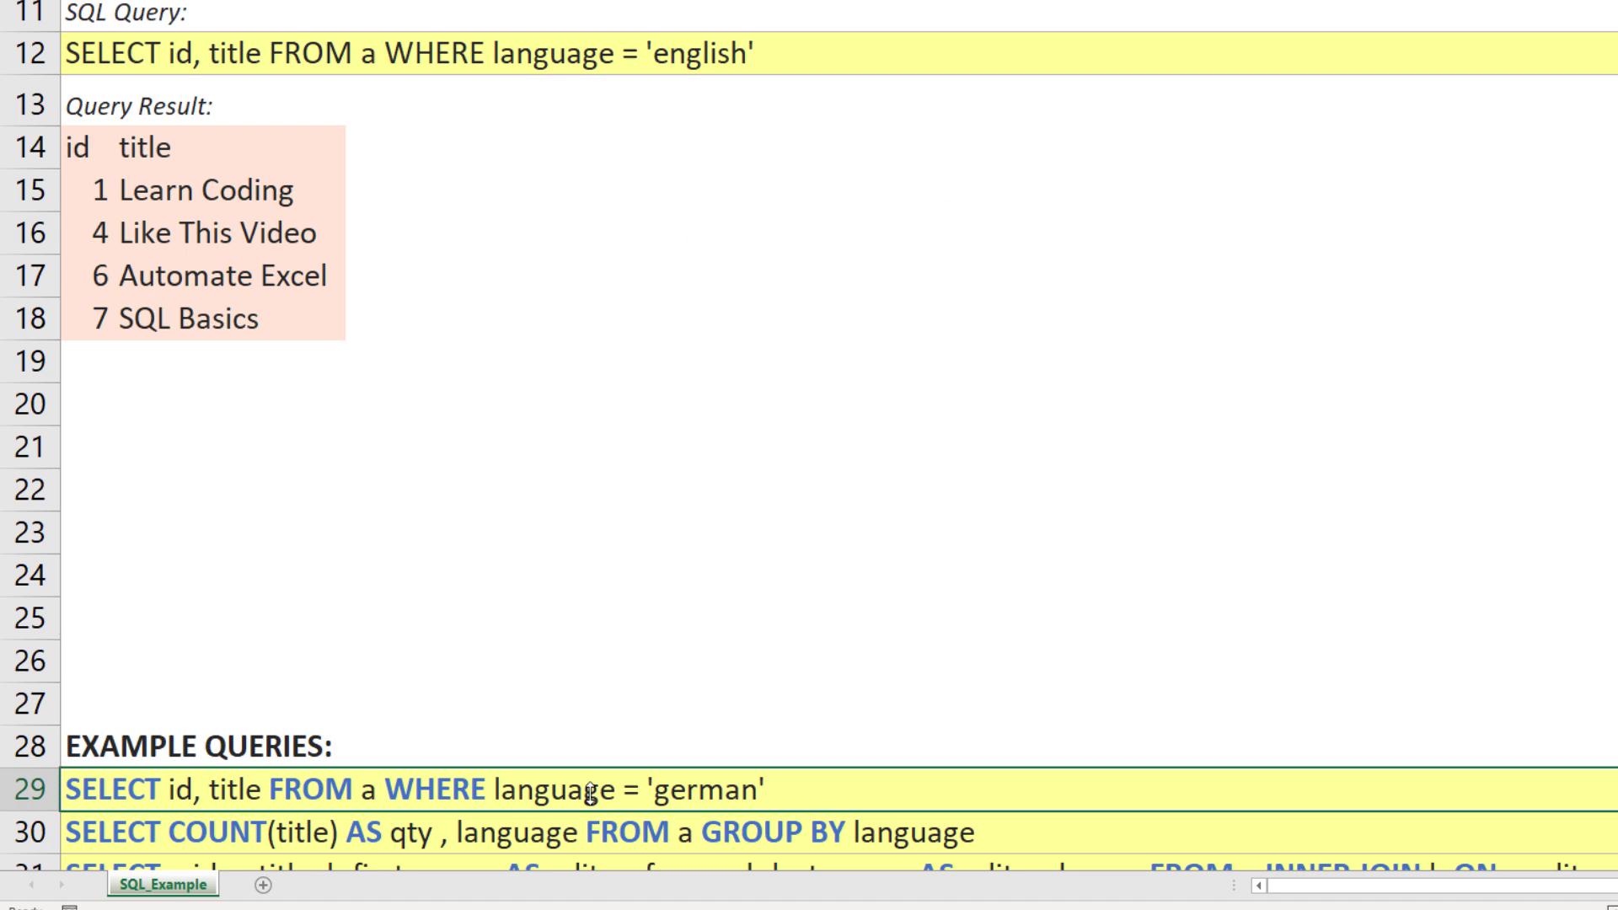
Copy the german example query from A29 and select A12.
key(ctrl+c)
scroll(590, 792, up, 2)
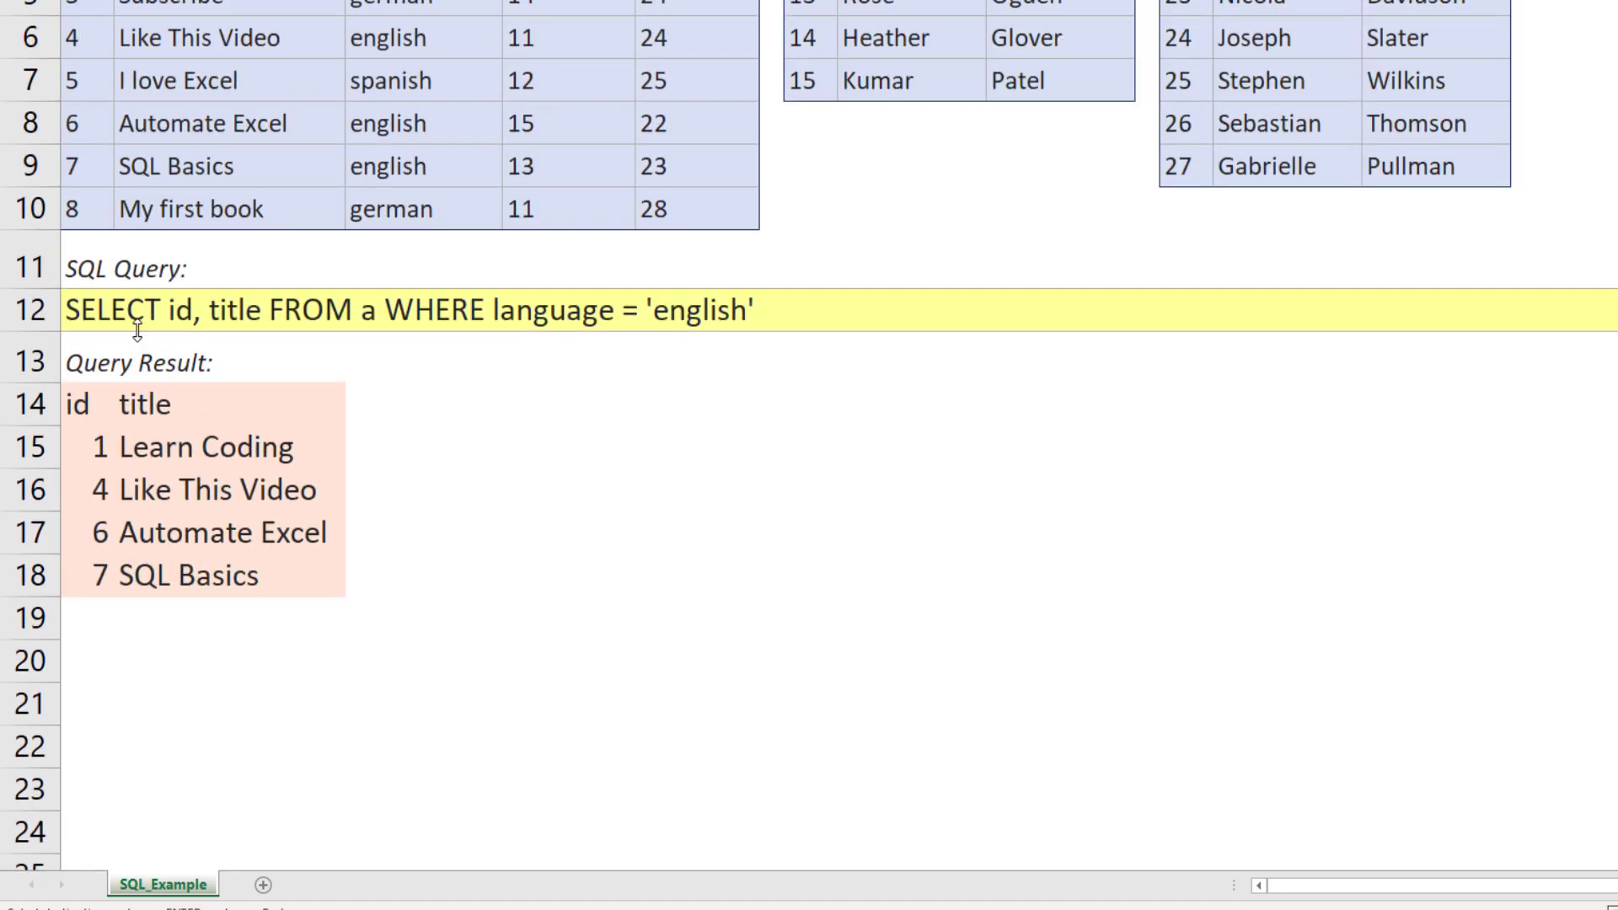
click(134, 321)
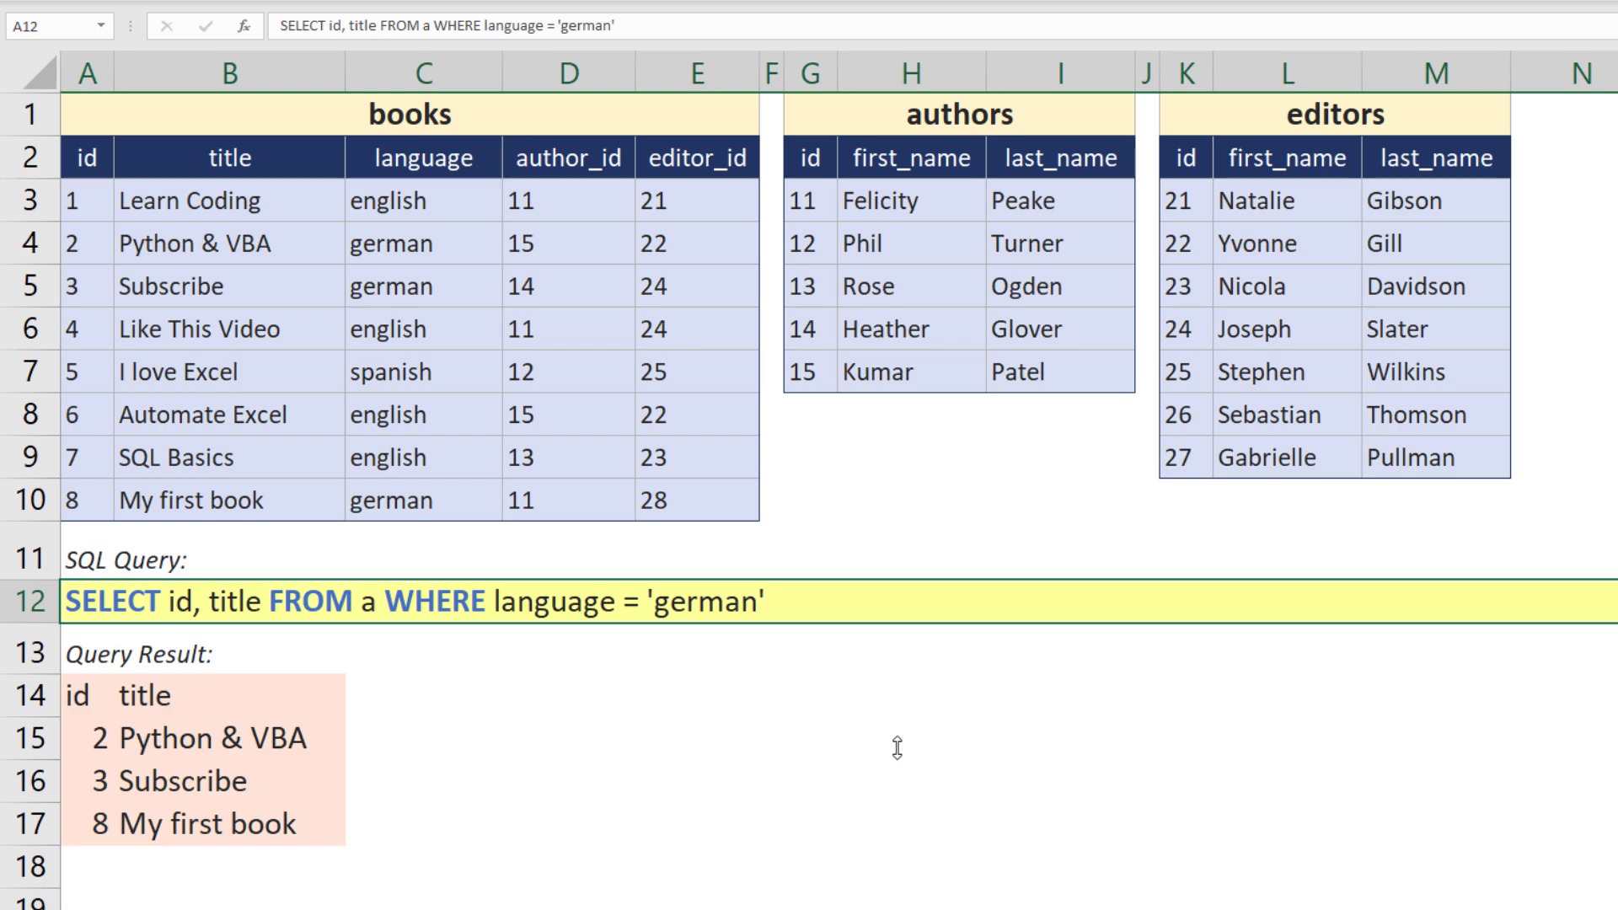
Copy the GROUP BY example query from A30 and select A12 again.
scroll(896, 751, down, 4)
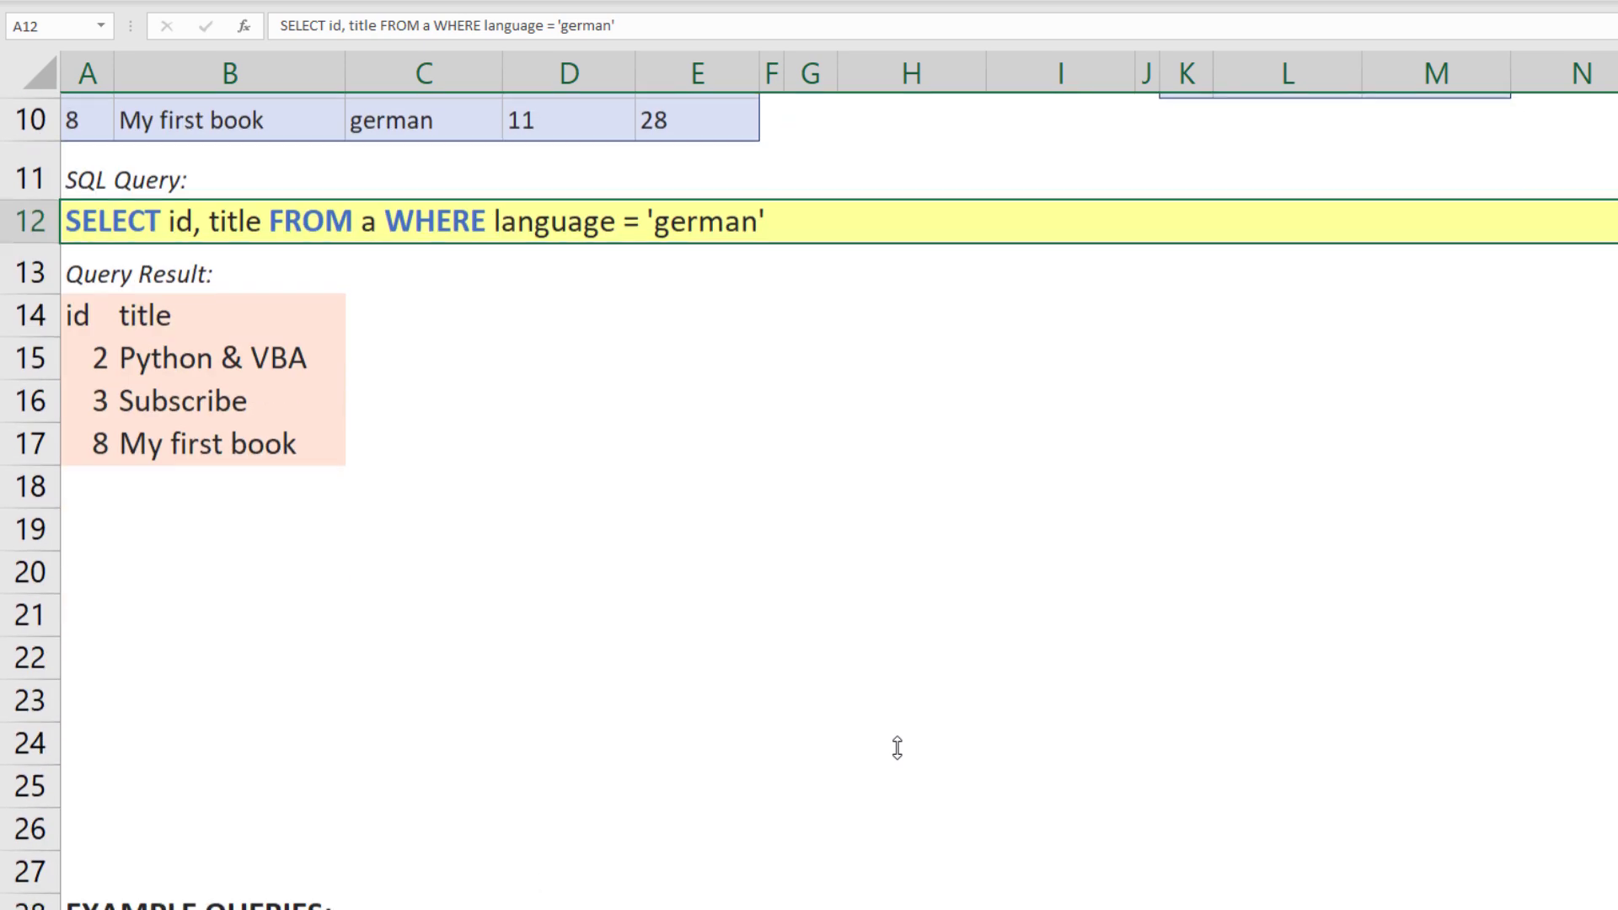
click(767, 885)
key(ctrl+c)
scroll(767, 826, up, 4)
click(480, 605)
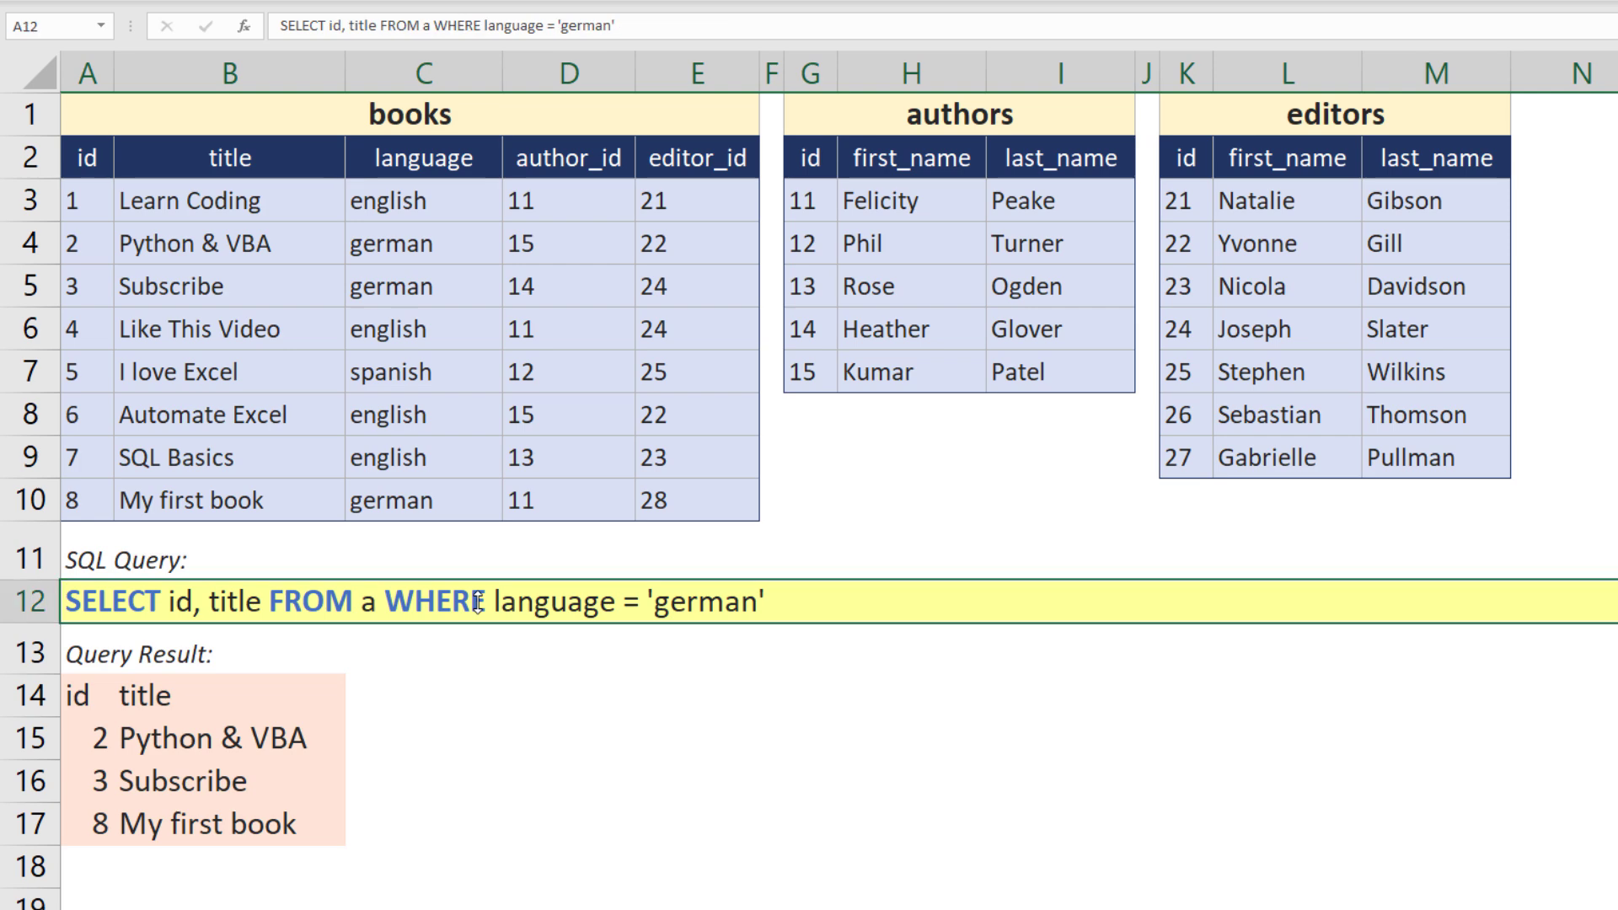
Paste the GROUP BY language query into A12, giving 4 english, 3 german and 1 spanish.
key(ctrl+v)
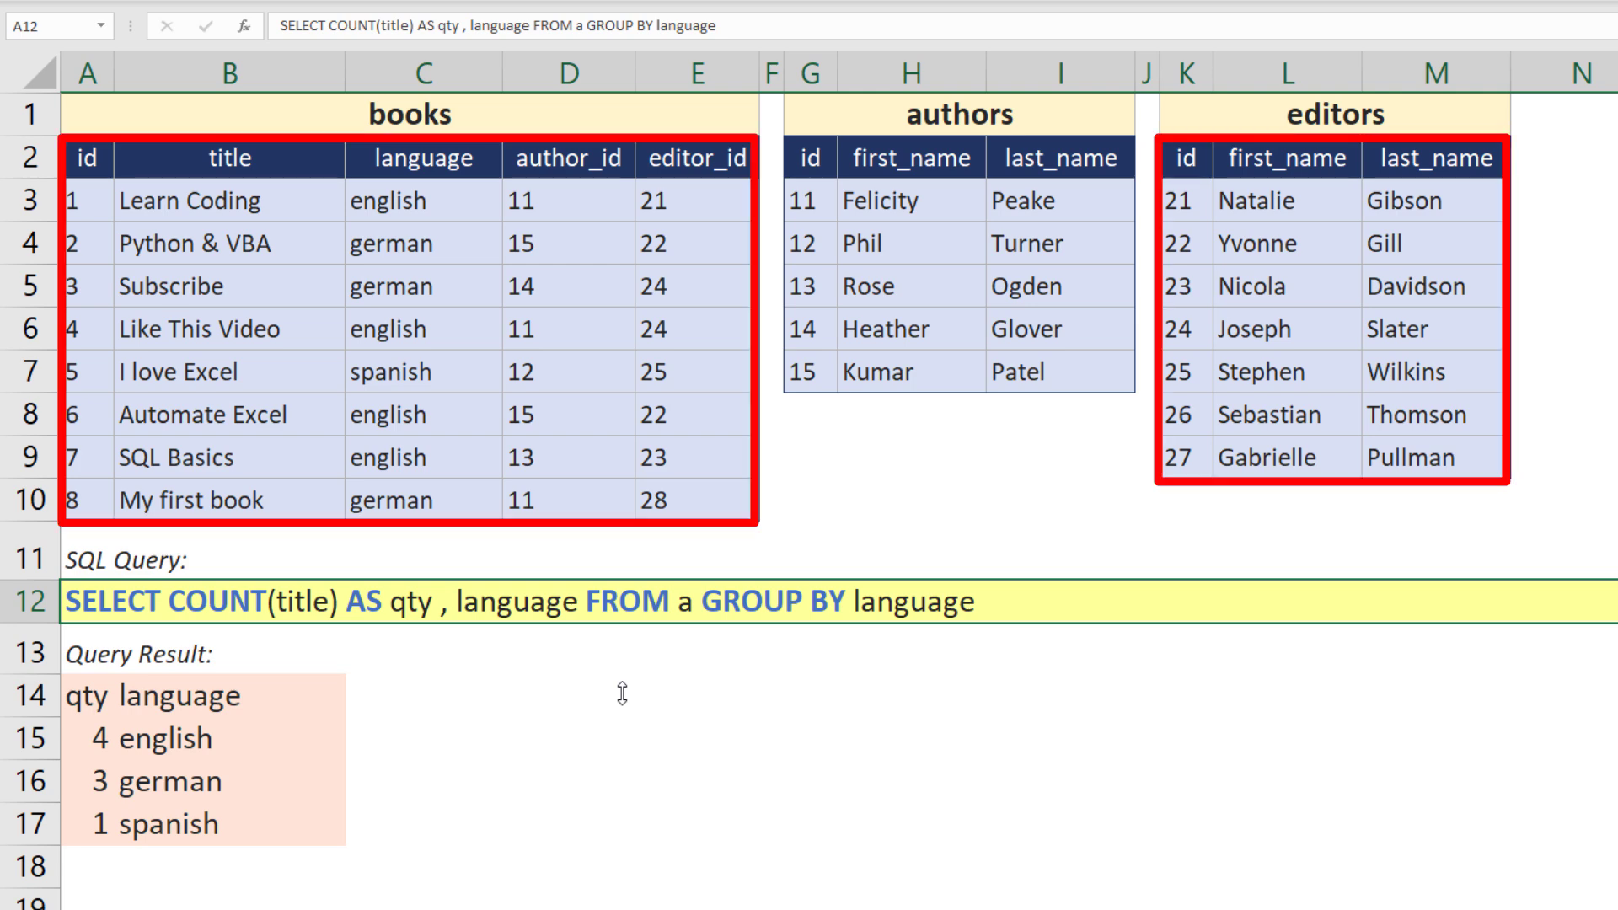
scroll(622, 693, down, 4)
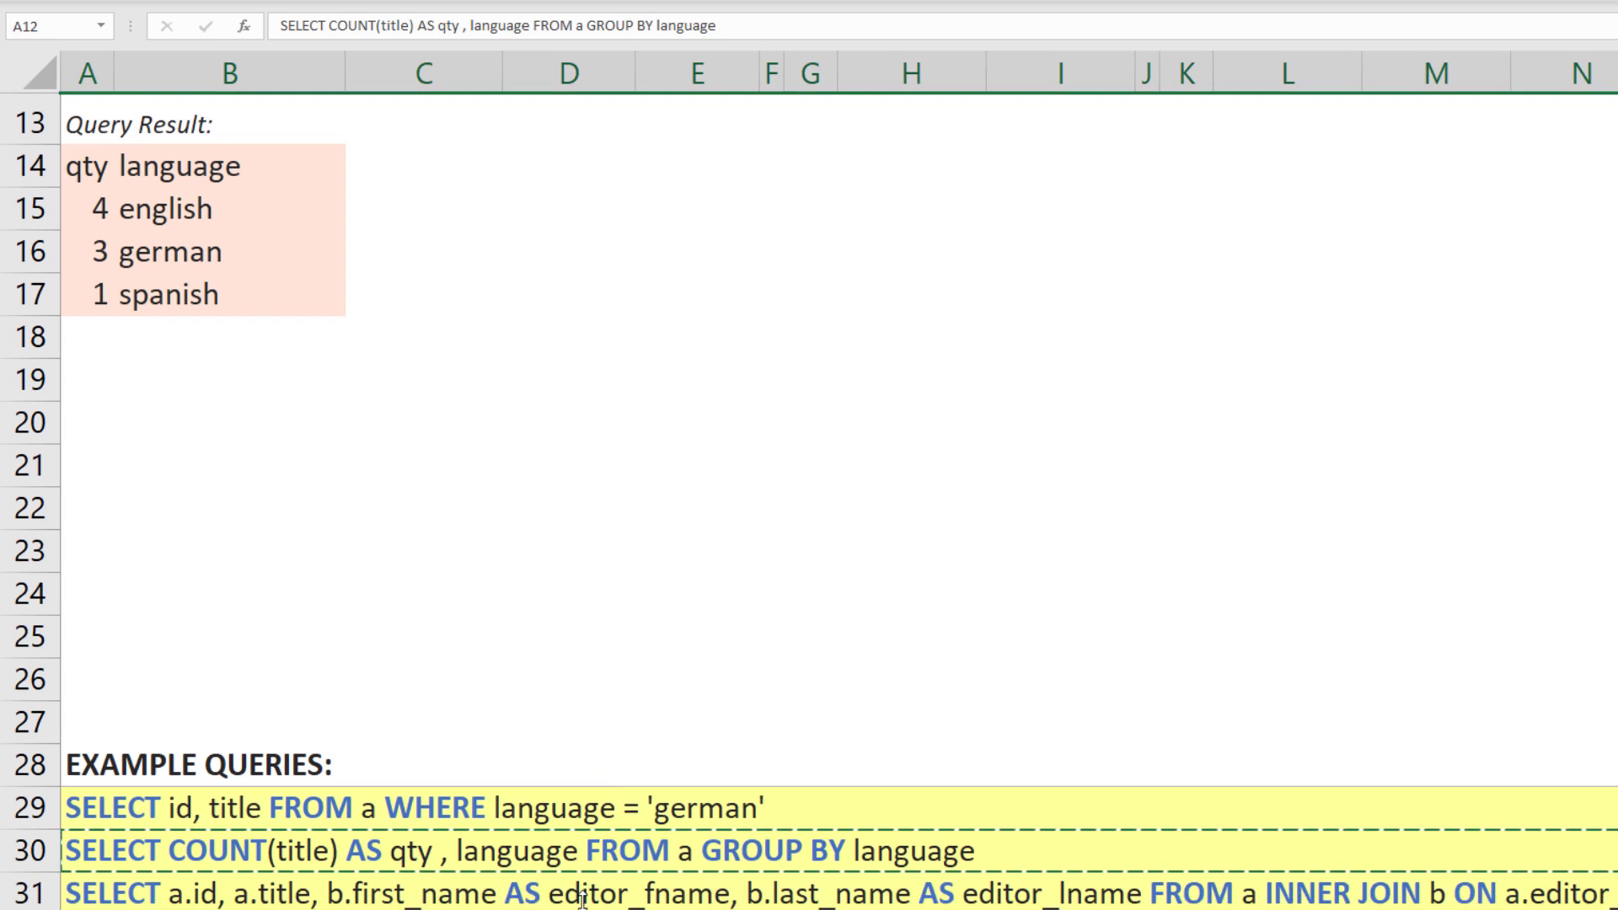
Paste the INNER JOIN editors example from row 31 into A12 and select the result range A14:E17.
click(582, 900)
scroll(582, 900, up, 4)
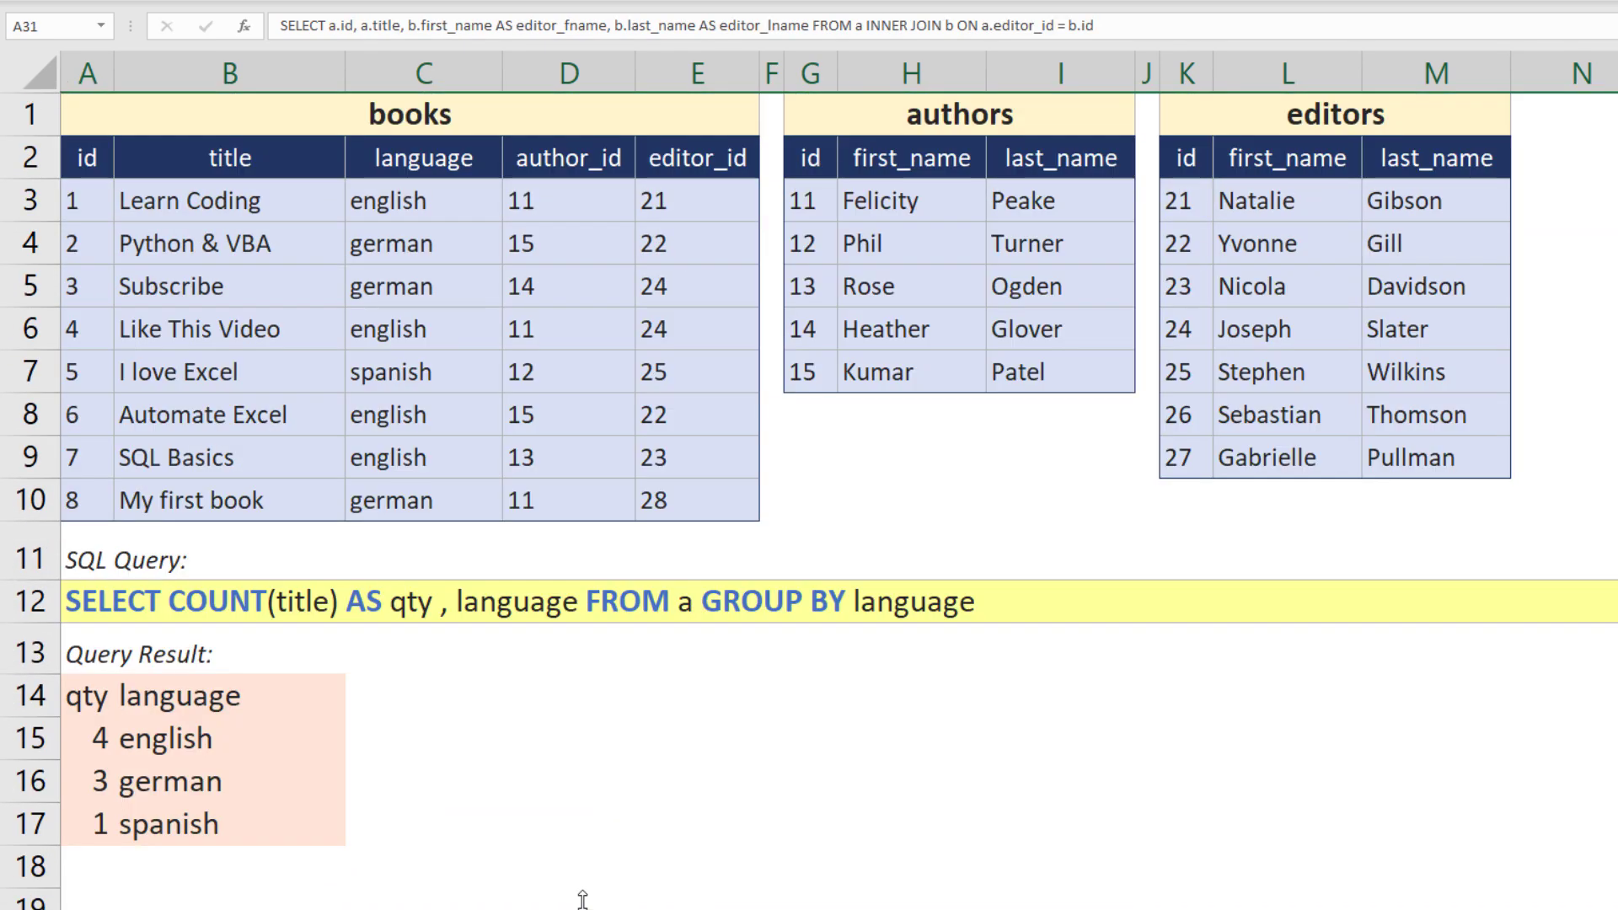
click(403, 607)
key(ctrl+v)
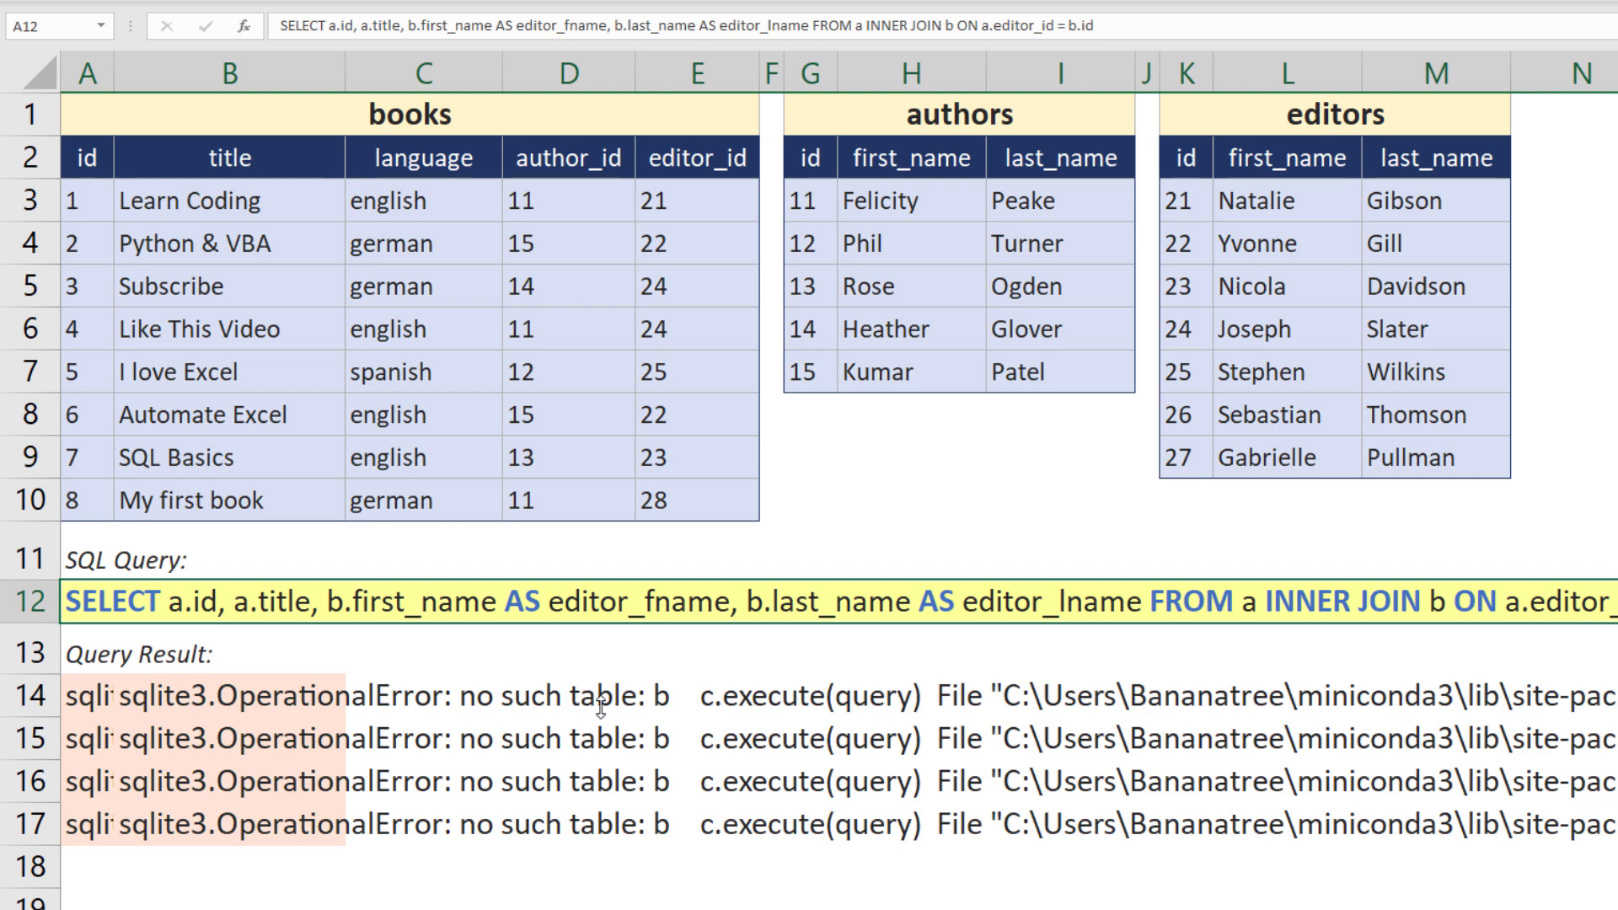
drag(102, 691, 759, 822)
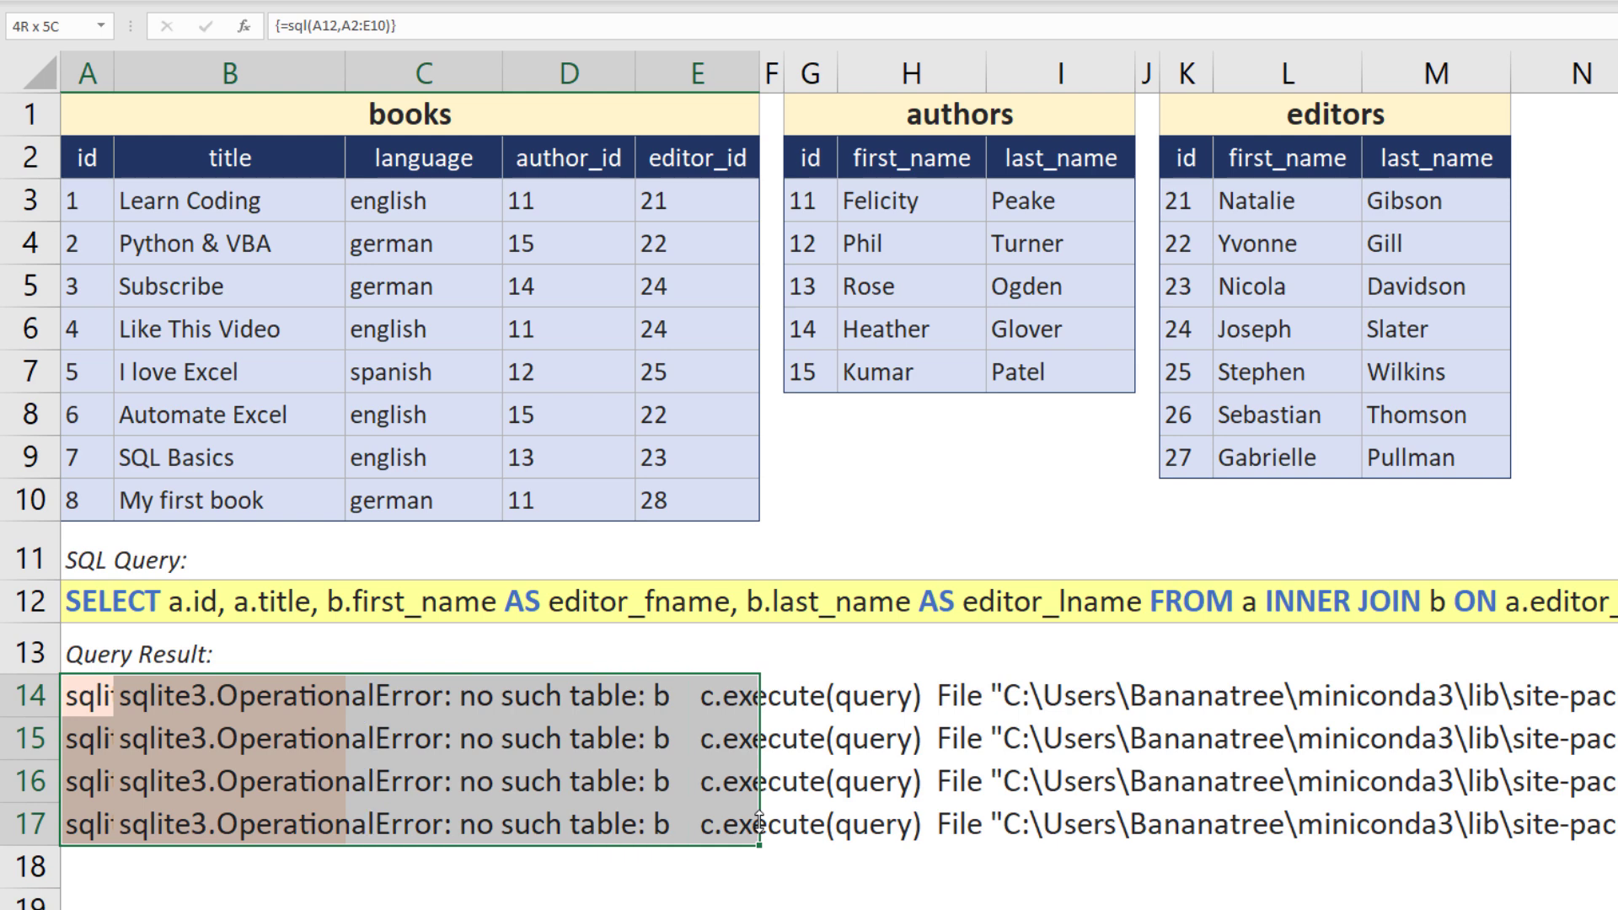
Clear the old results and enter =sql(A12,A2:E10,K2:M9) in A14 to join books with editors.
key(Delete)
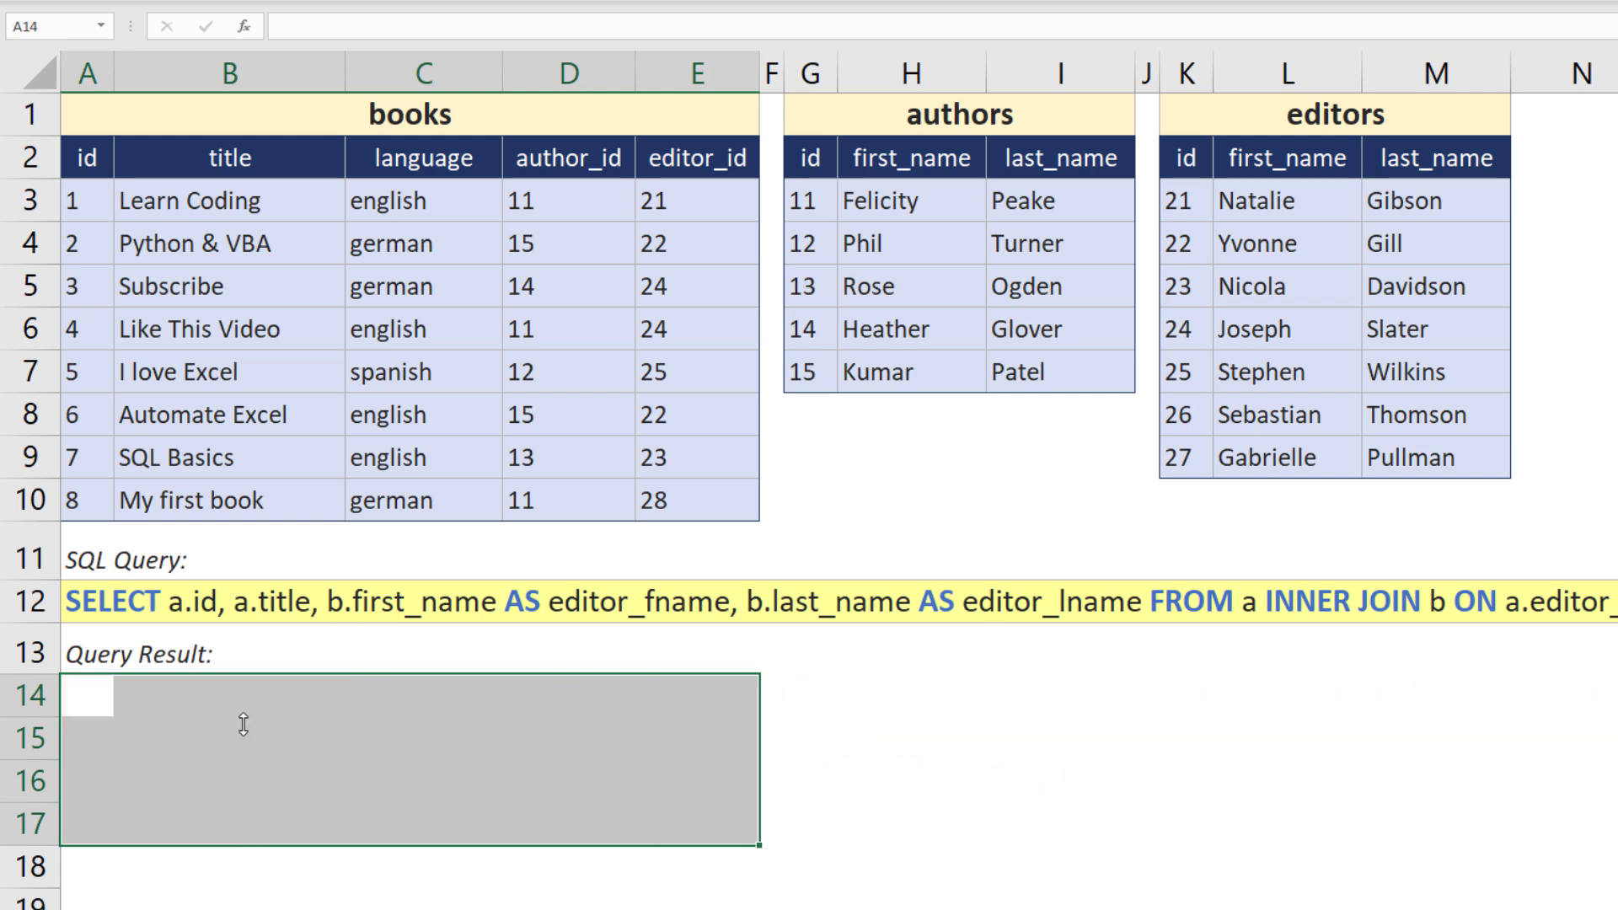
click(79, 698)
text(=sql()
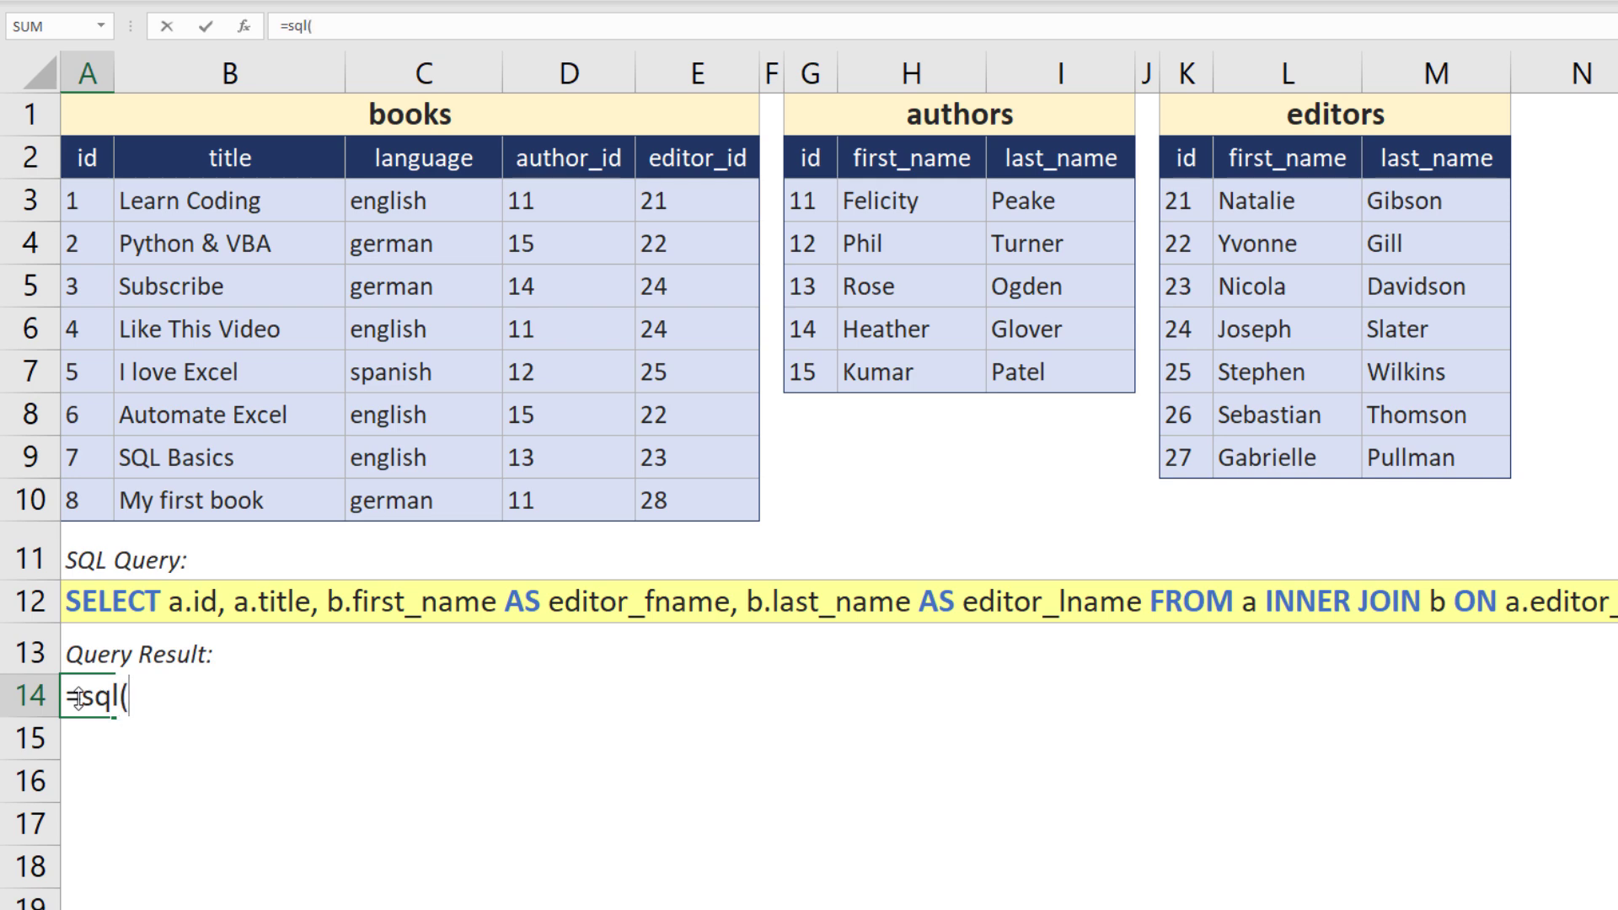
click(97, 595)
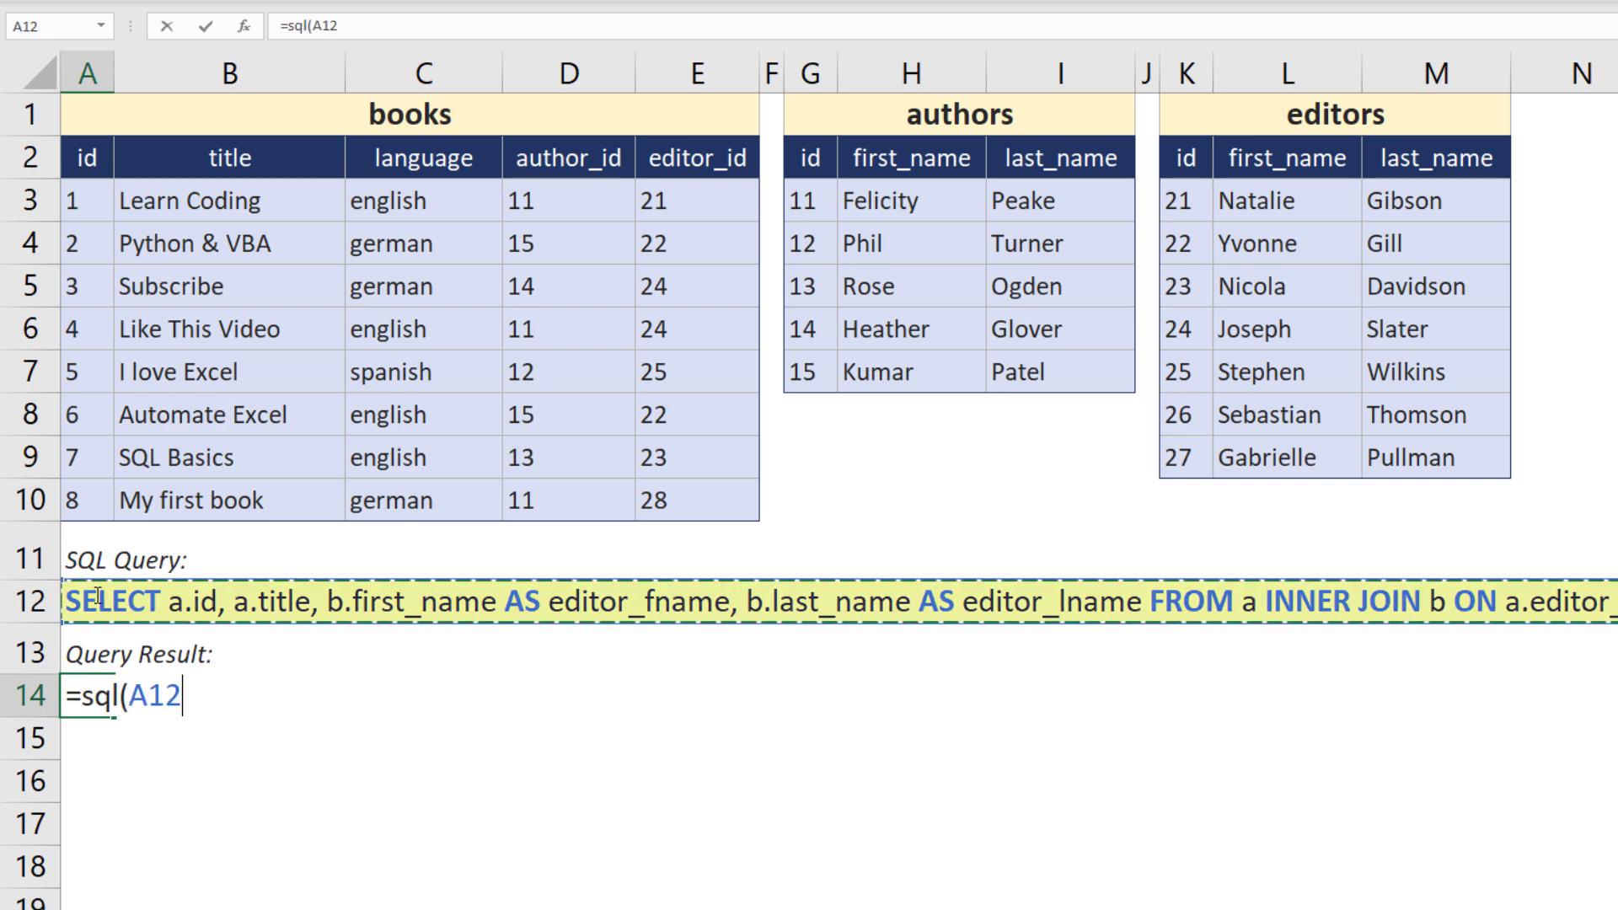
text(,)
drag(84, 166, 725, 487)
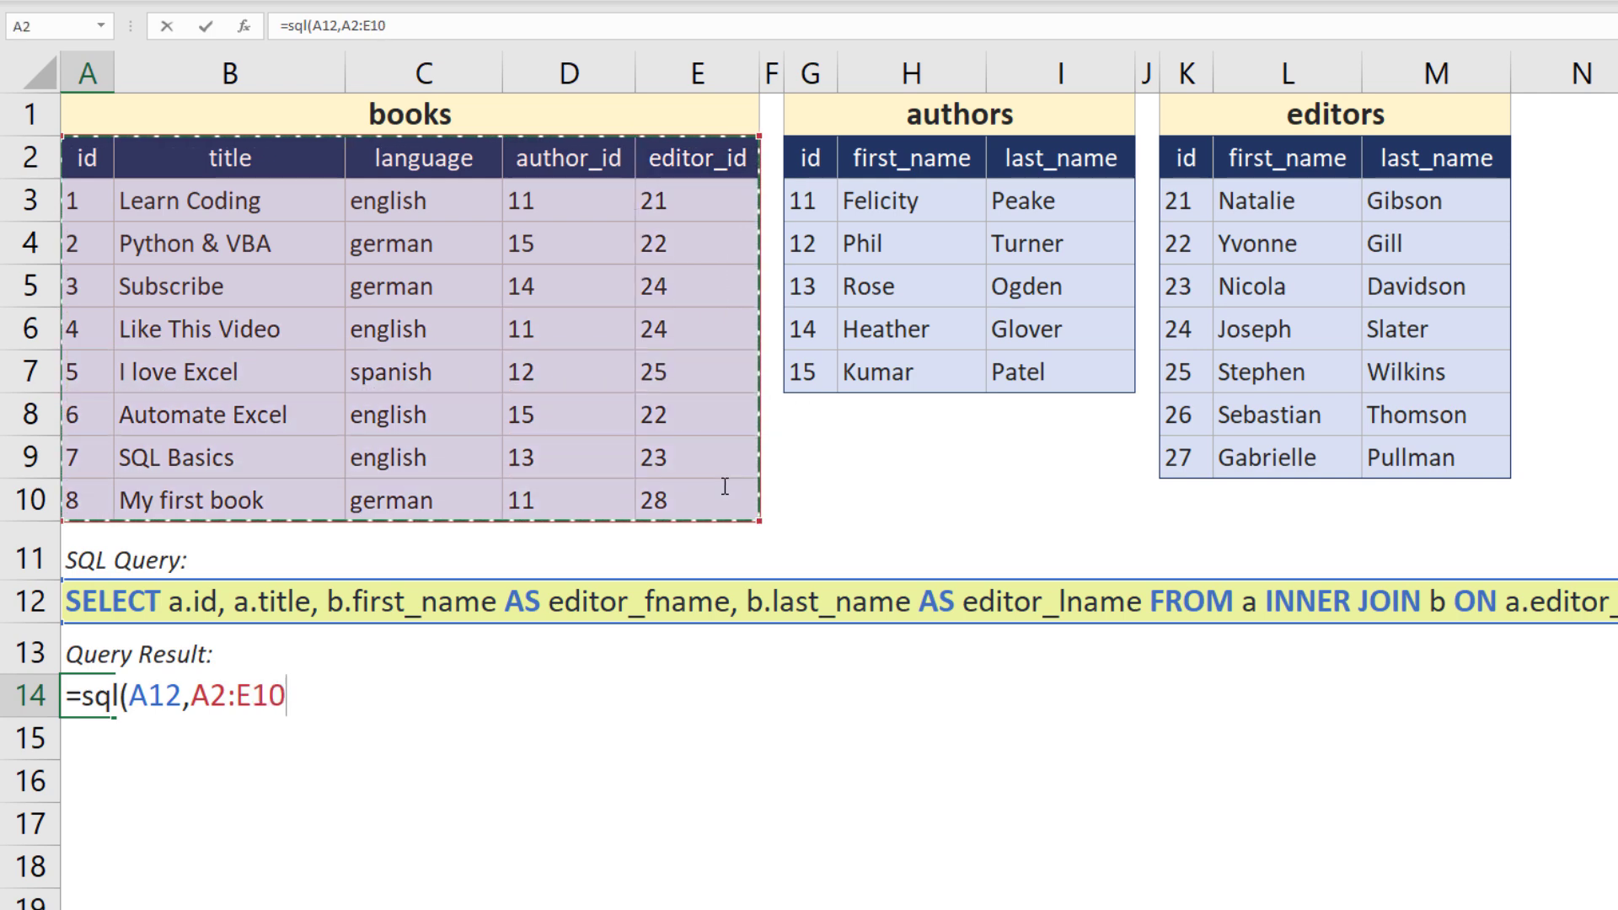
text(,)
drag(1184, 160, 1441, 451)
text())
key(Return)
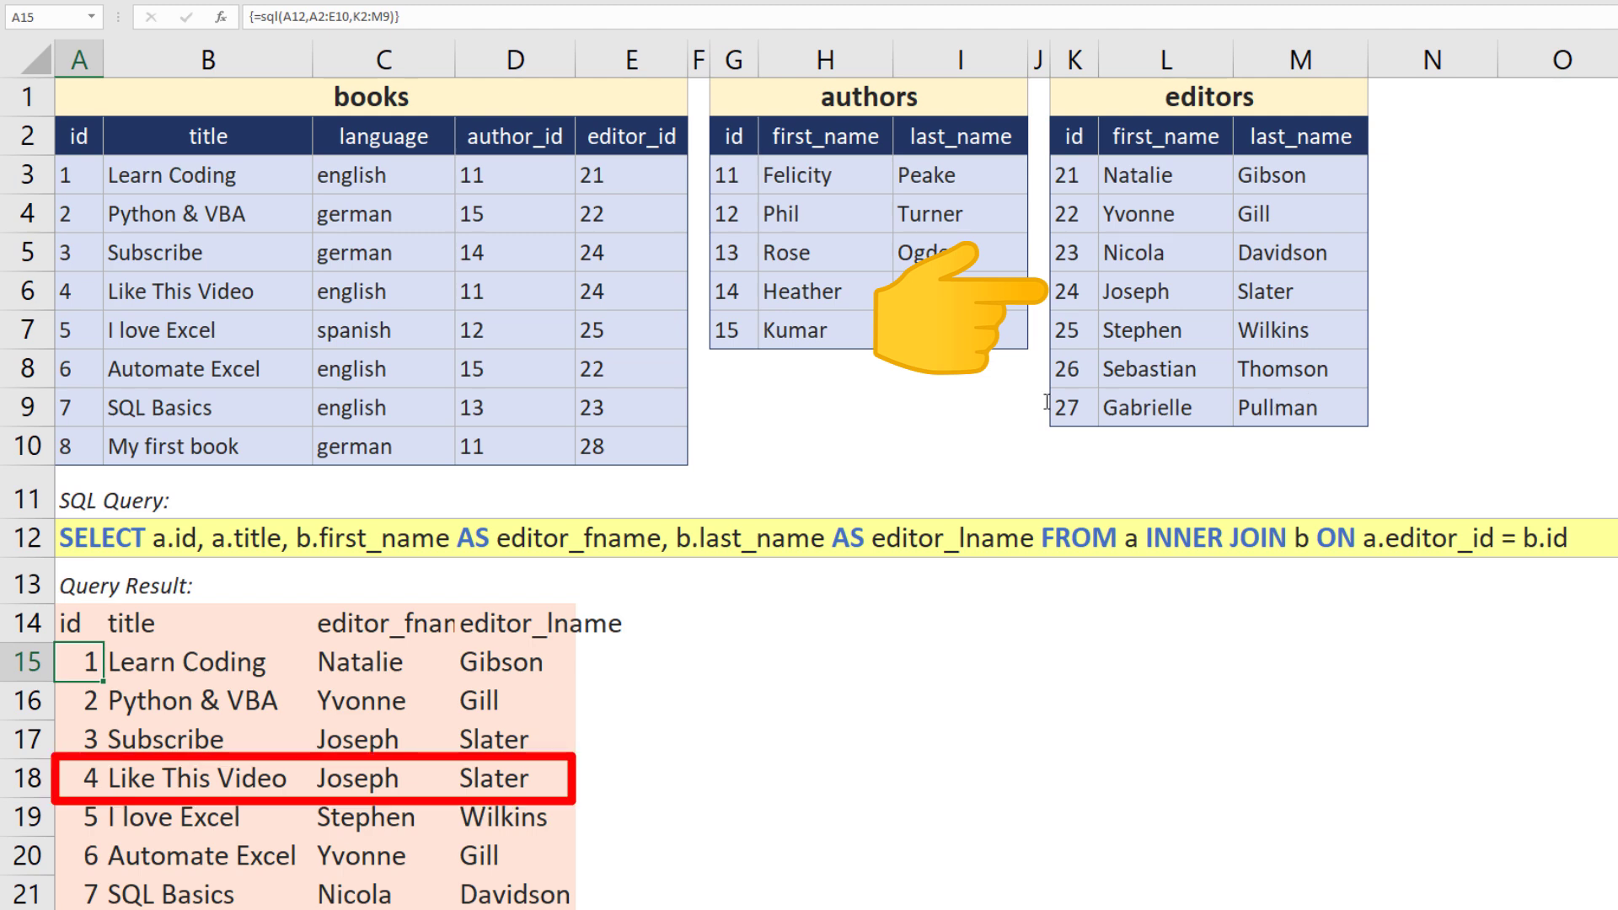
Add a.language after a.title in the SQL query in A12.
click(278, 538)
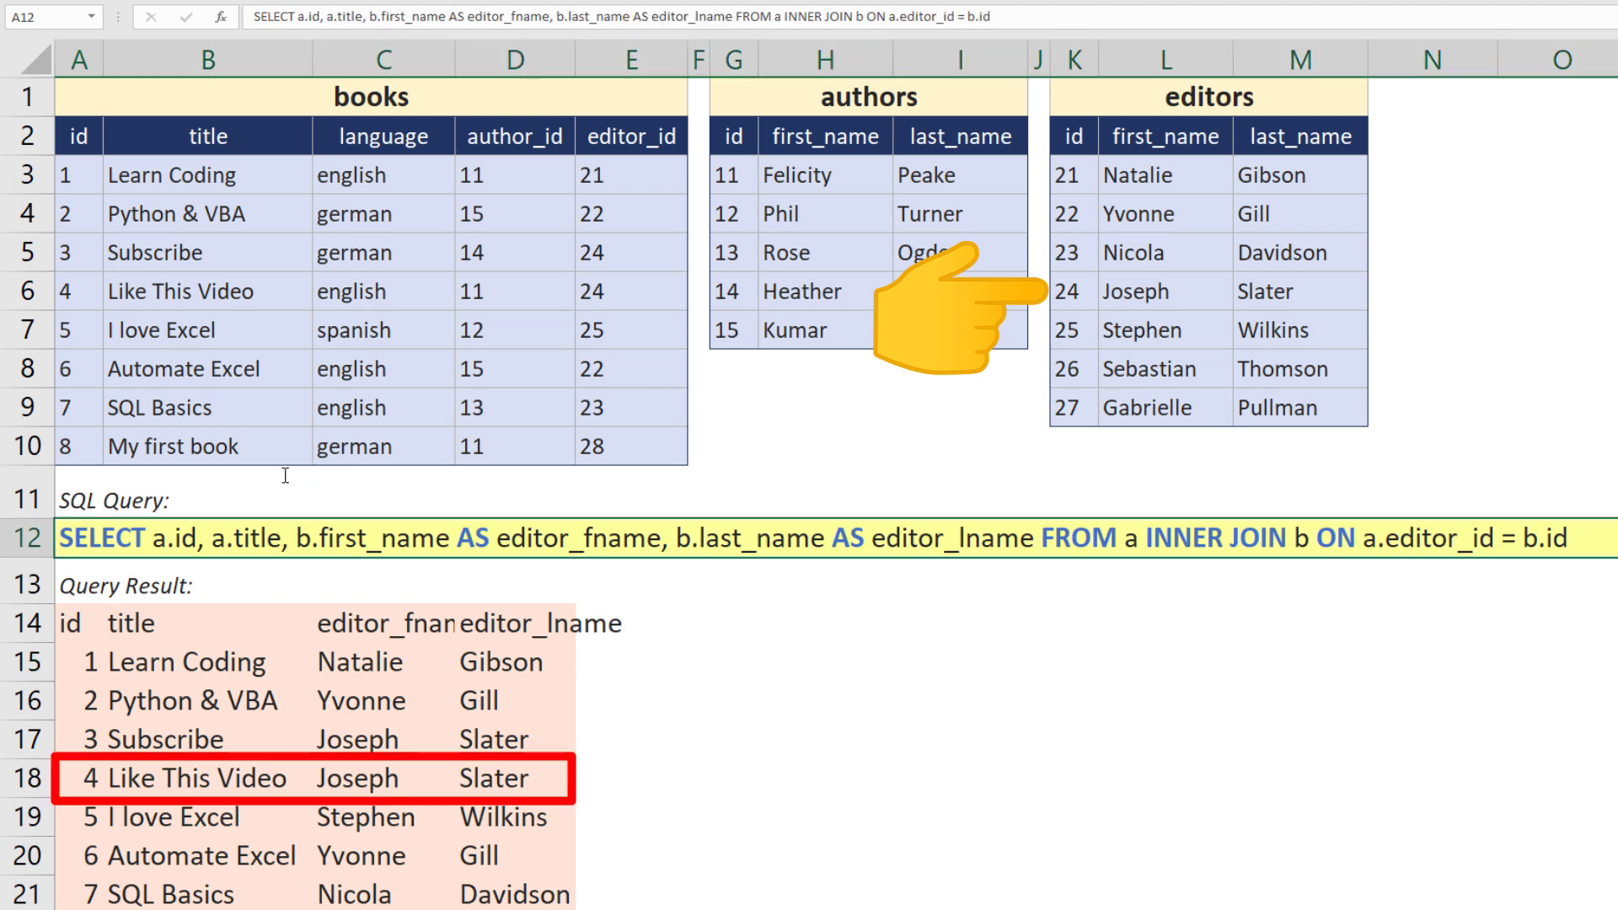
click(365, 17)
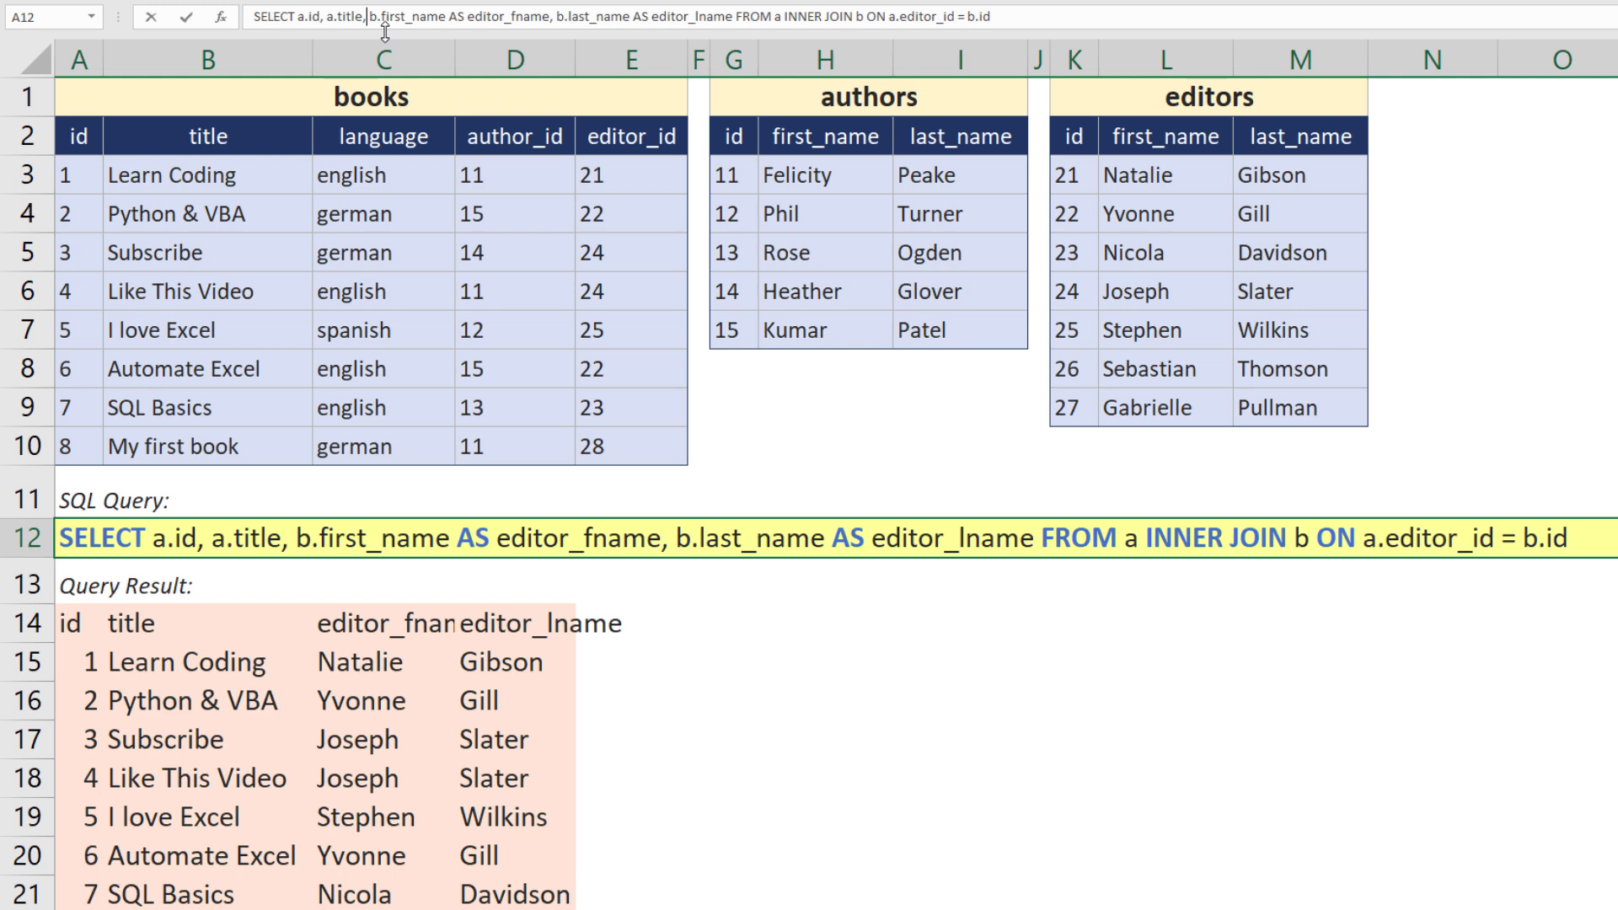
text(a.)
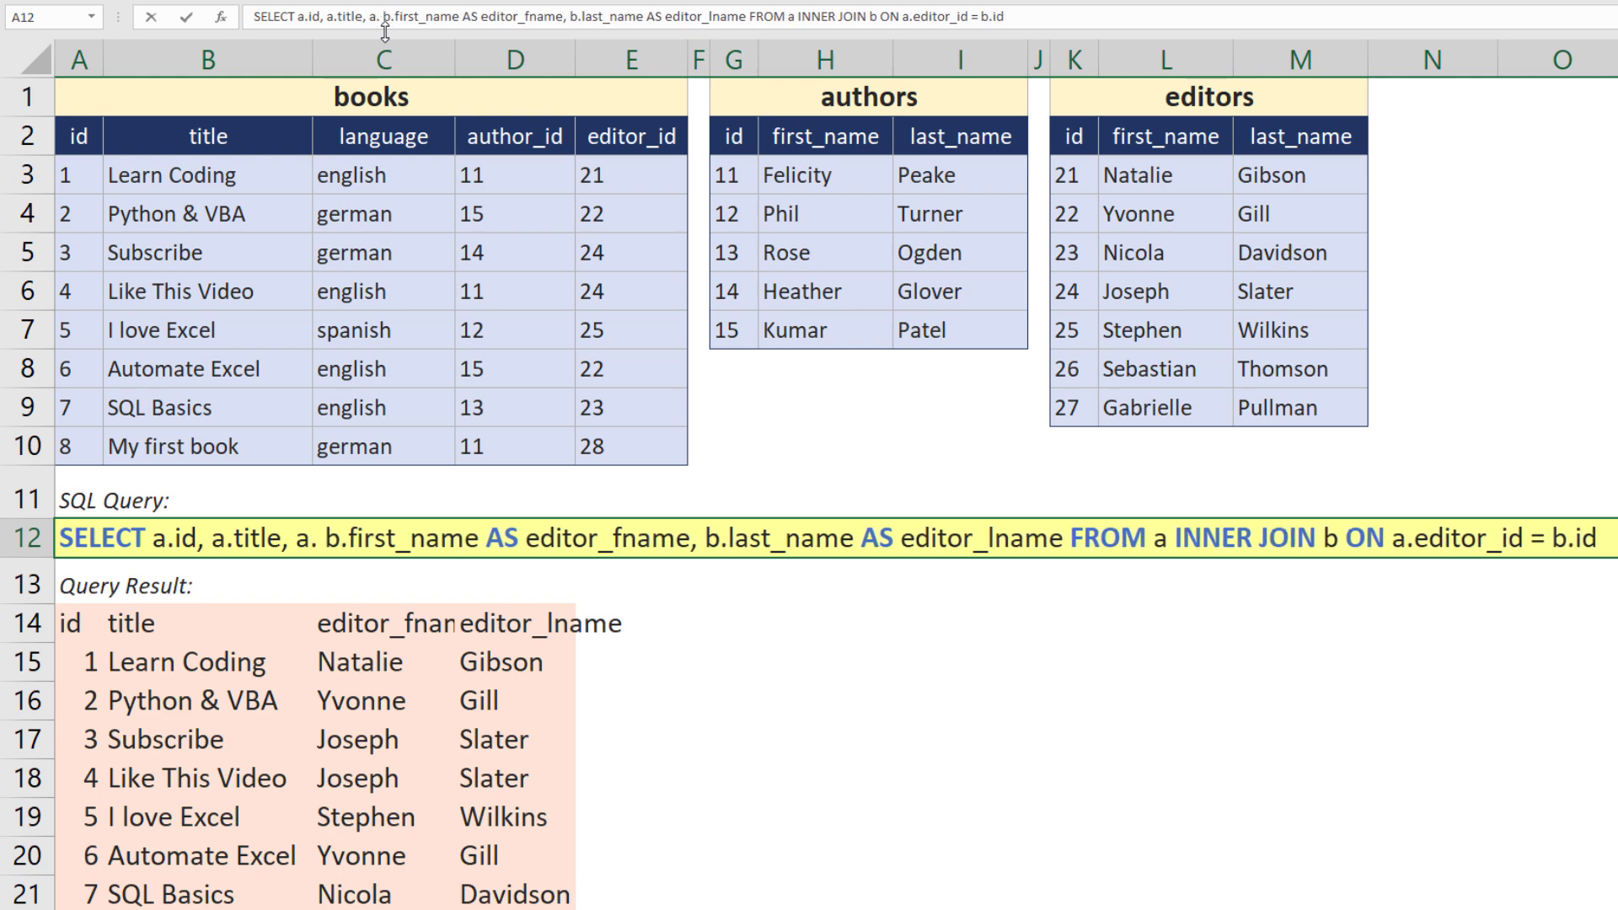
text(language,)
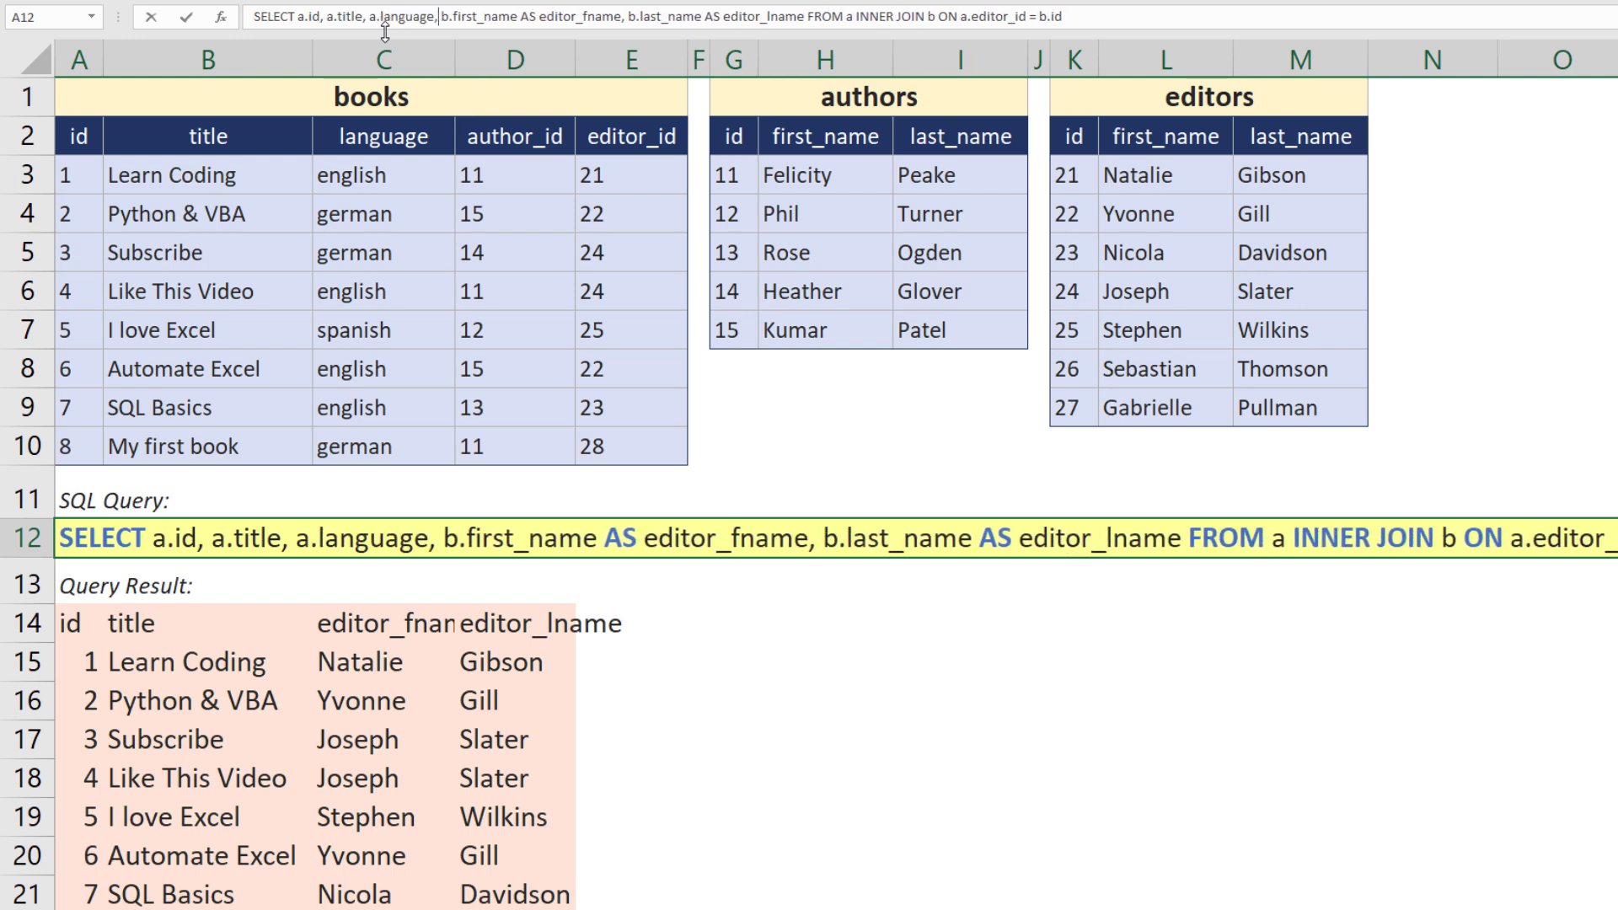
key(Return)
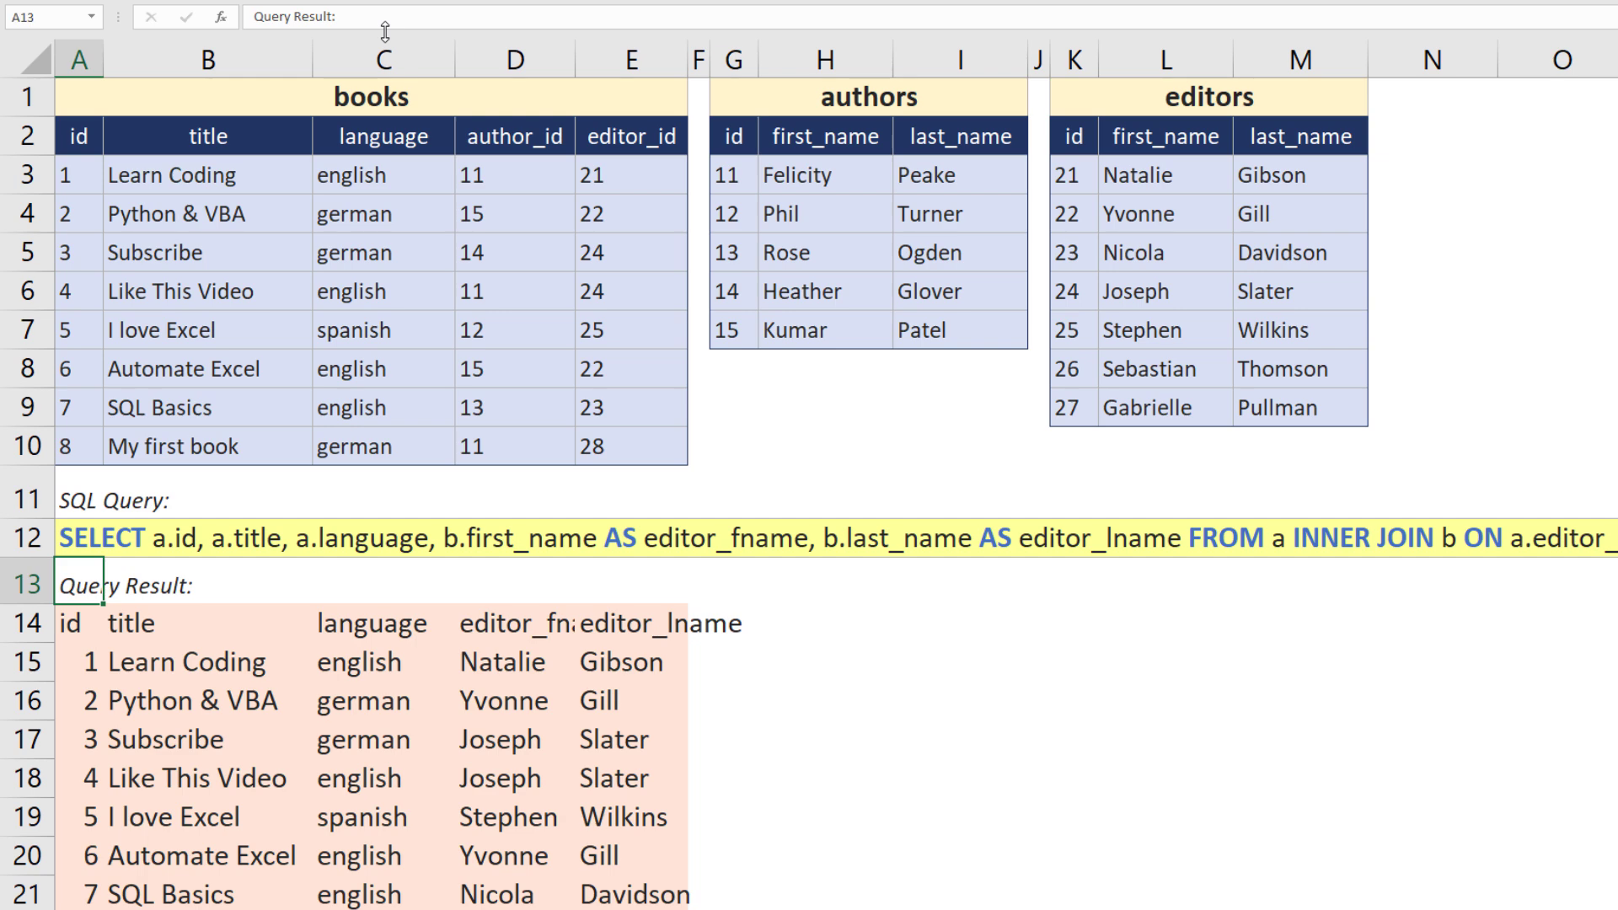
Replace the A12 query with the authors-and-editors example from A32, then clear results A14:F22.
click(826, 622)
scroll(884, 607, down, 5)
click(824, 719)
key(ctrl+c)
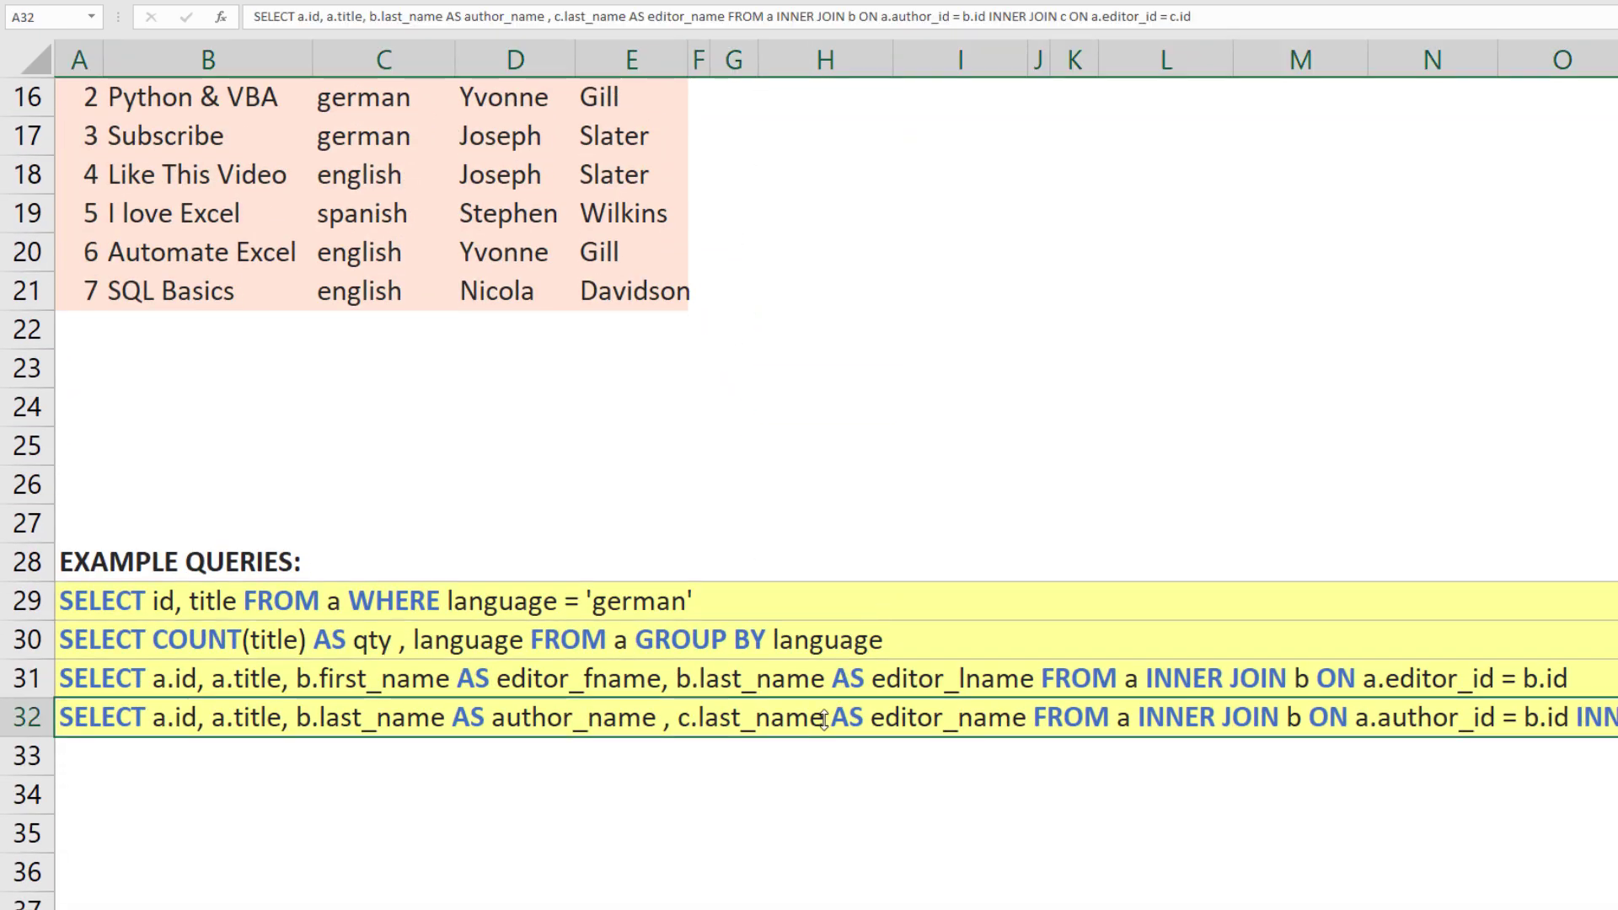
scroll(824, 719, up, 5)
click(240, 549)
key(ctrl+v)
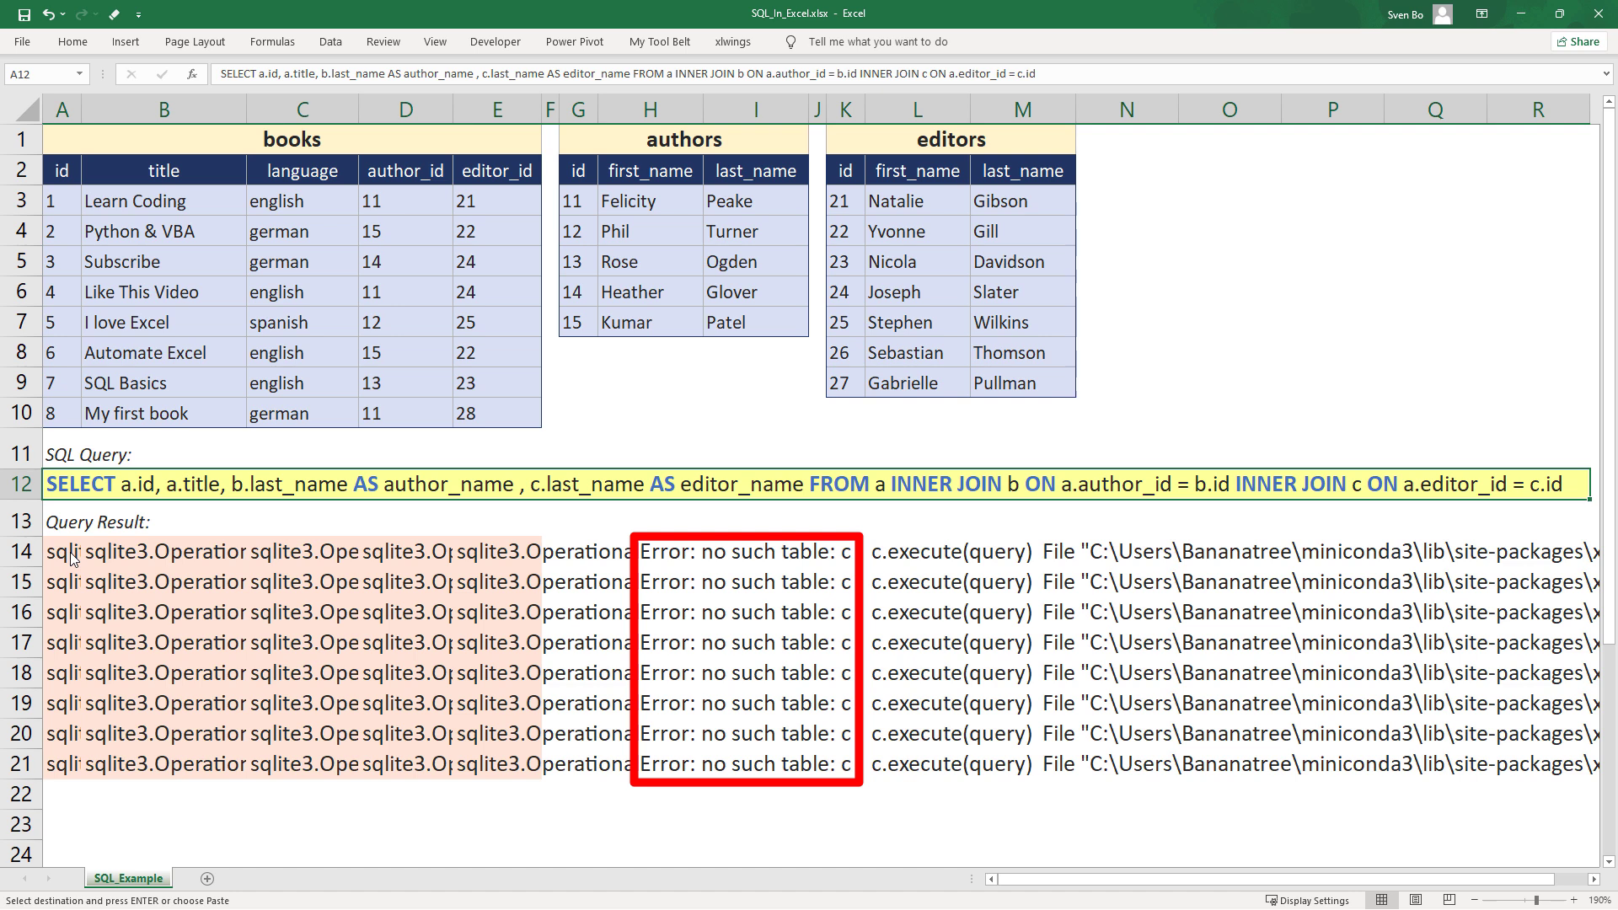
mouse_move(73, 558)
mouse_down()
mouse_move(404, 615)
mouse_move(559, 792)
mouse_up()
key(Delete)
Enter =sql(A12,A2:E10,G2:I7,K2:M9) in A14 as an array formula over books, authors and editors.
click(297, 666)
click(67, 556)
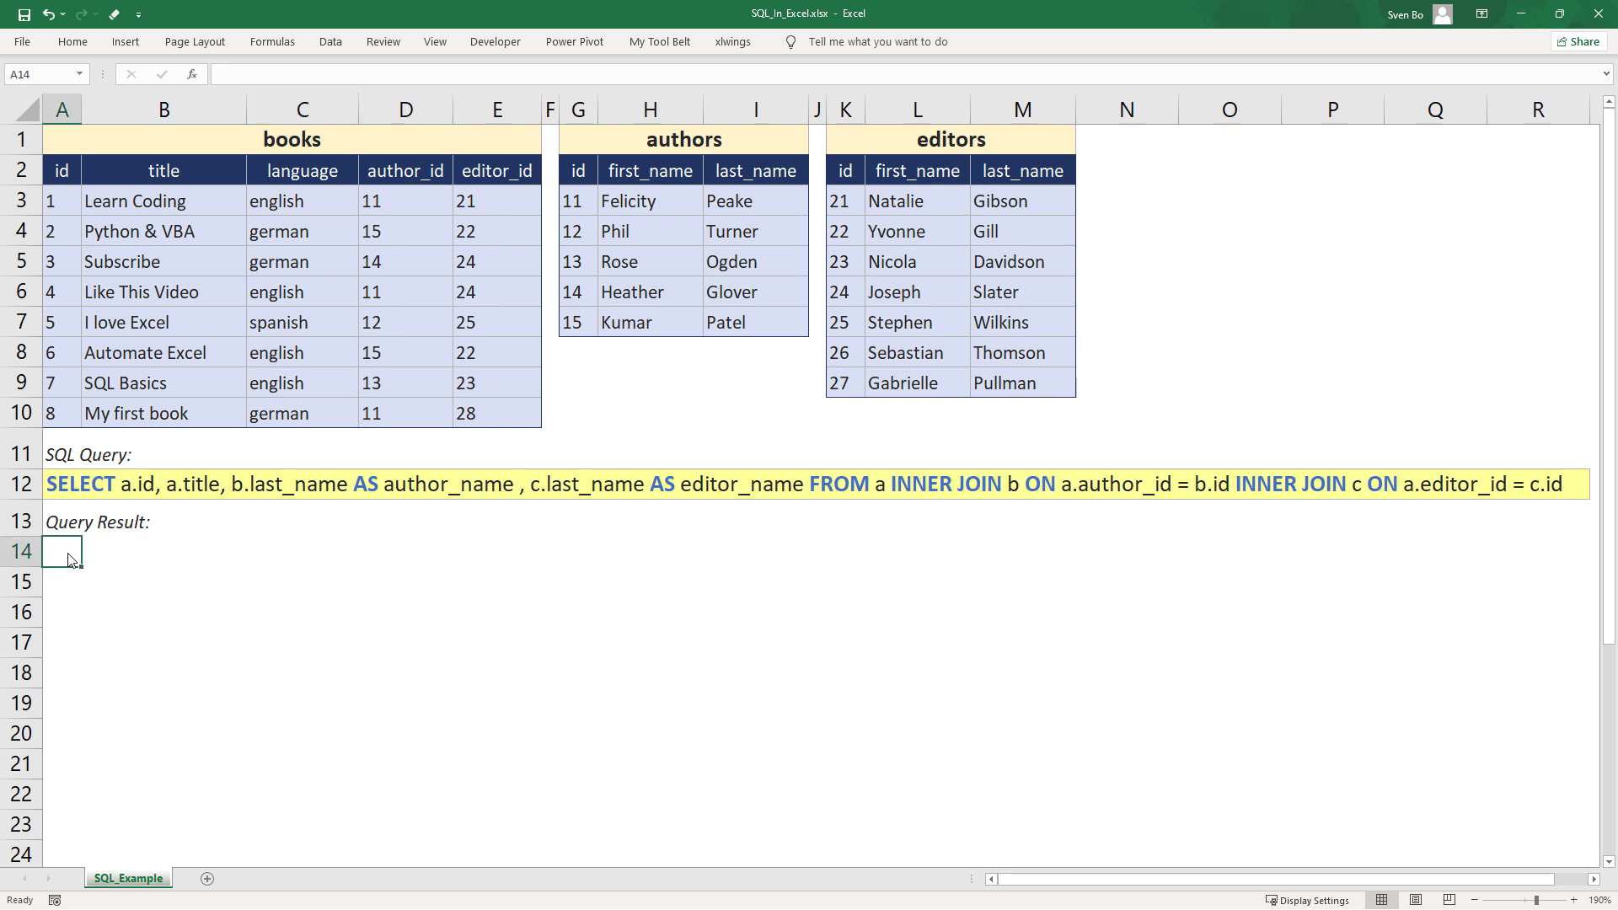
text(=sql()
click(84, 485)
text(,)
click(61, 170)
drag(304, 237, 506, 413)
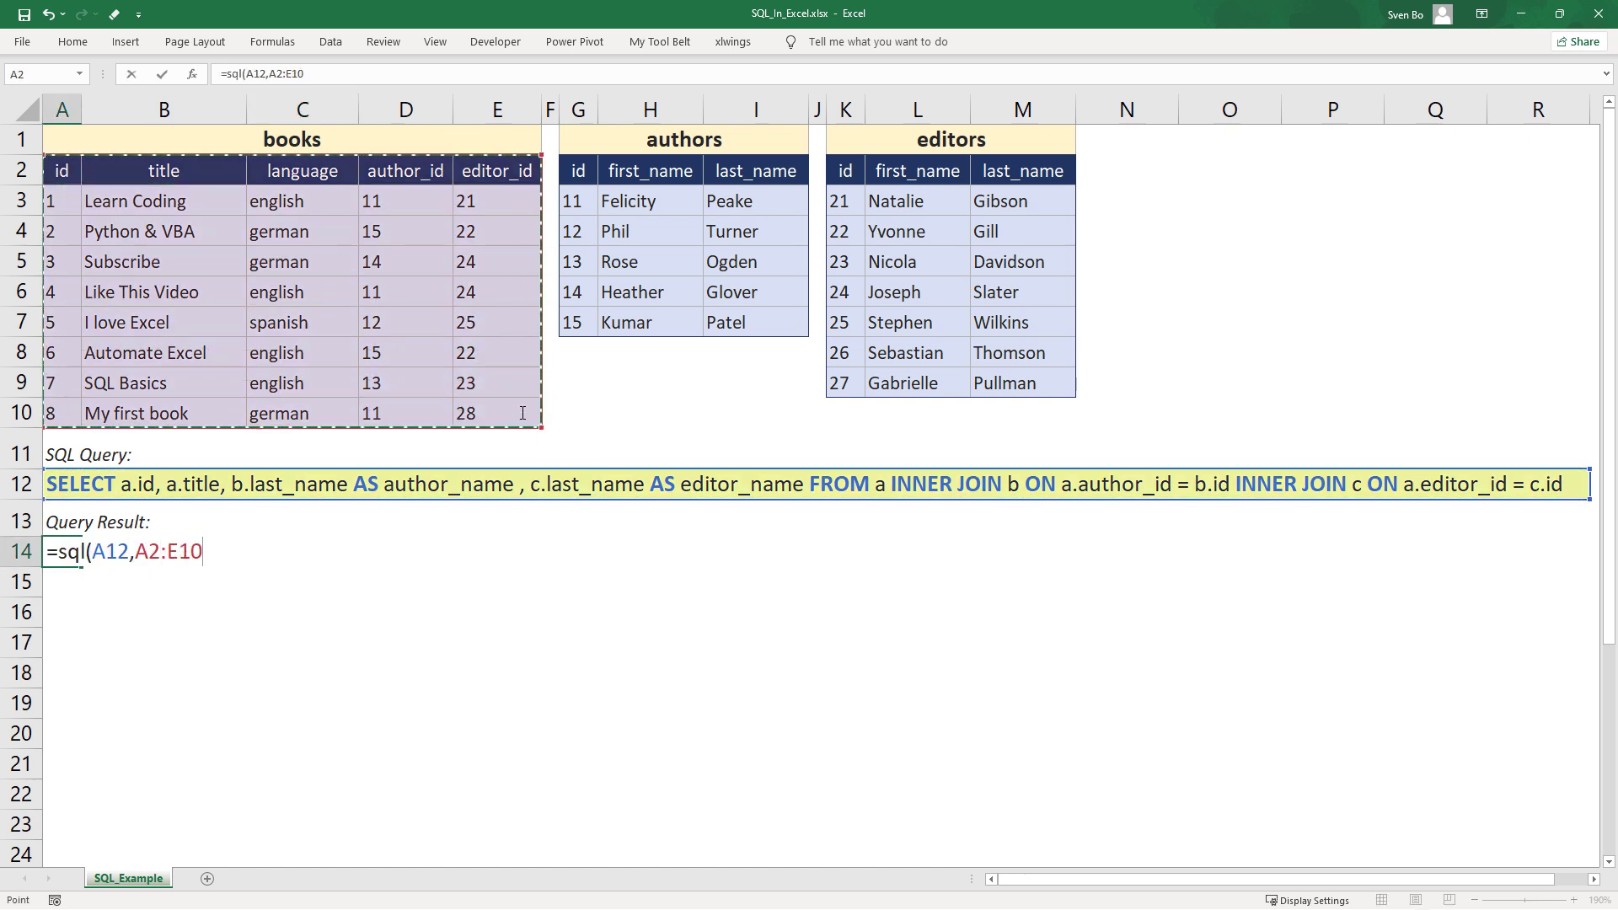
text(,)
drag(579, 171, 787, 312)
text(,)
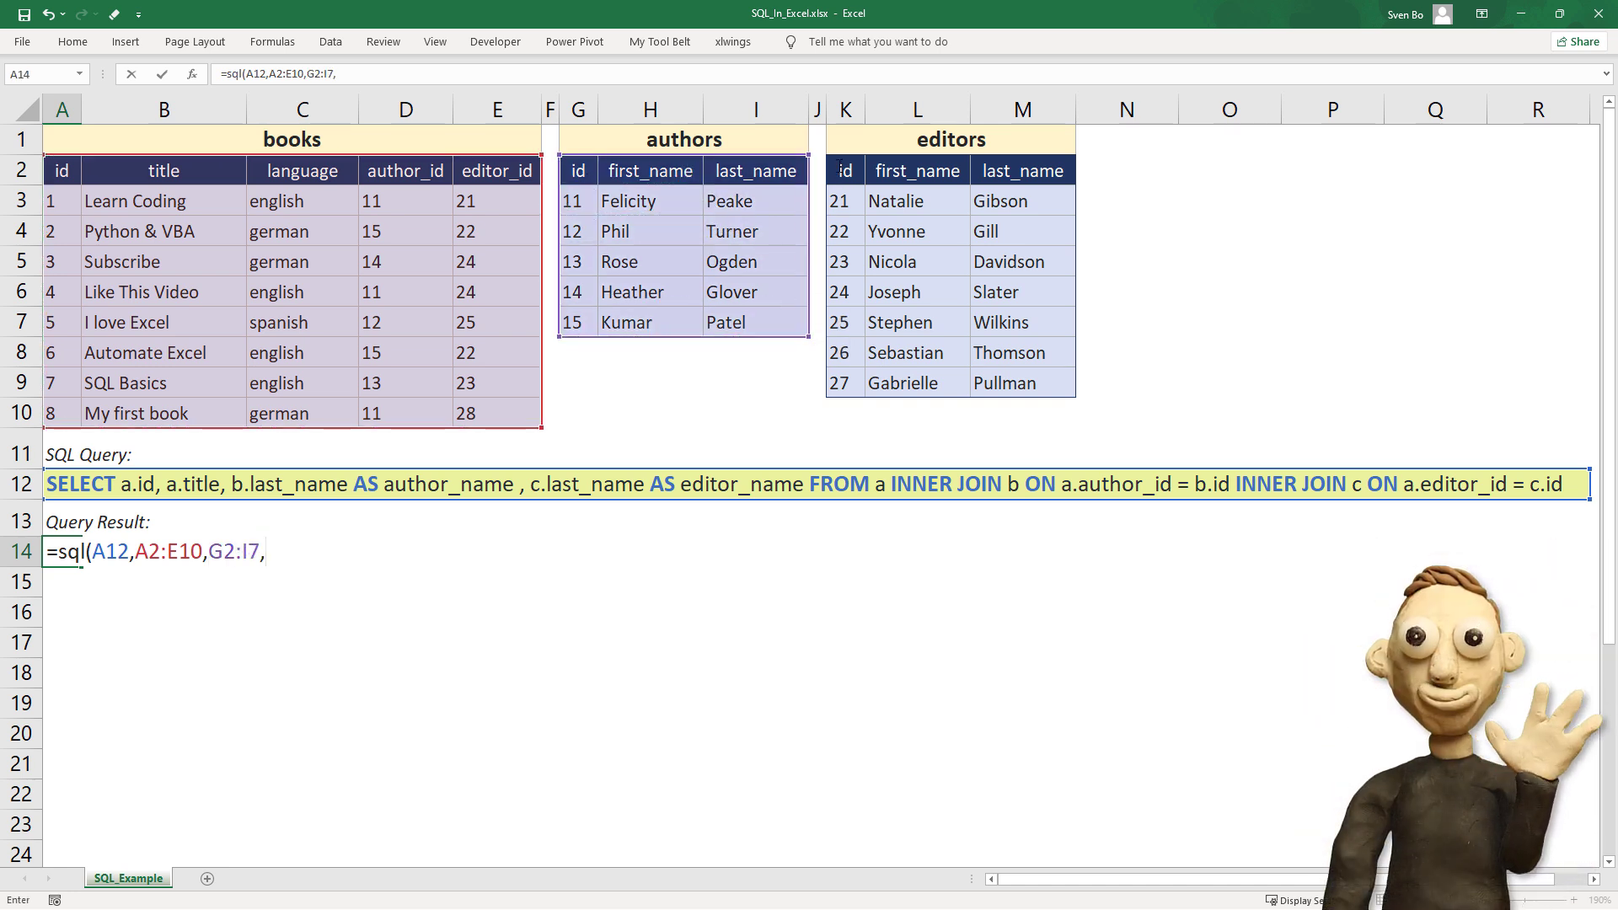
drag(846, 170, 1021, 375)
key(ctrl+shift+Return)
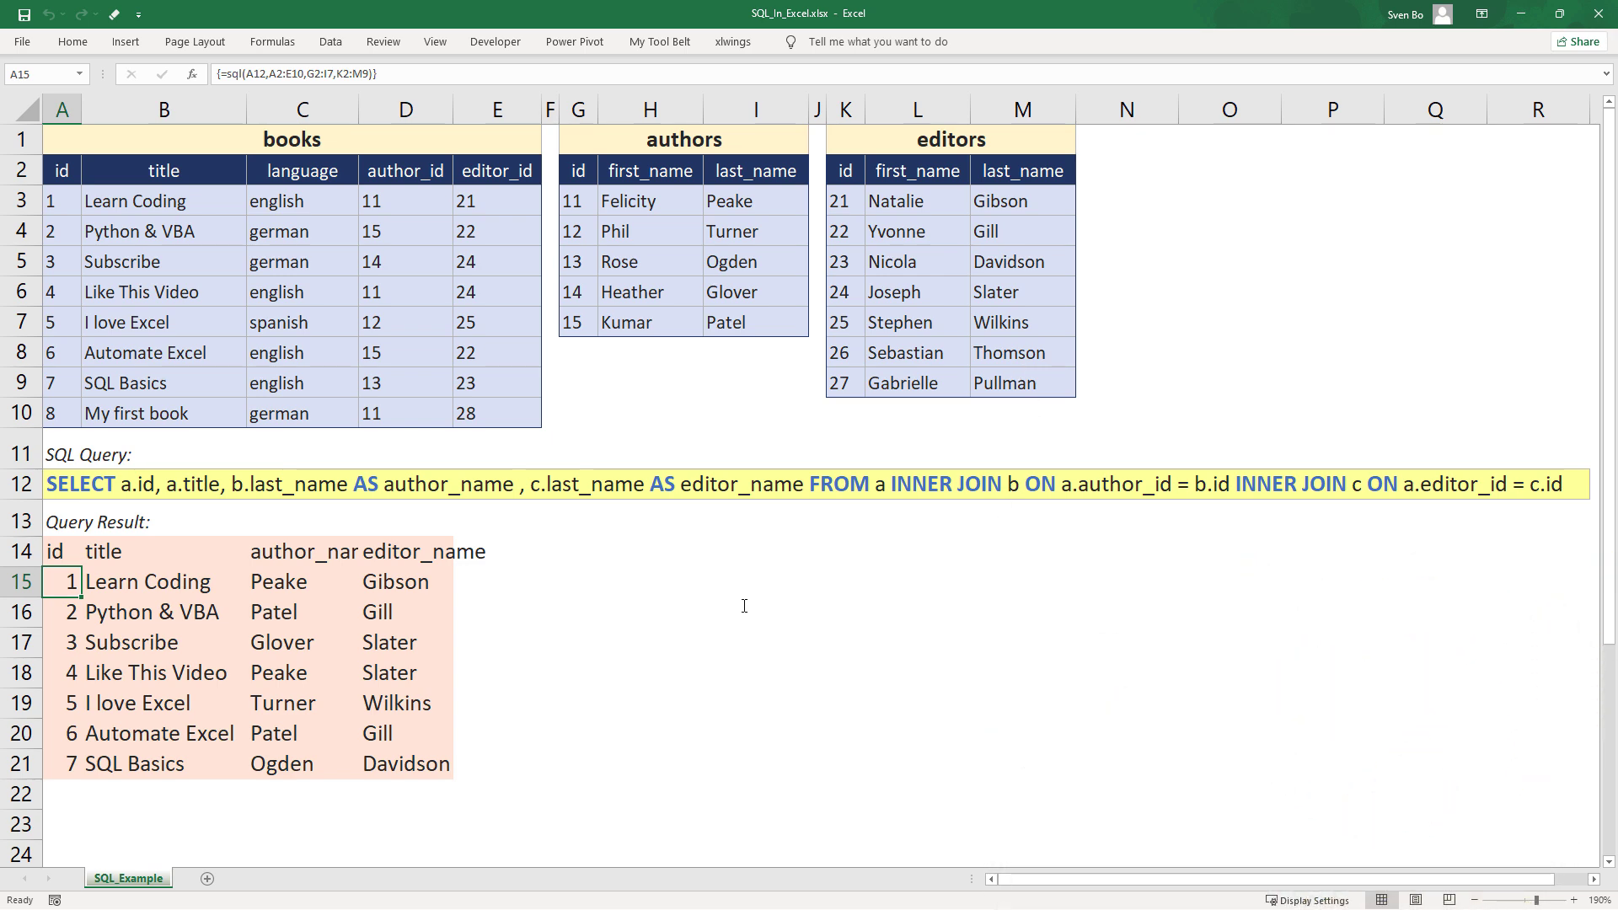
click(784, 603)
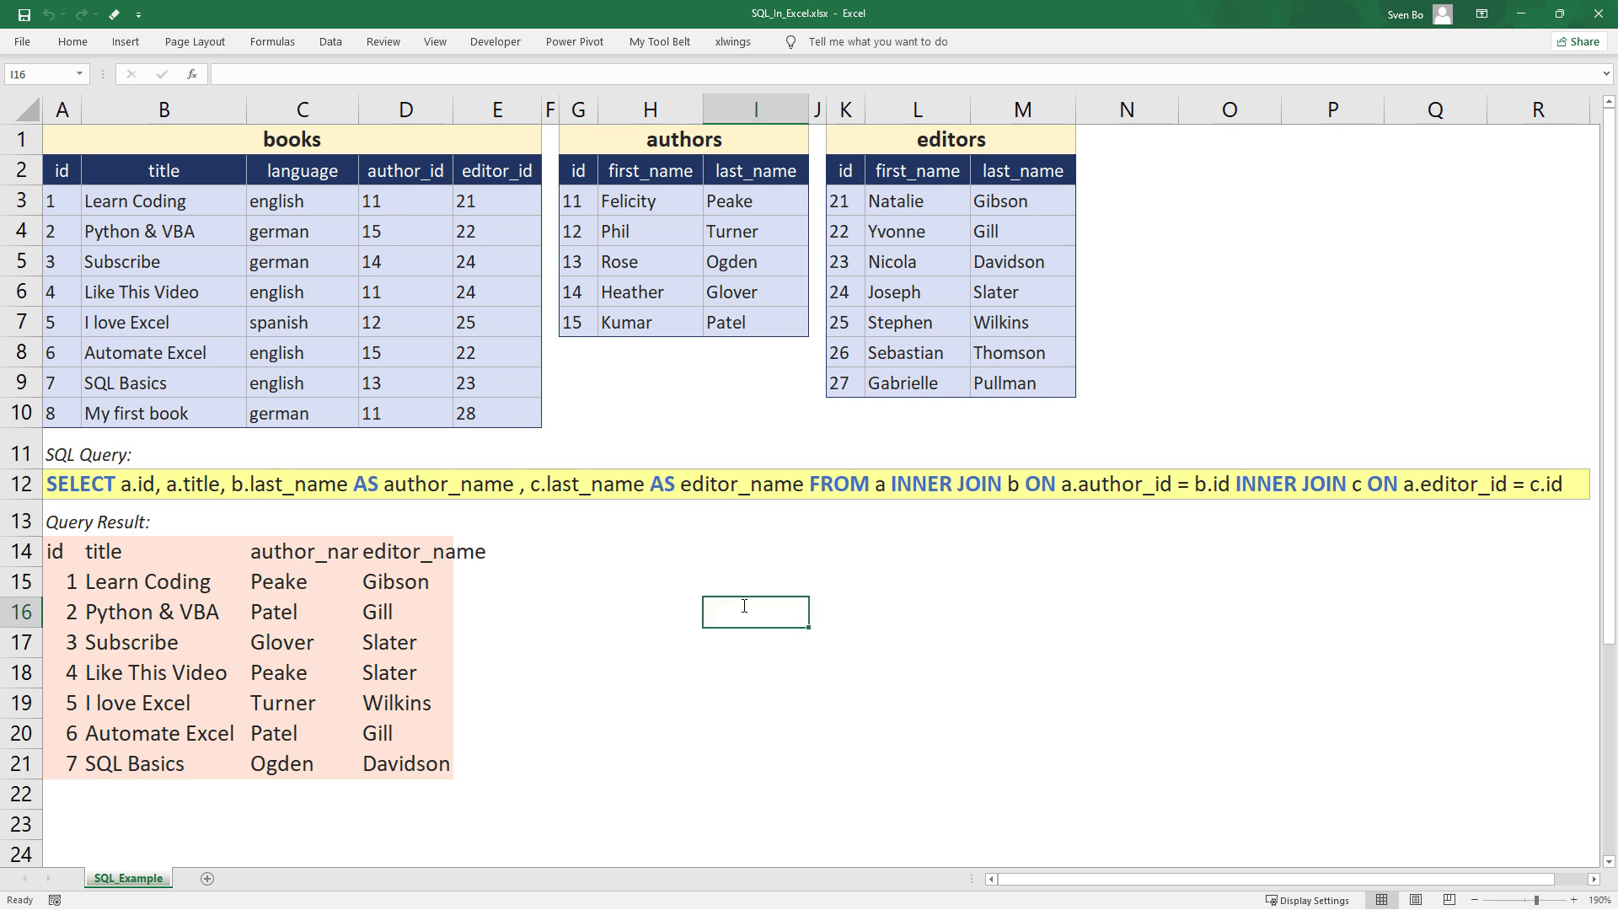
Close Excel and run 'xlwings addin uninstall' in the terminal.
click(657, 543)
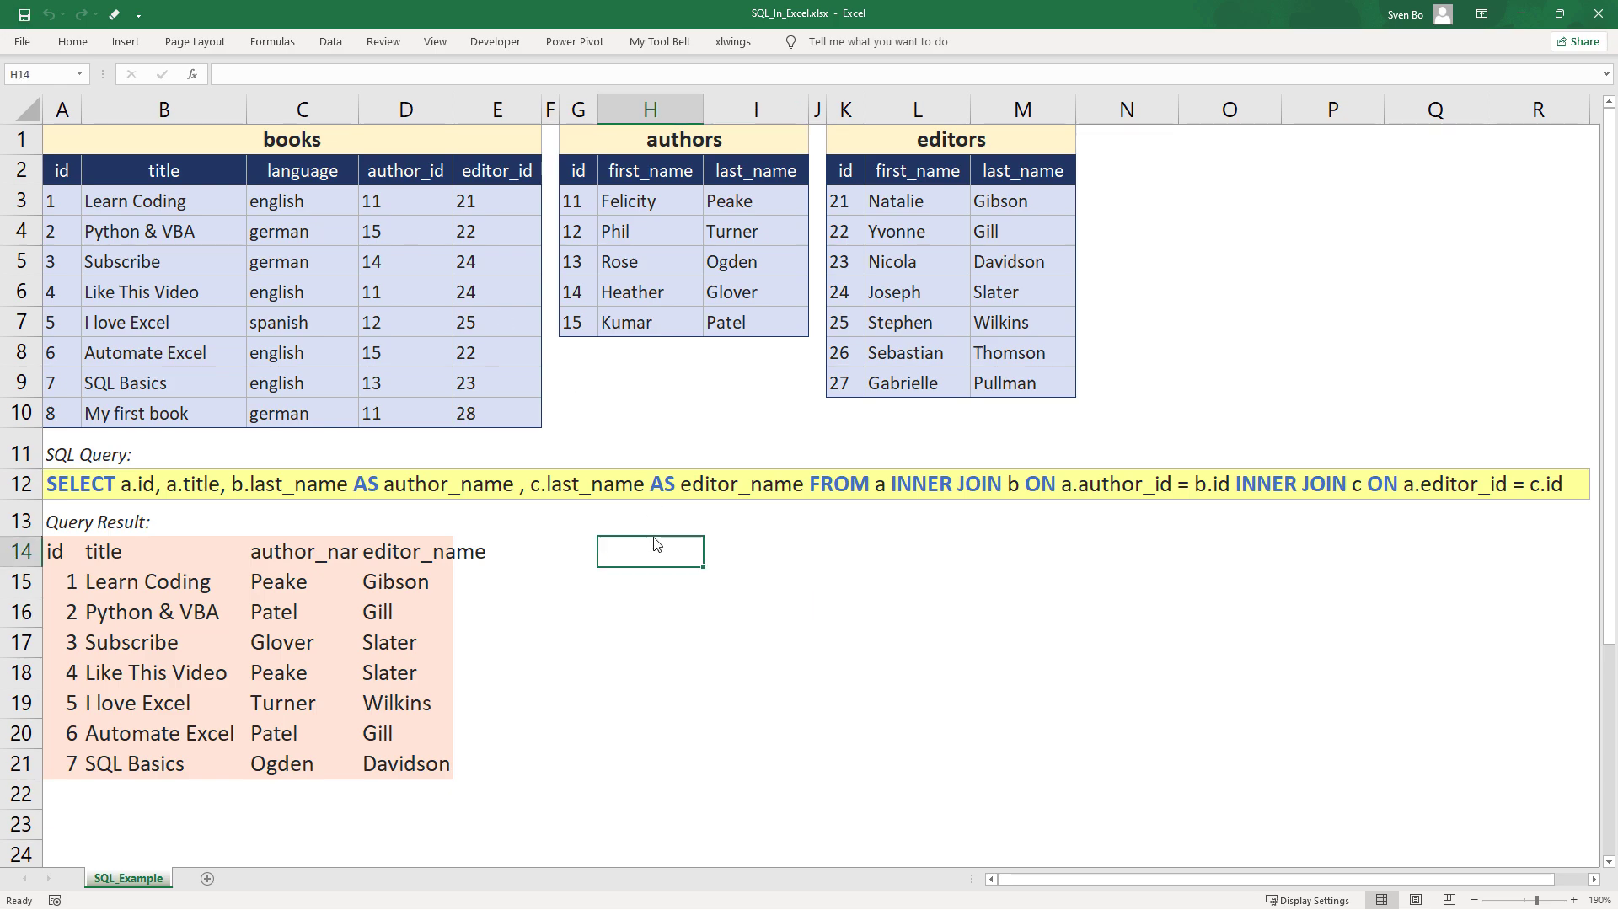
click(1604, 17)
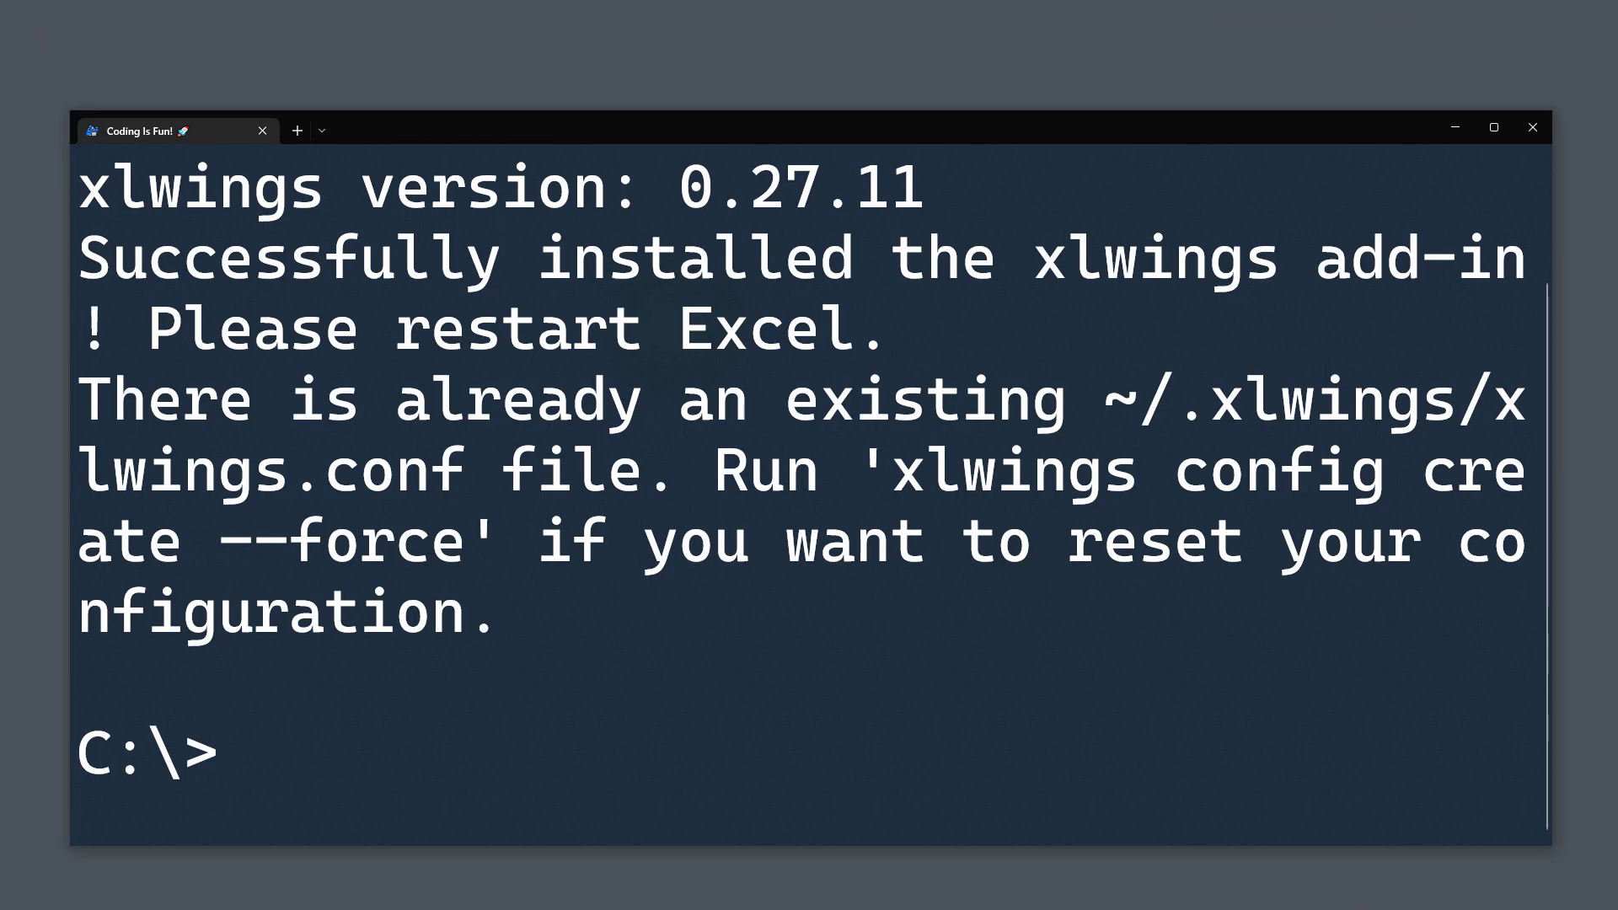
text(xlwings addin uninstall)
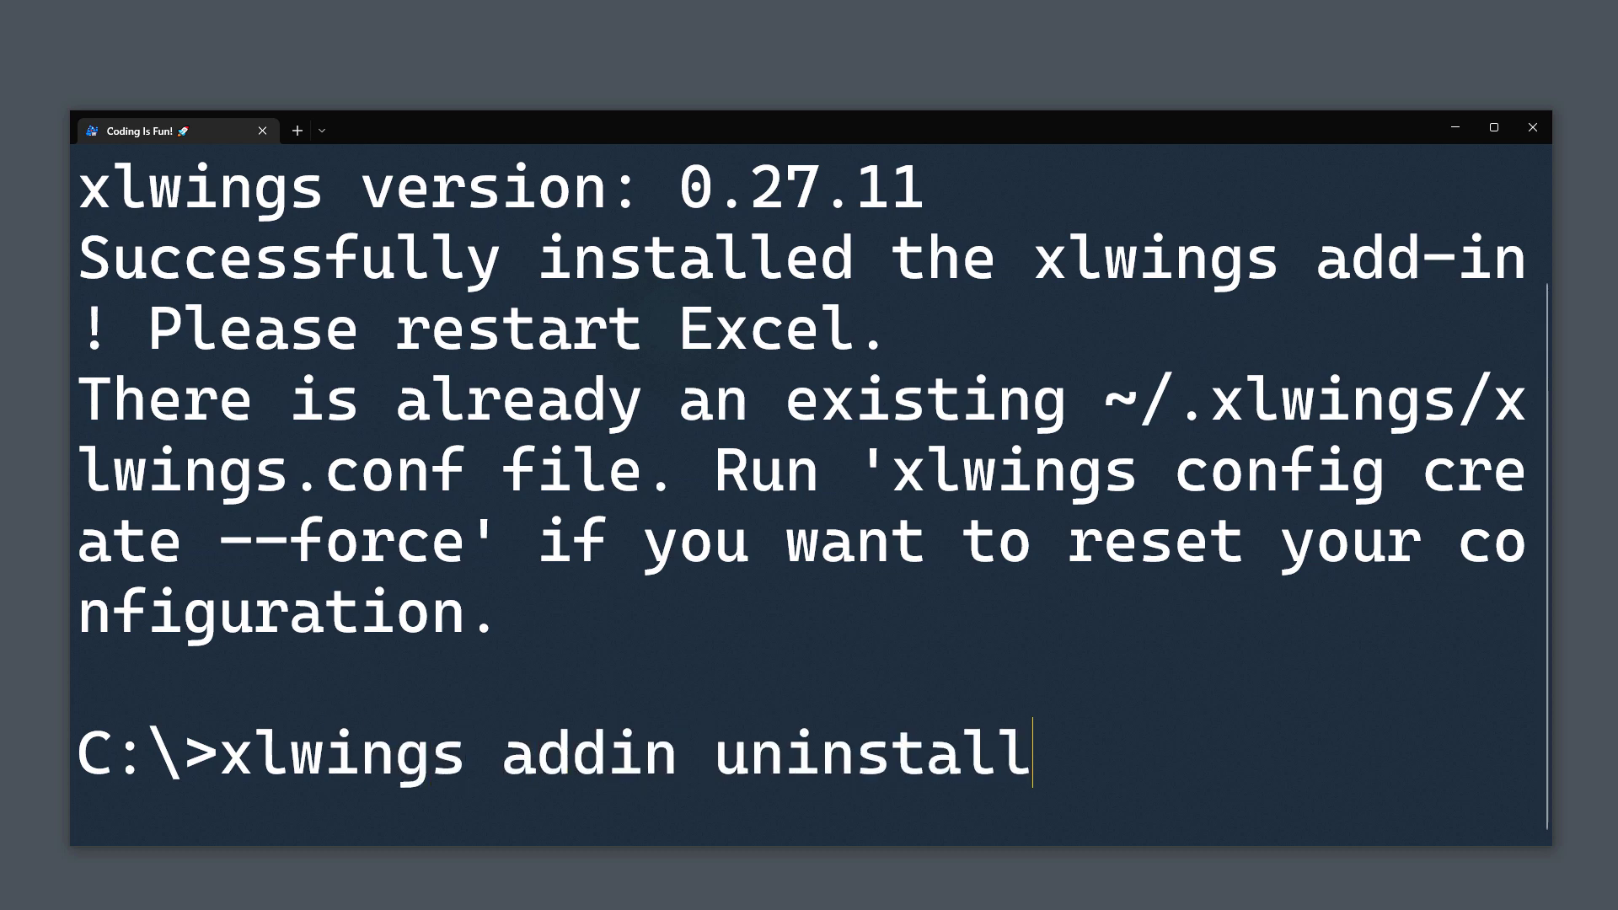
key(Return)
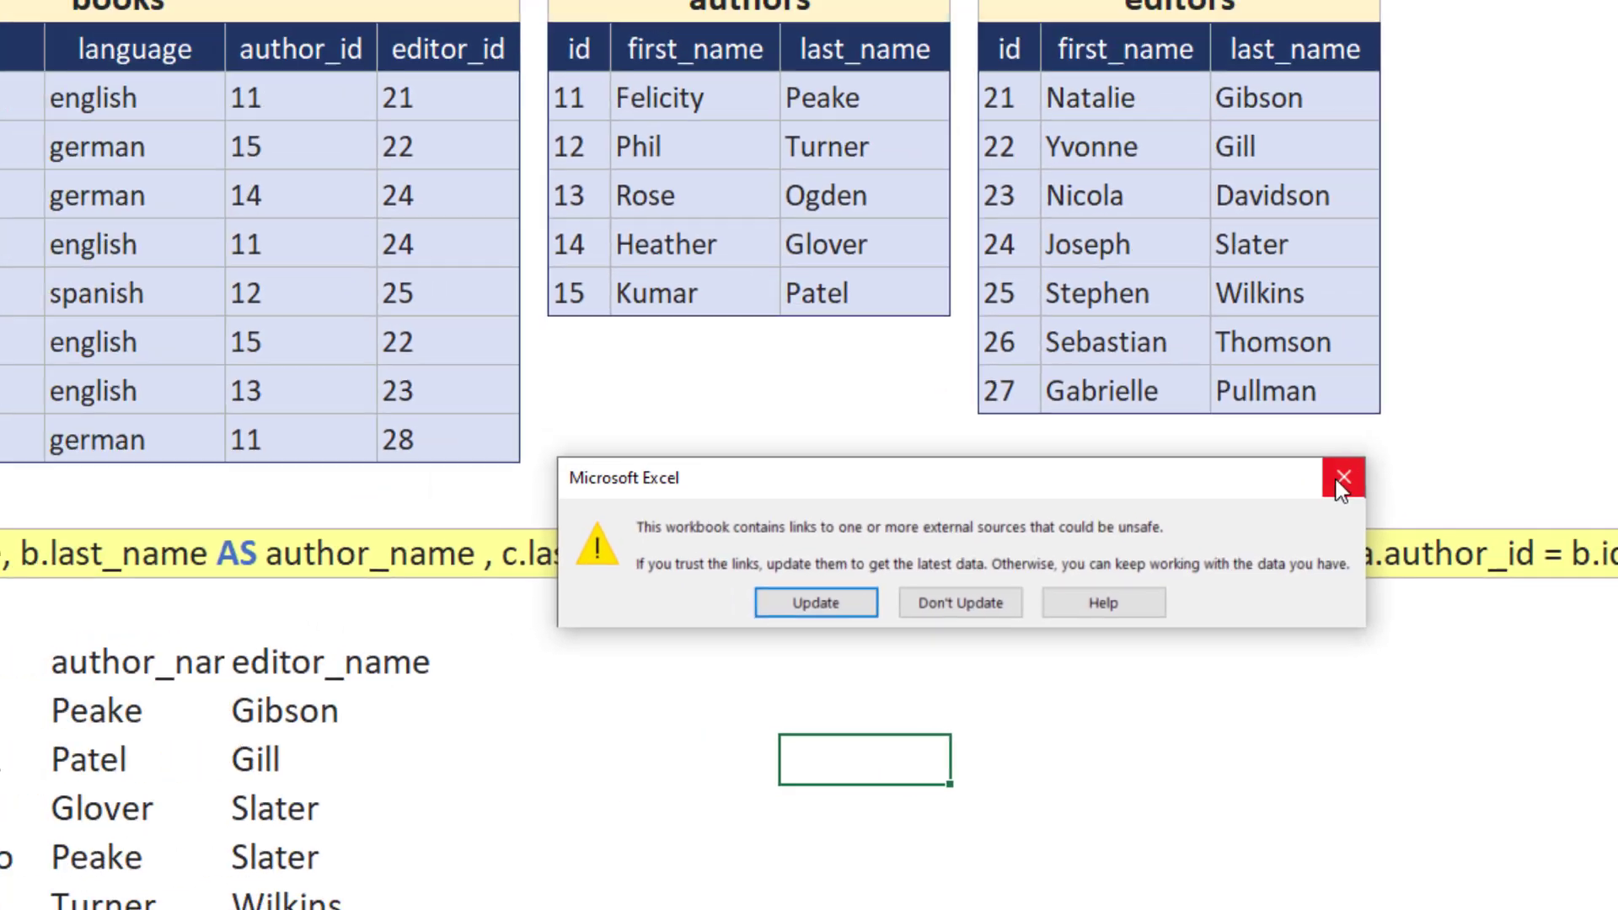
Dismiss the external links warning and view the B15 formula now referencing xlwings.xlam.
click(1297, 419)
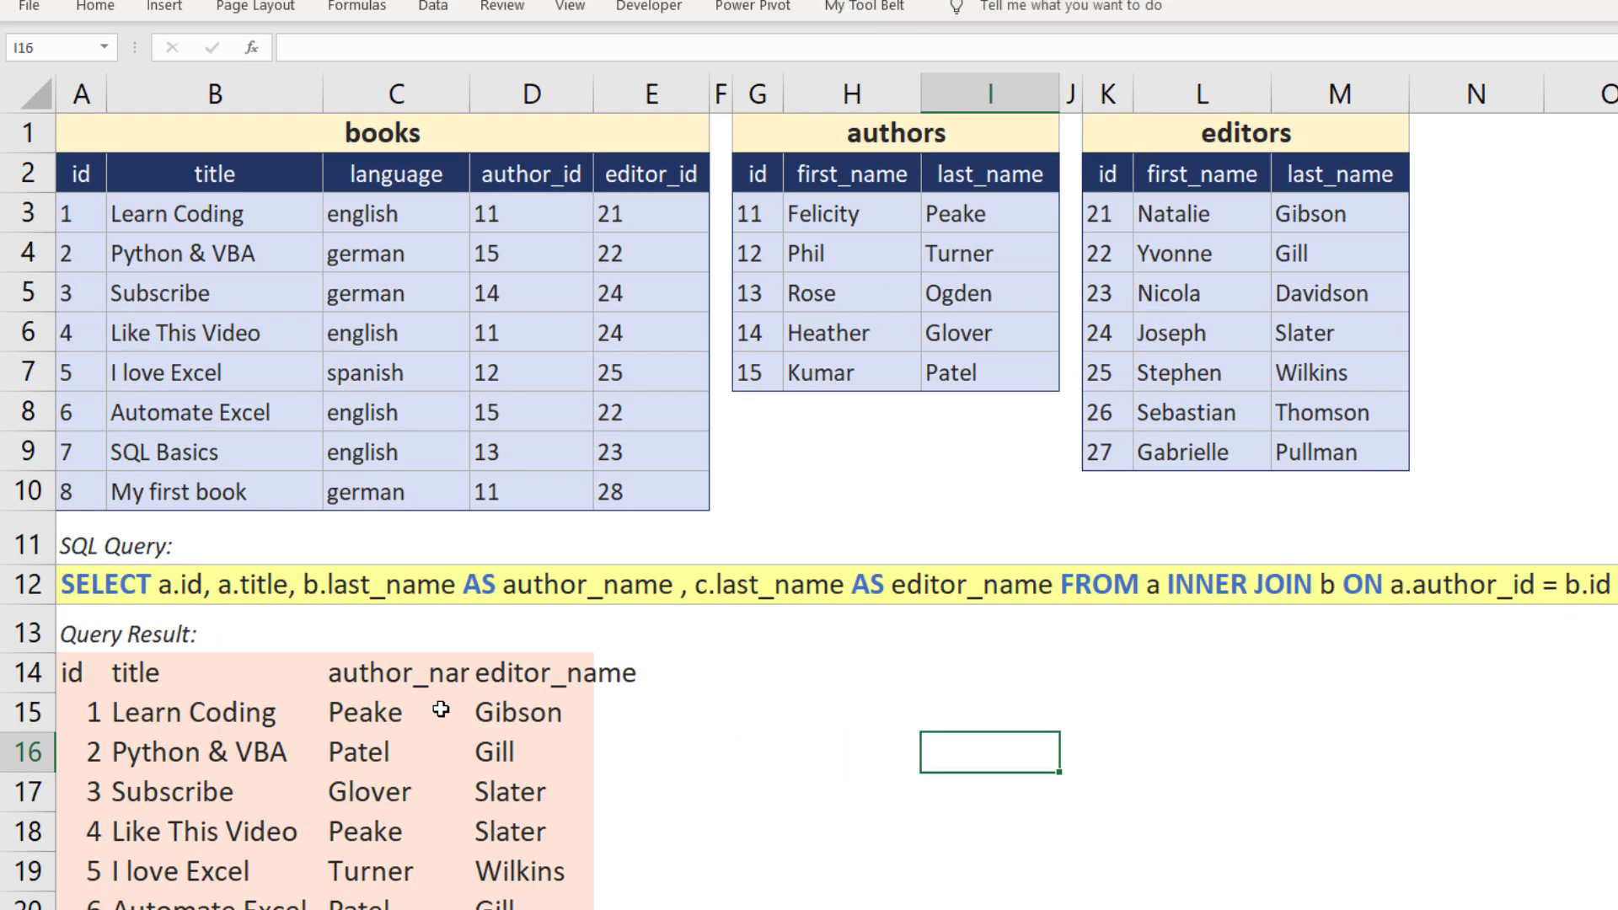
click(176, 712)
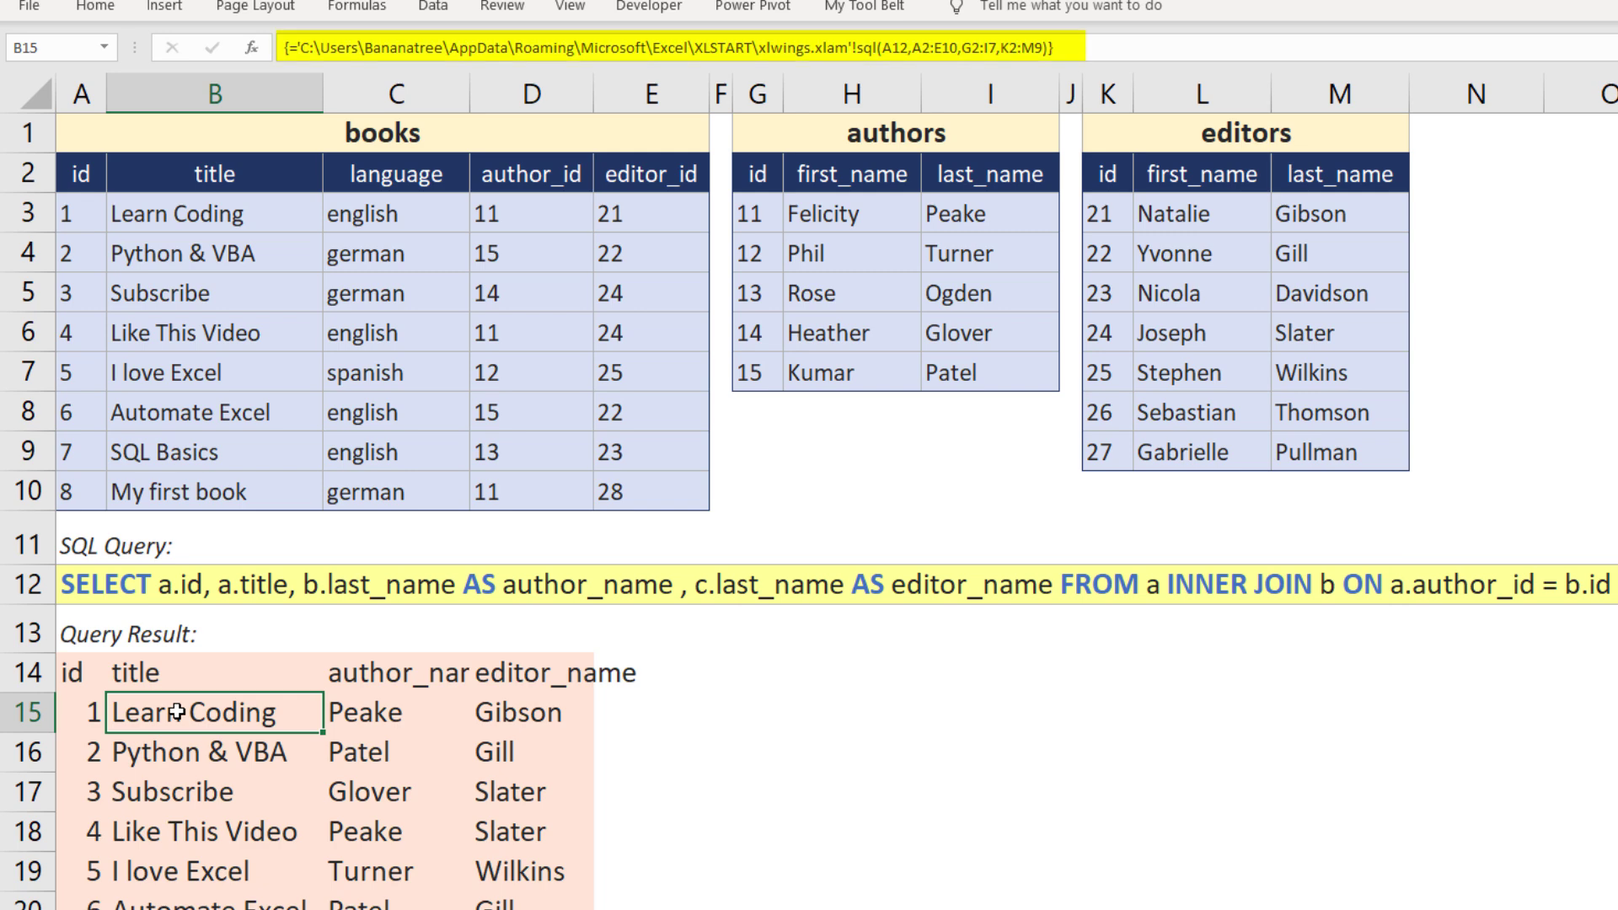
Type =sq in E15 to check whether the sql function still autocompletes, then cancel.
click(661, 723)
double_click(661, 723)
text(=sq)
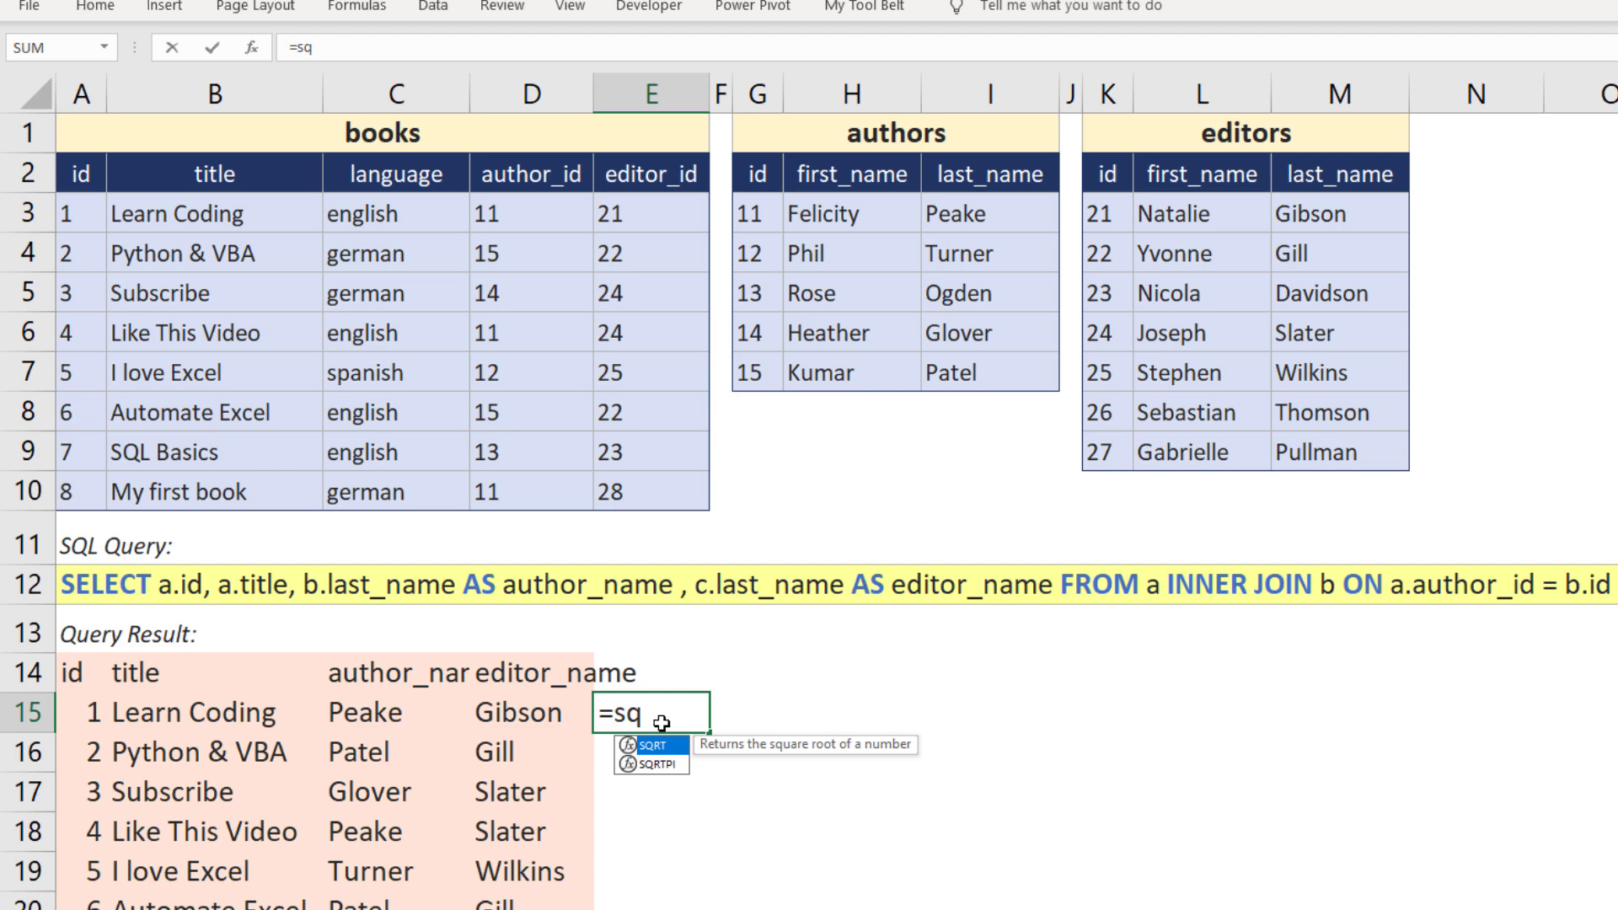
key(BackSpace)
key(BackSpace)
key(BackSpace)
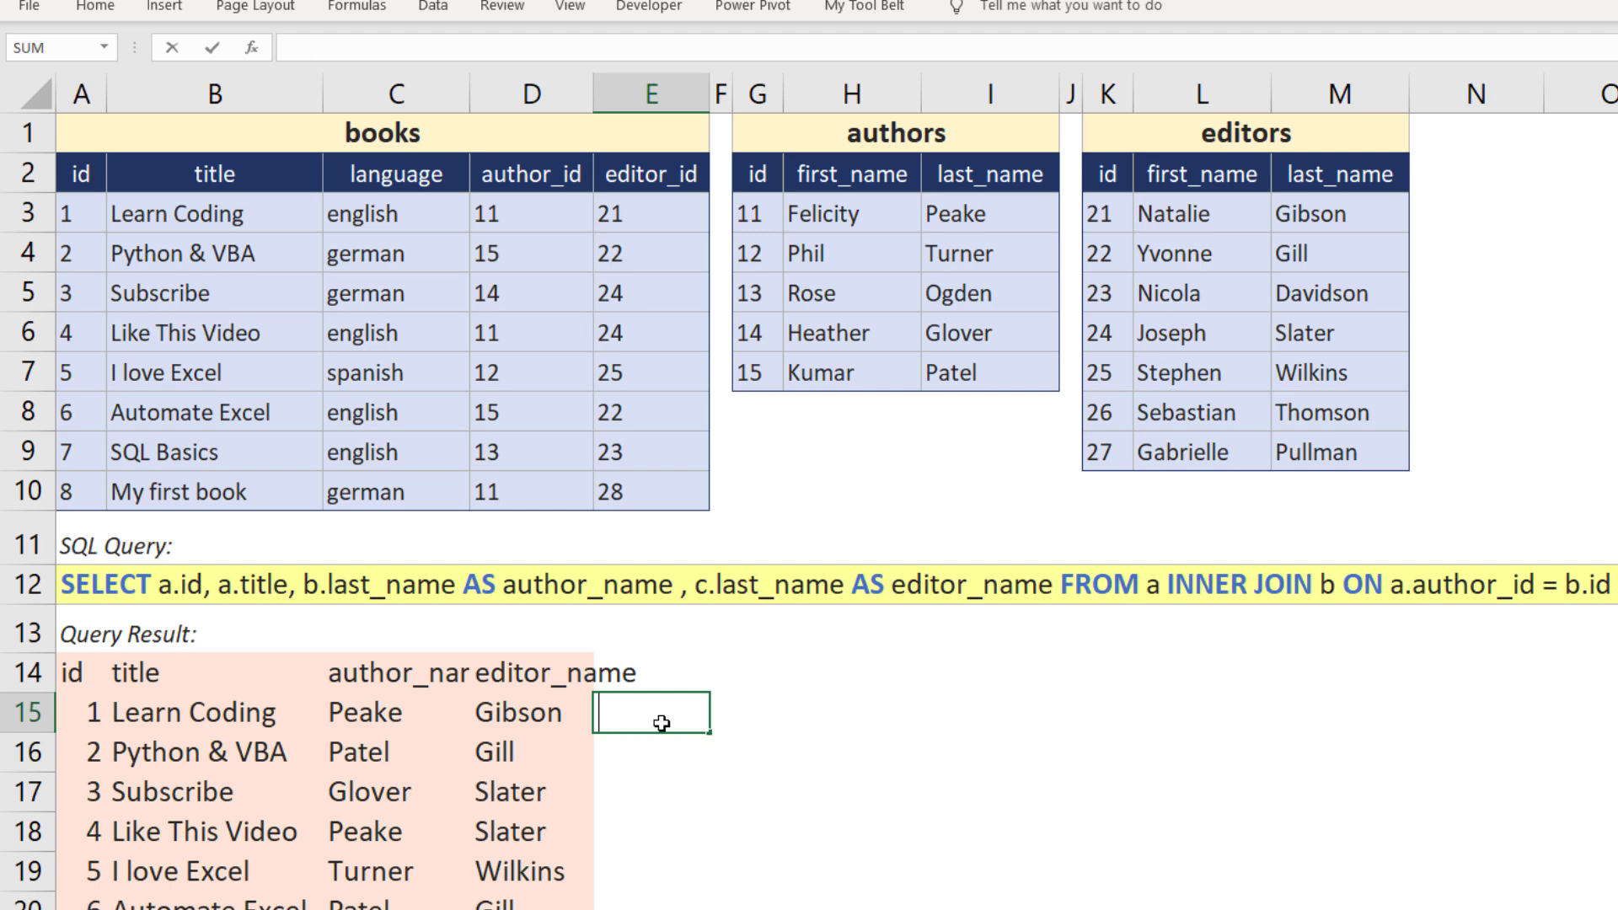
Add a.language to the A12 query, turning the results into #NAME? errors.
click(319, 589)
text(a.language,)
key(Return)
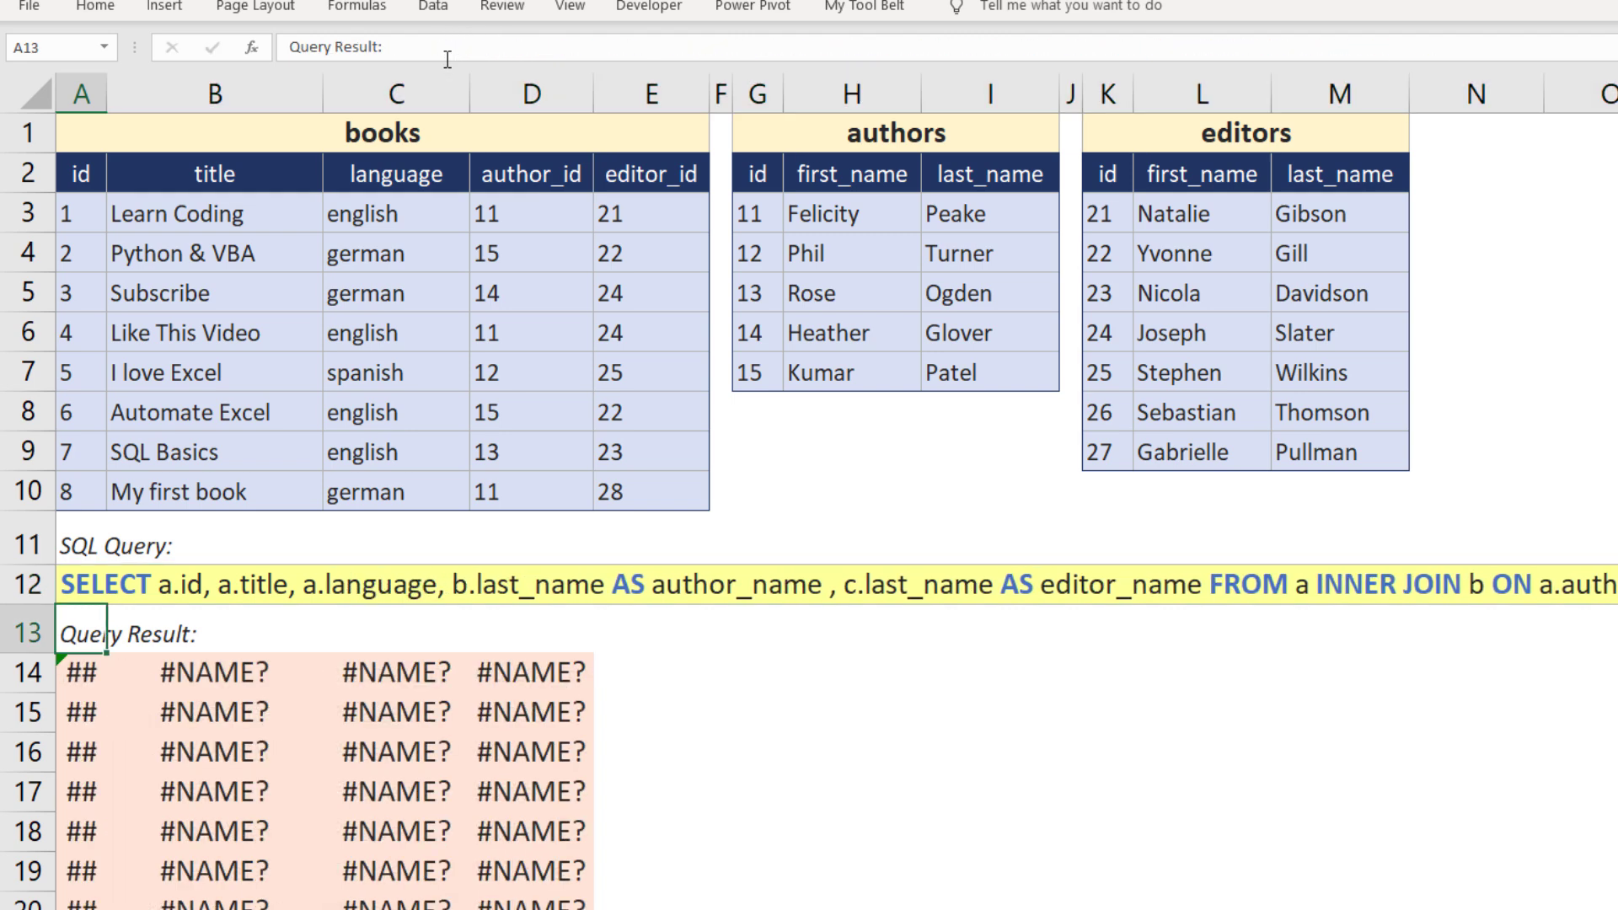